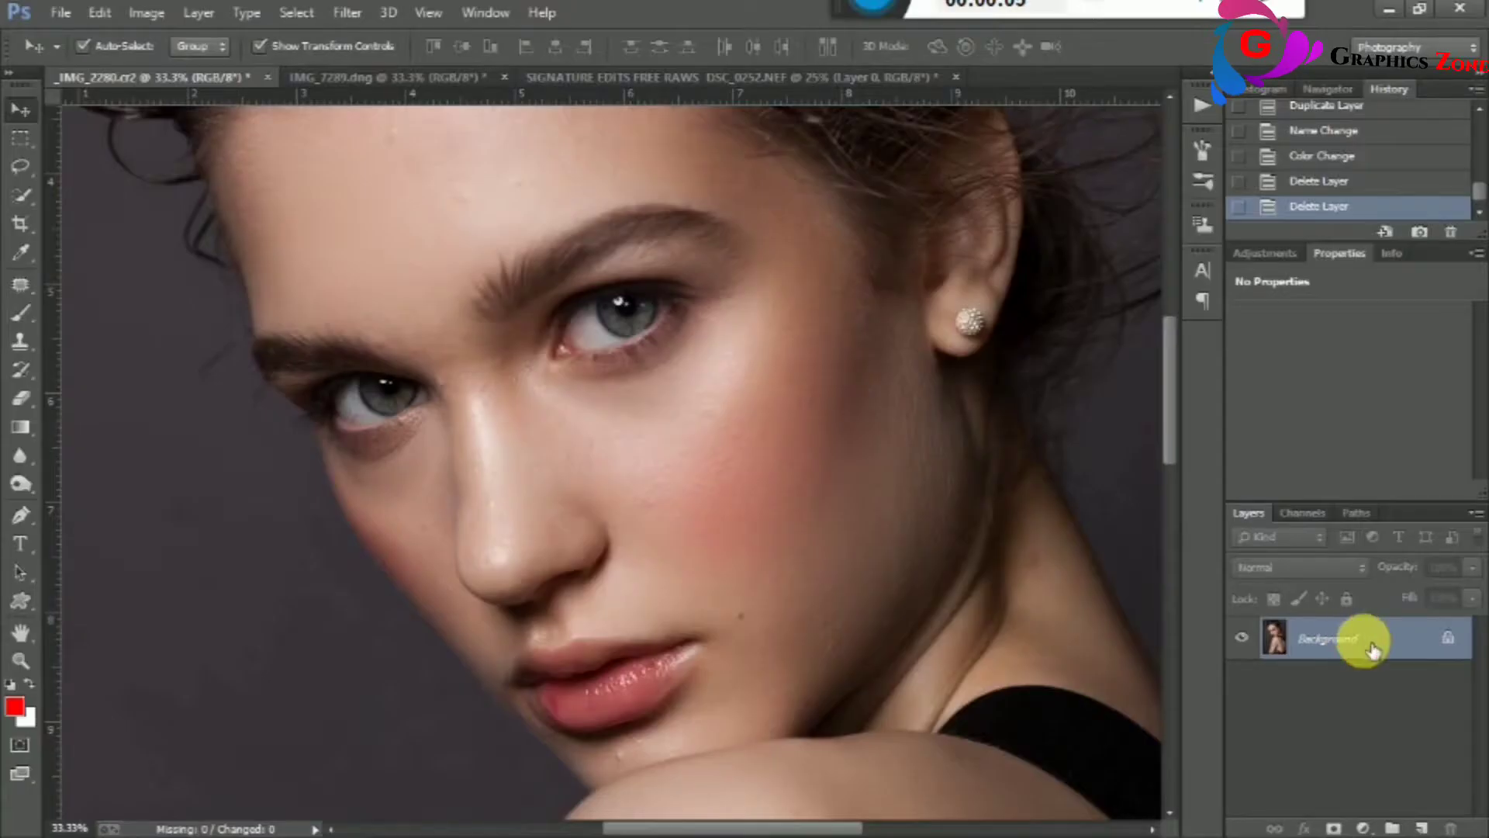
Duplicate the Background layer twice and rename the topmost copy BURN.
drag(1371, 650, 1421, 828)
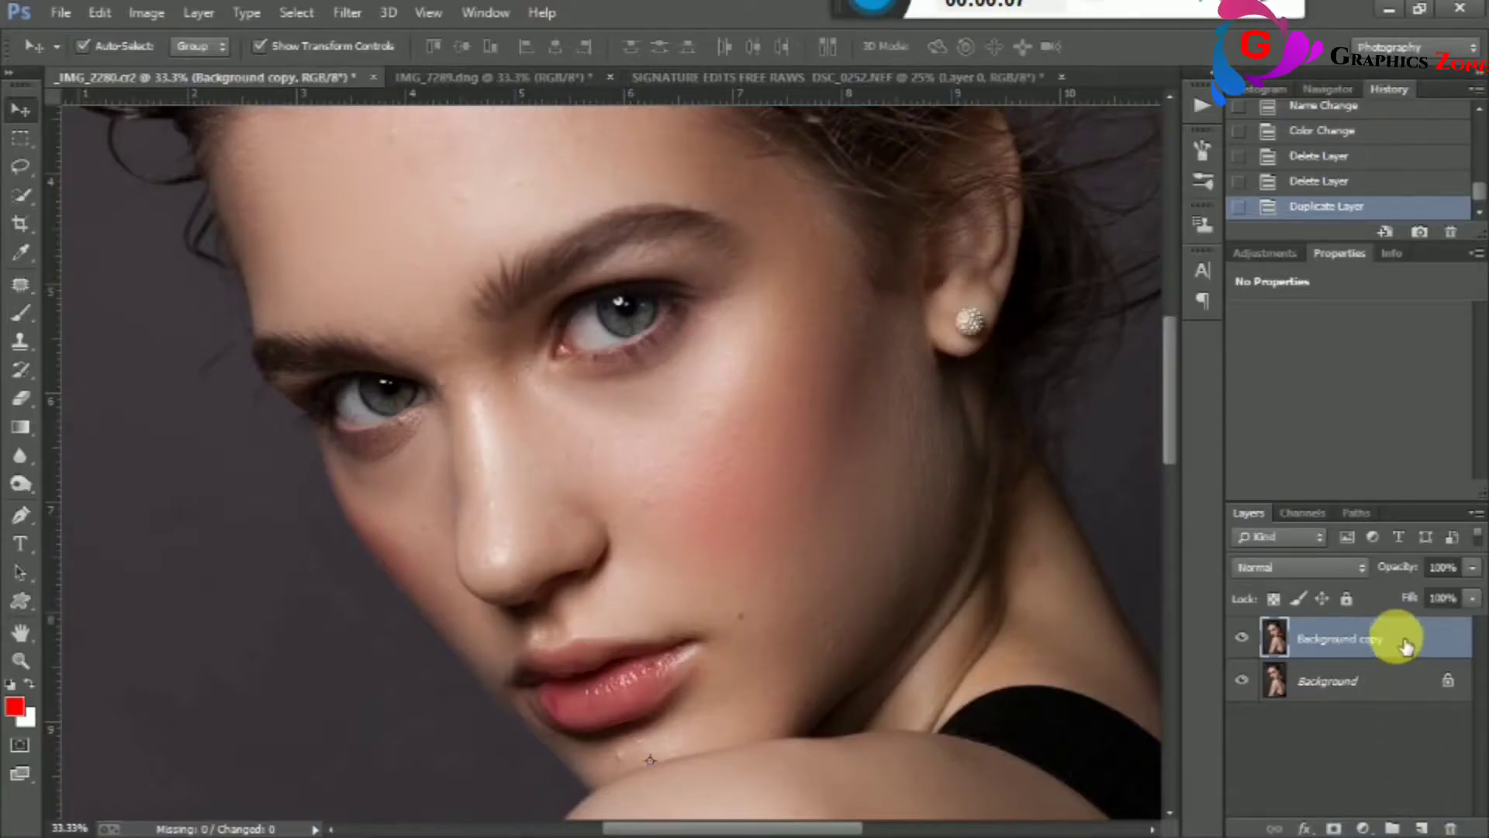
drag(1406, 646, 1421, 828)
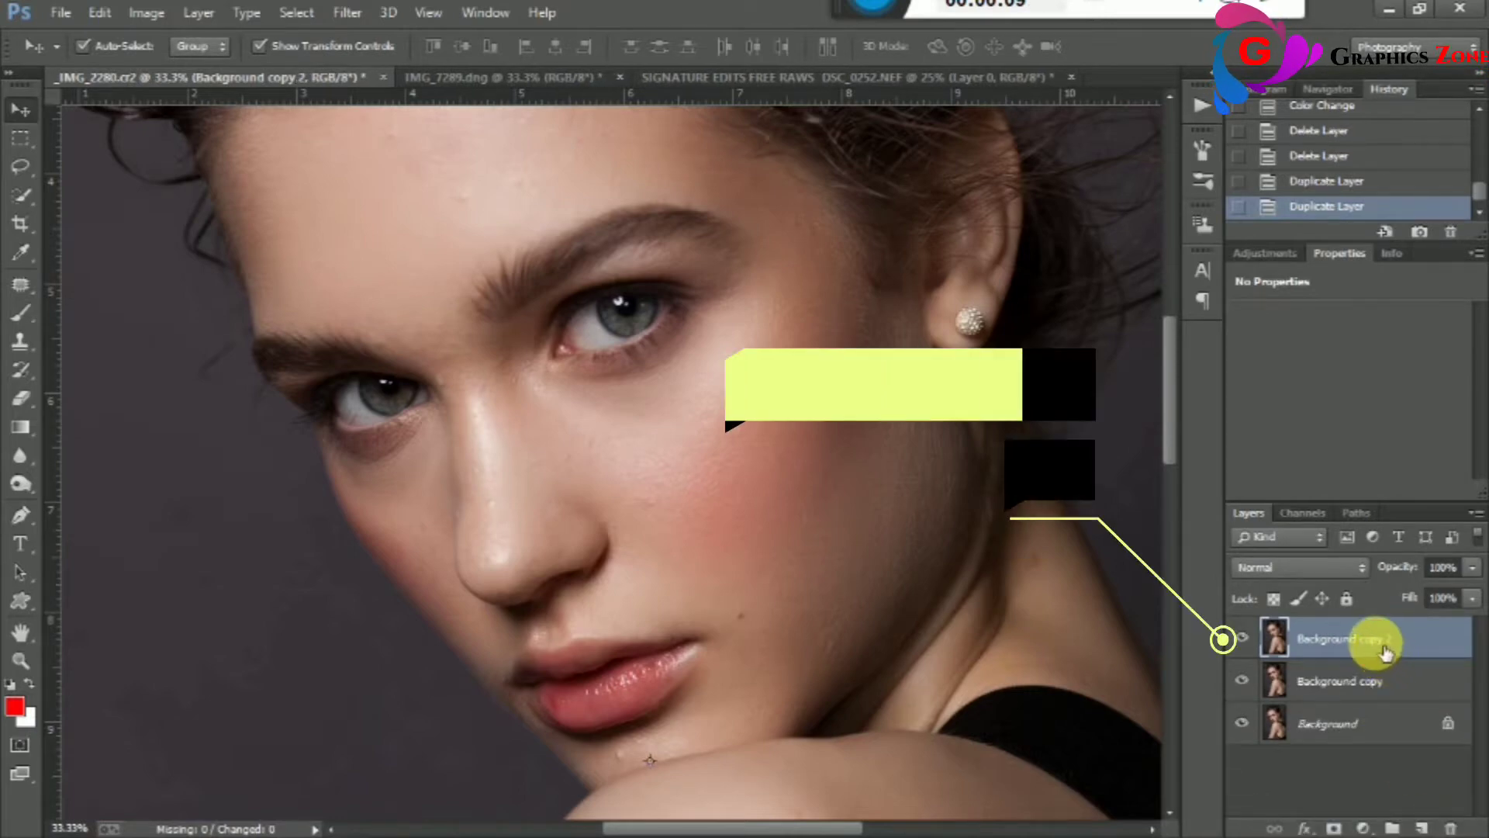
double_click(1376, 643)
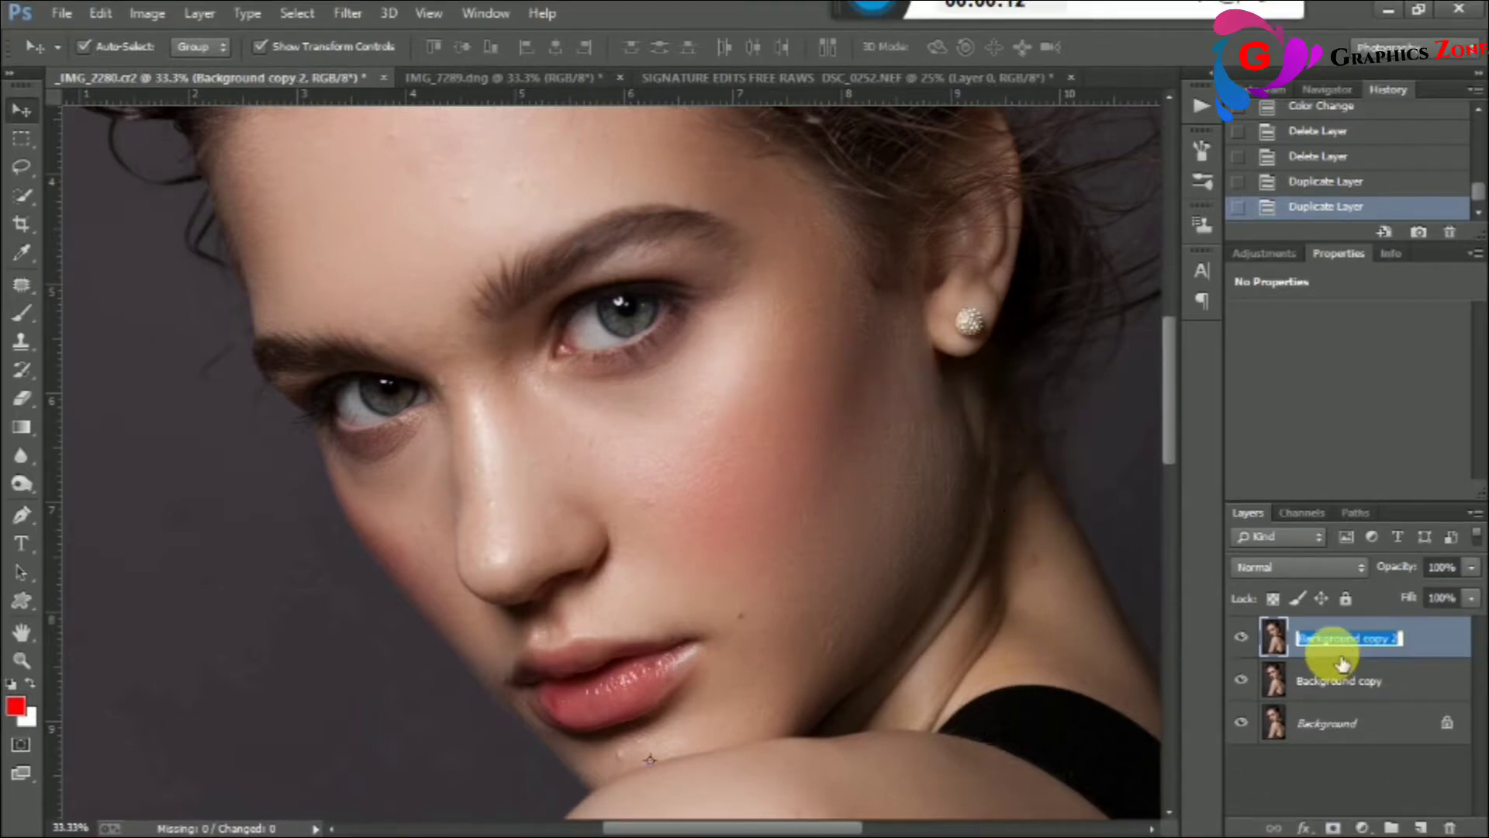
text(BURN)
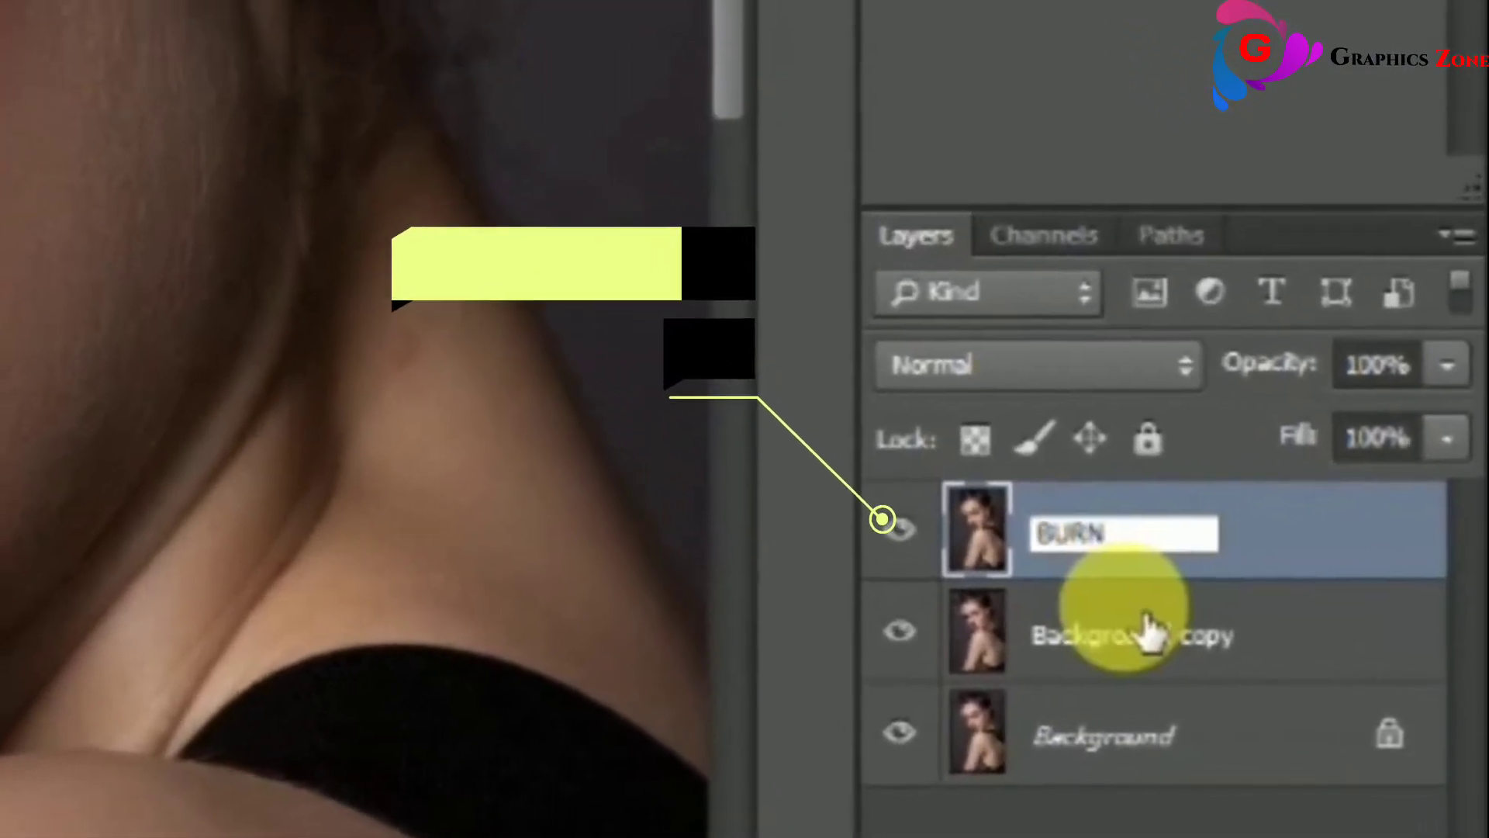
key(Return)
Rename the Background copy layer beneath BURN as DODGE.
double_click(1140, 636)
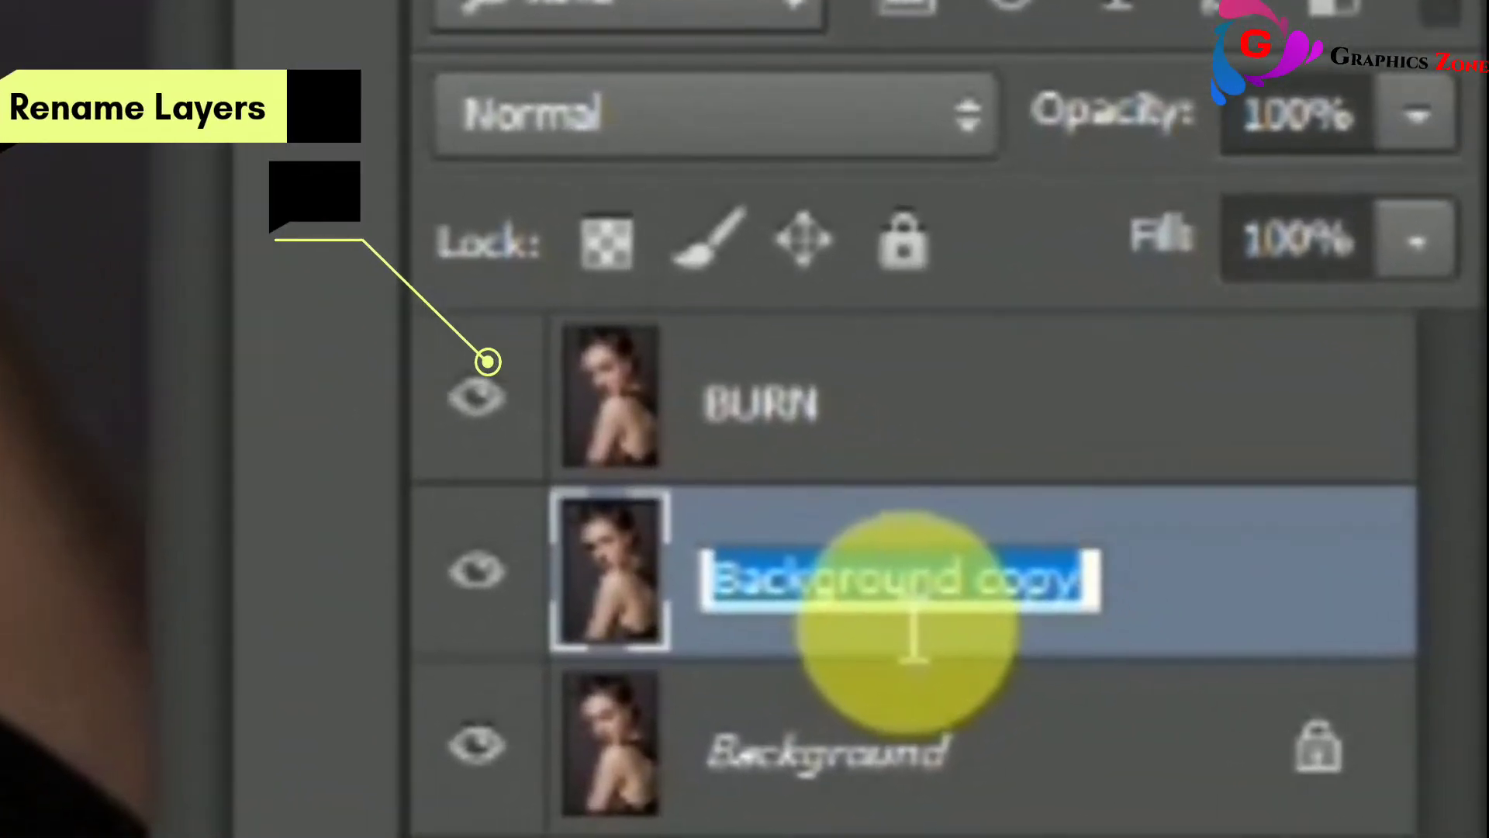
text(DC)
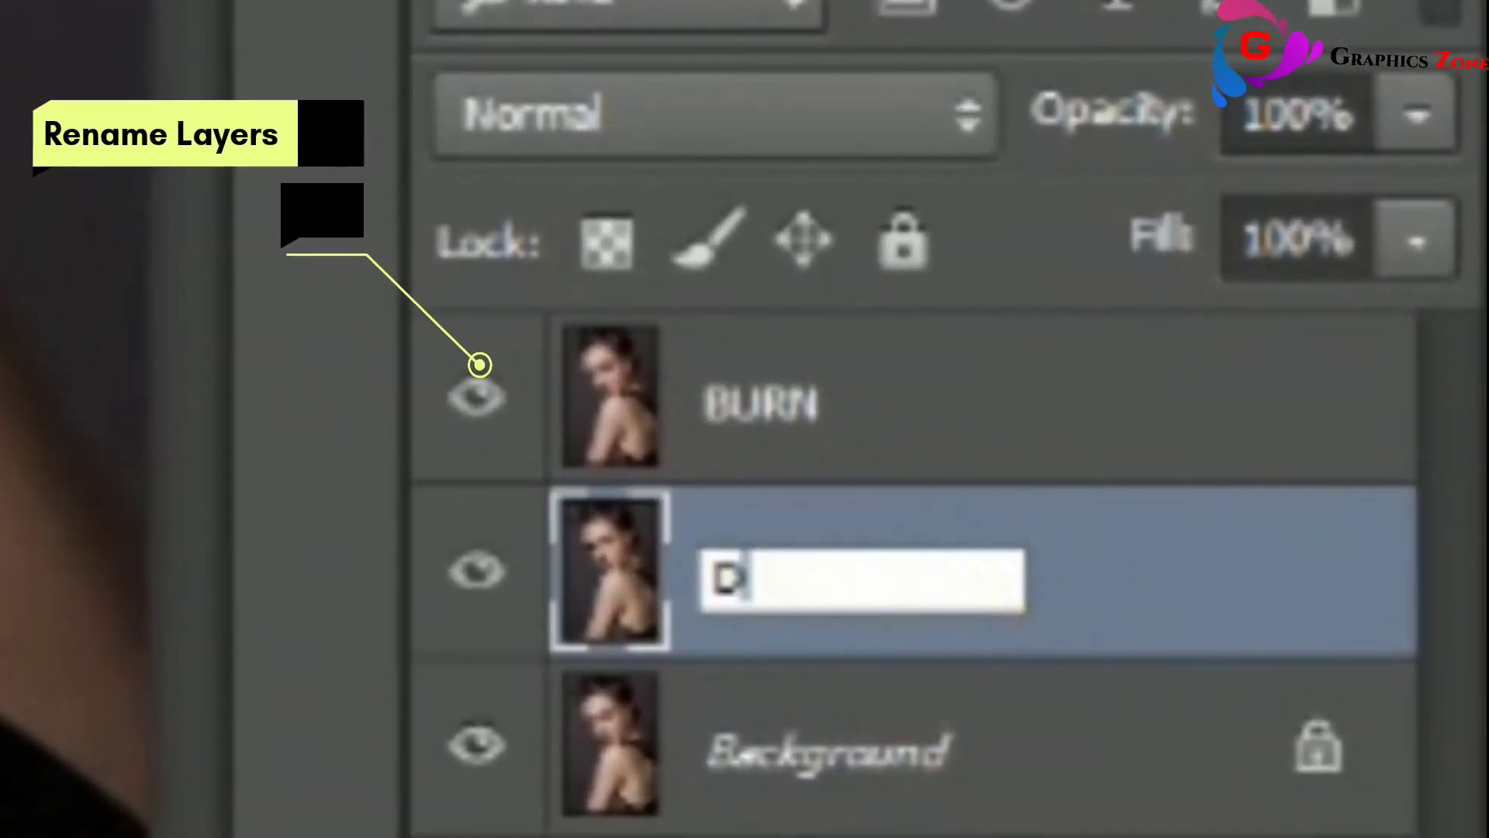
text(DGE)
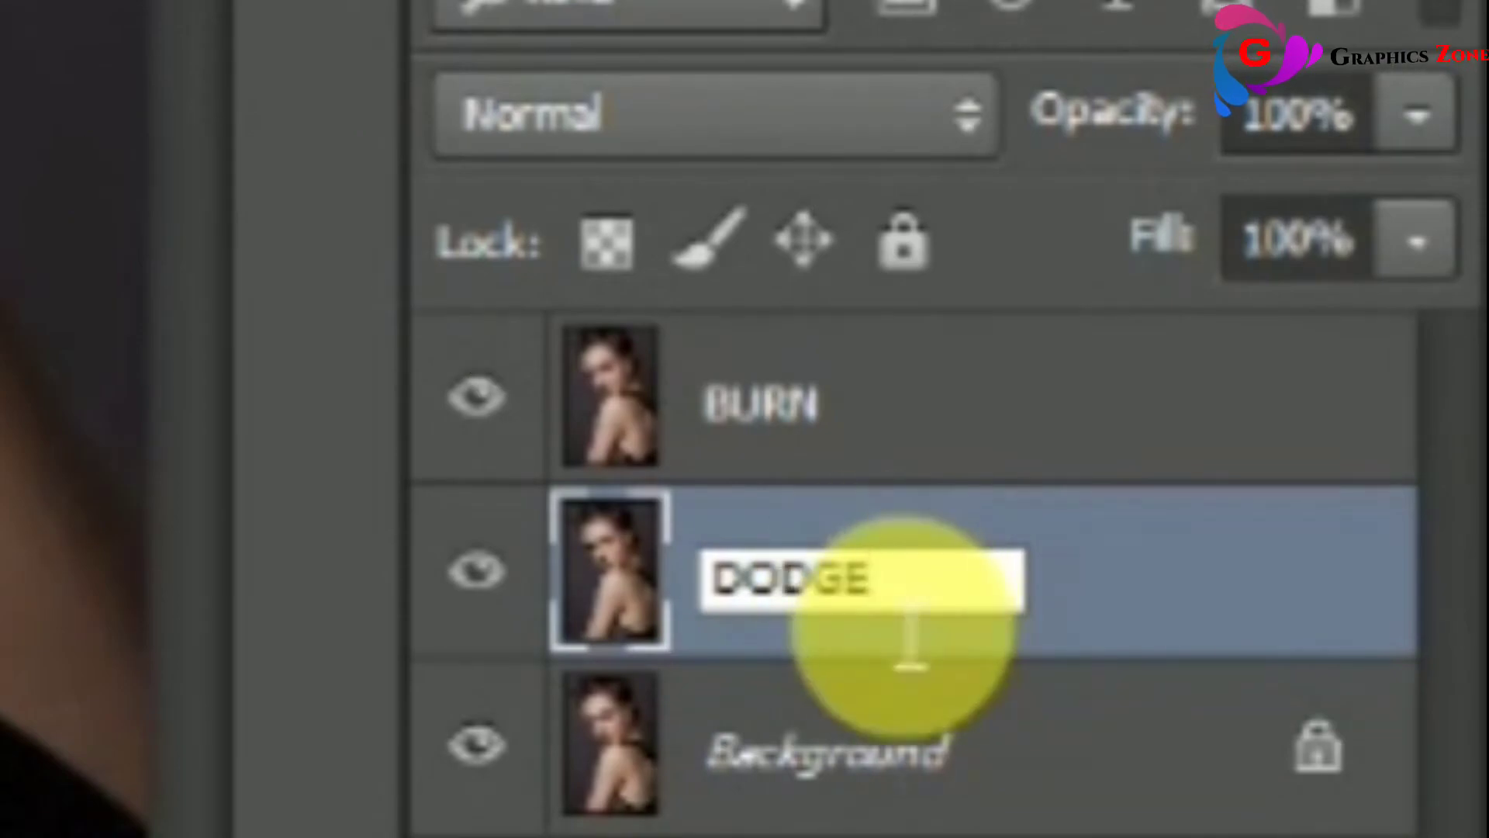
key(Return)
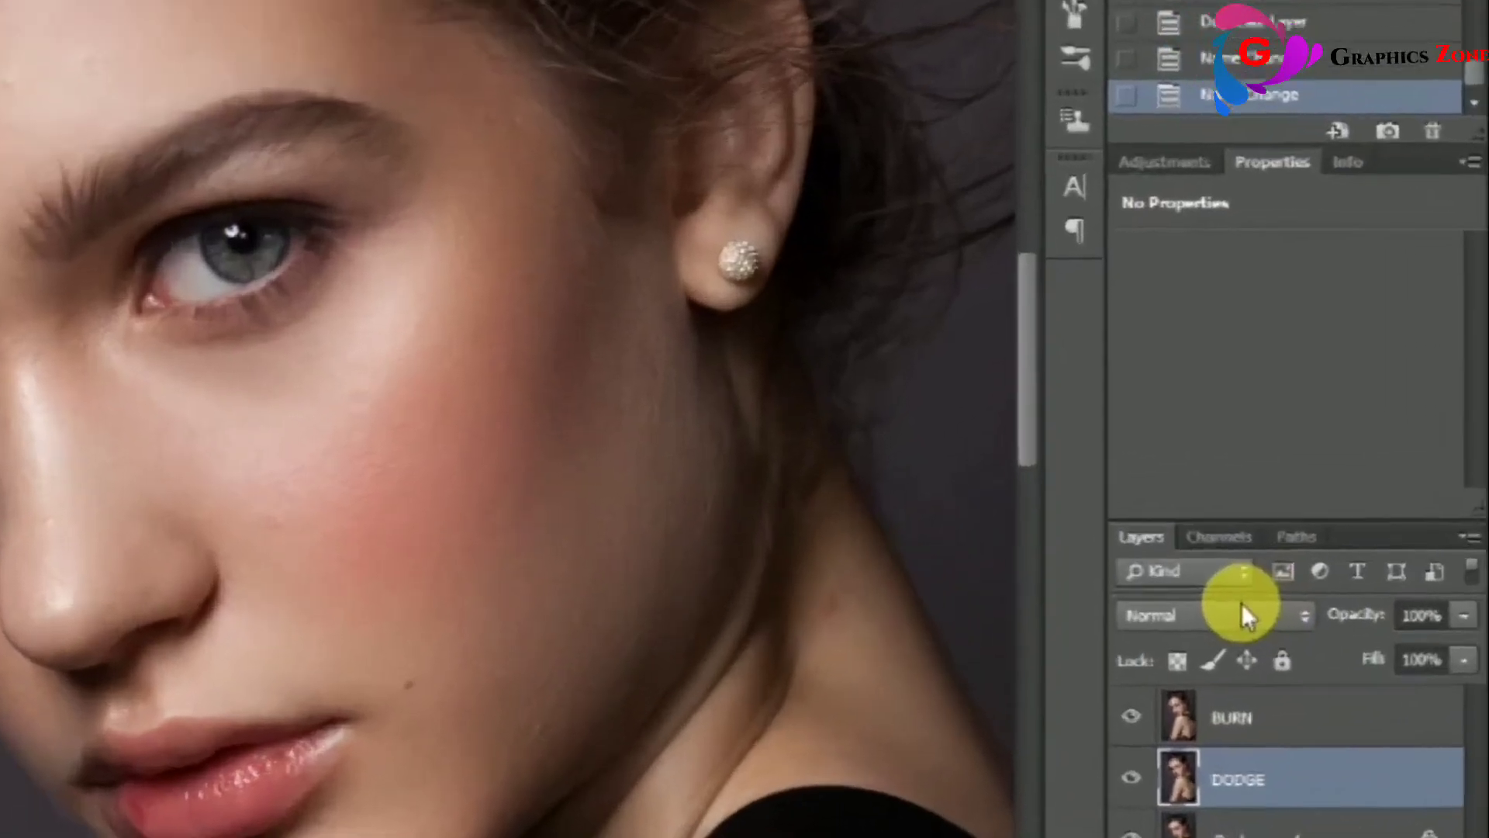
Set the DODGE layer's blending mode to Screen and the BURN layer's to Multiply.
click(1338, 566)
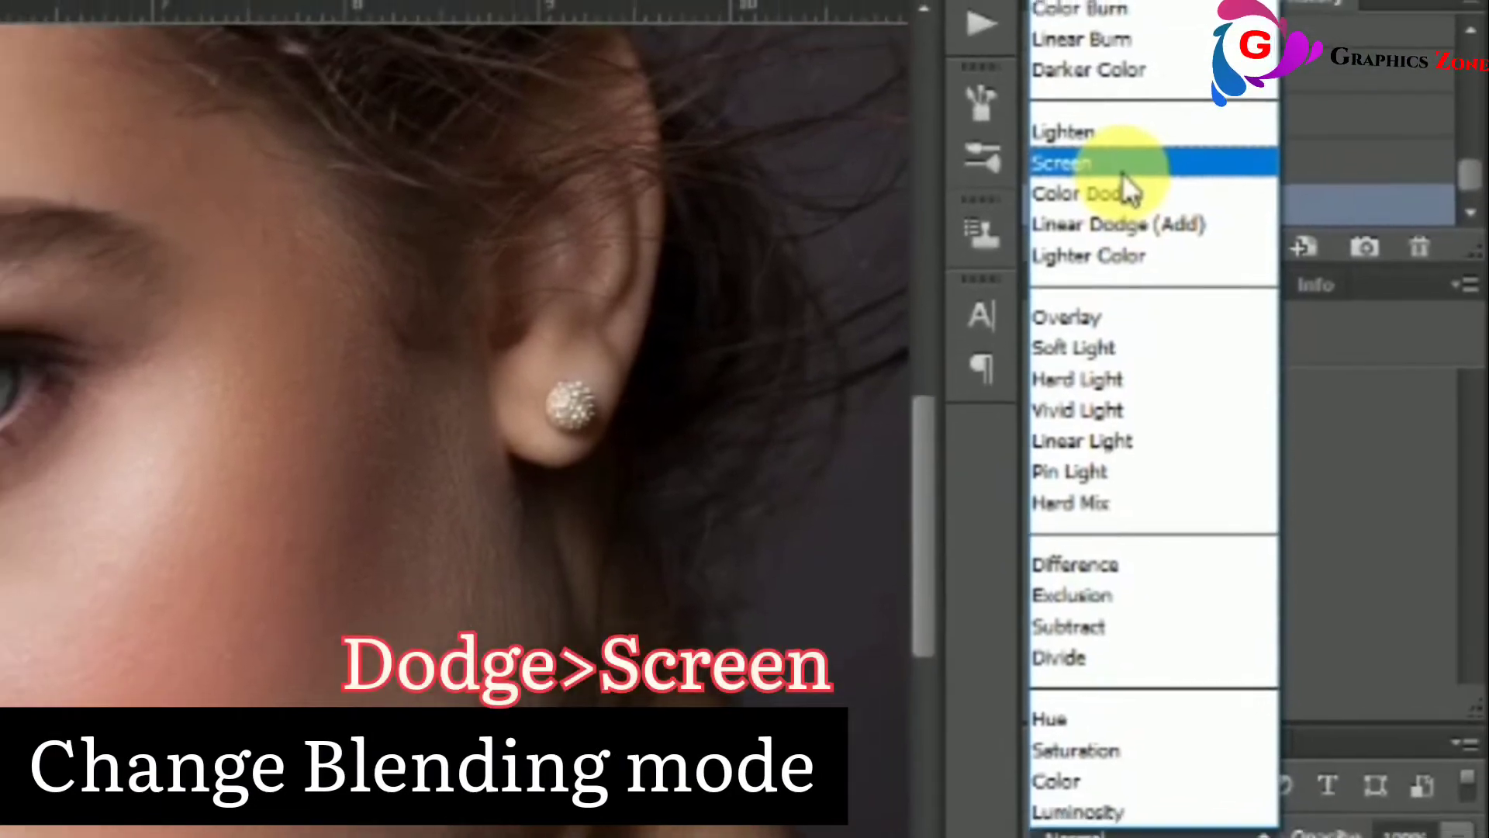
click(1090, 101)
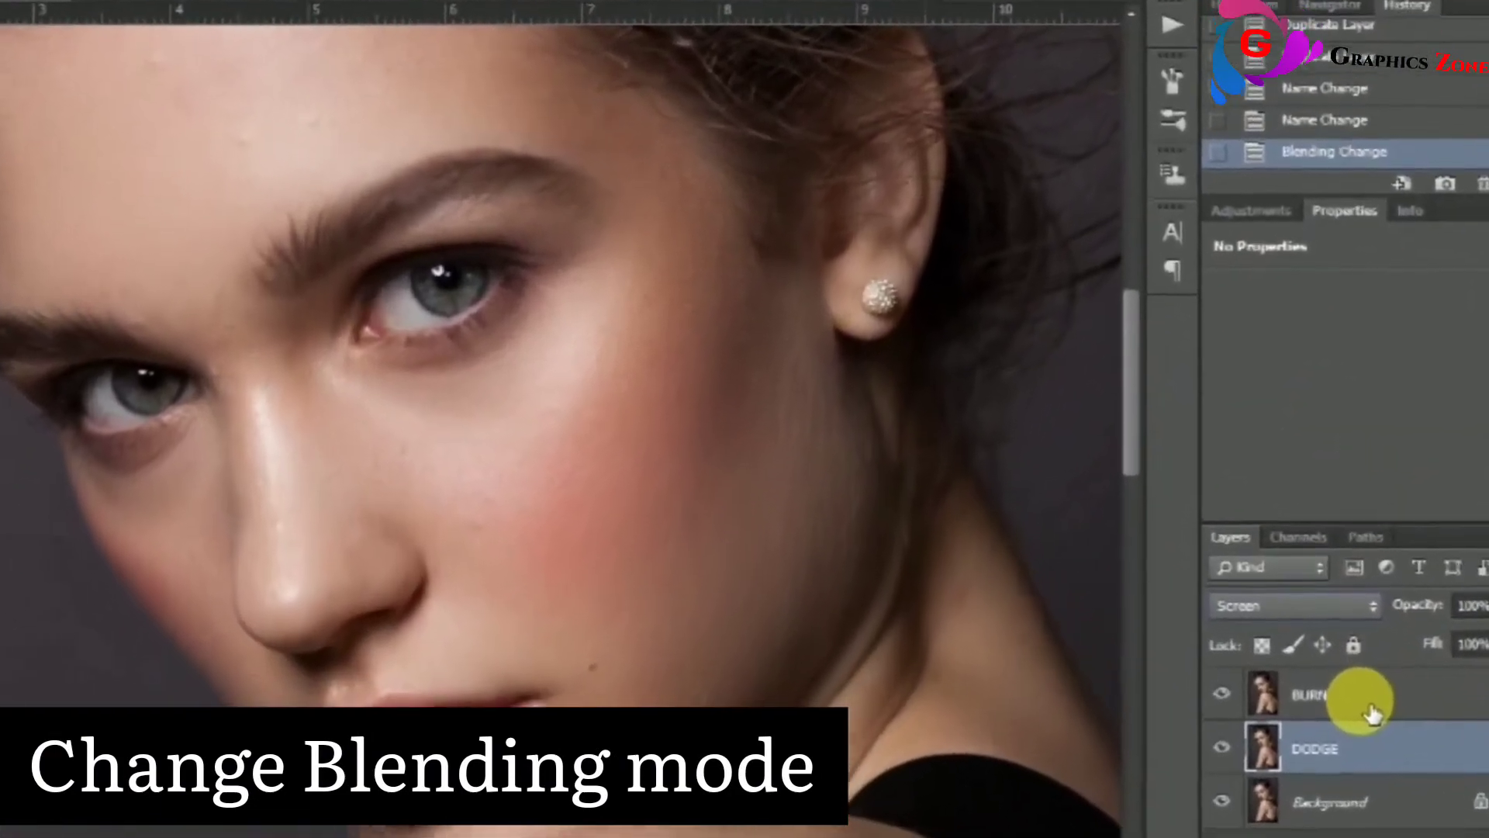
click(1361, 644)
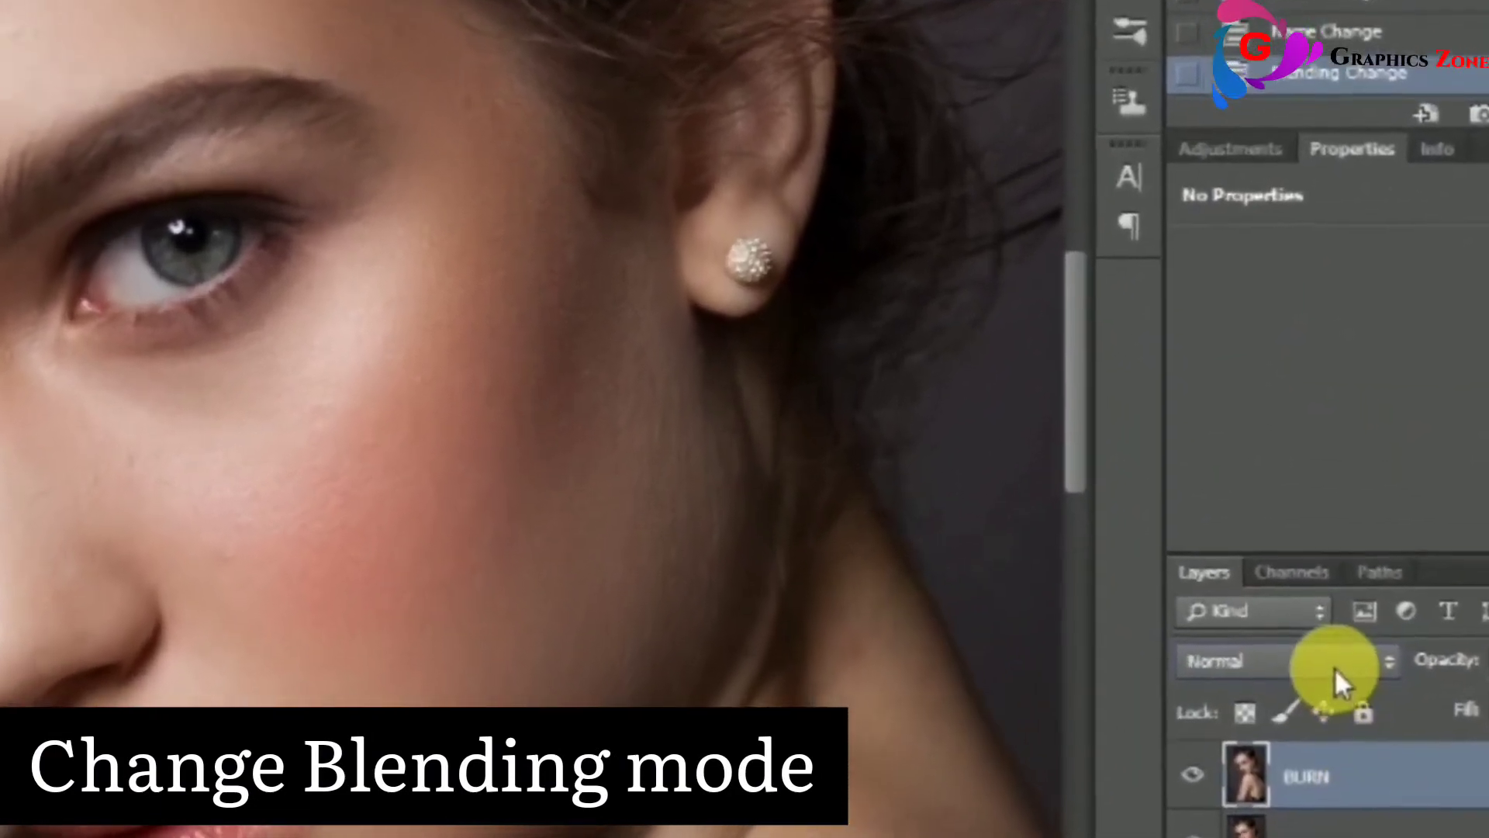
click(1329, 567)
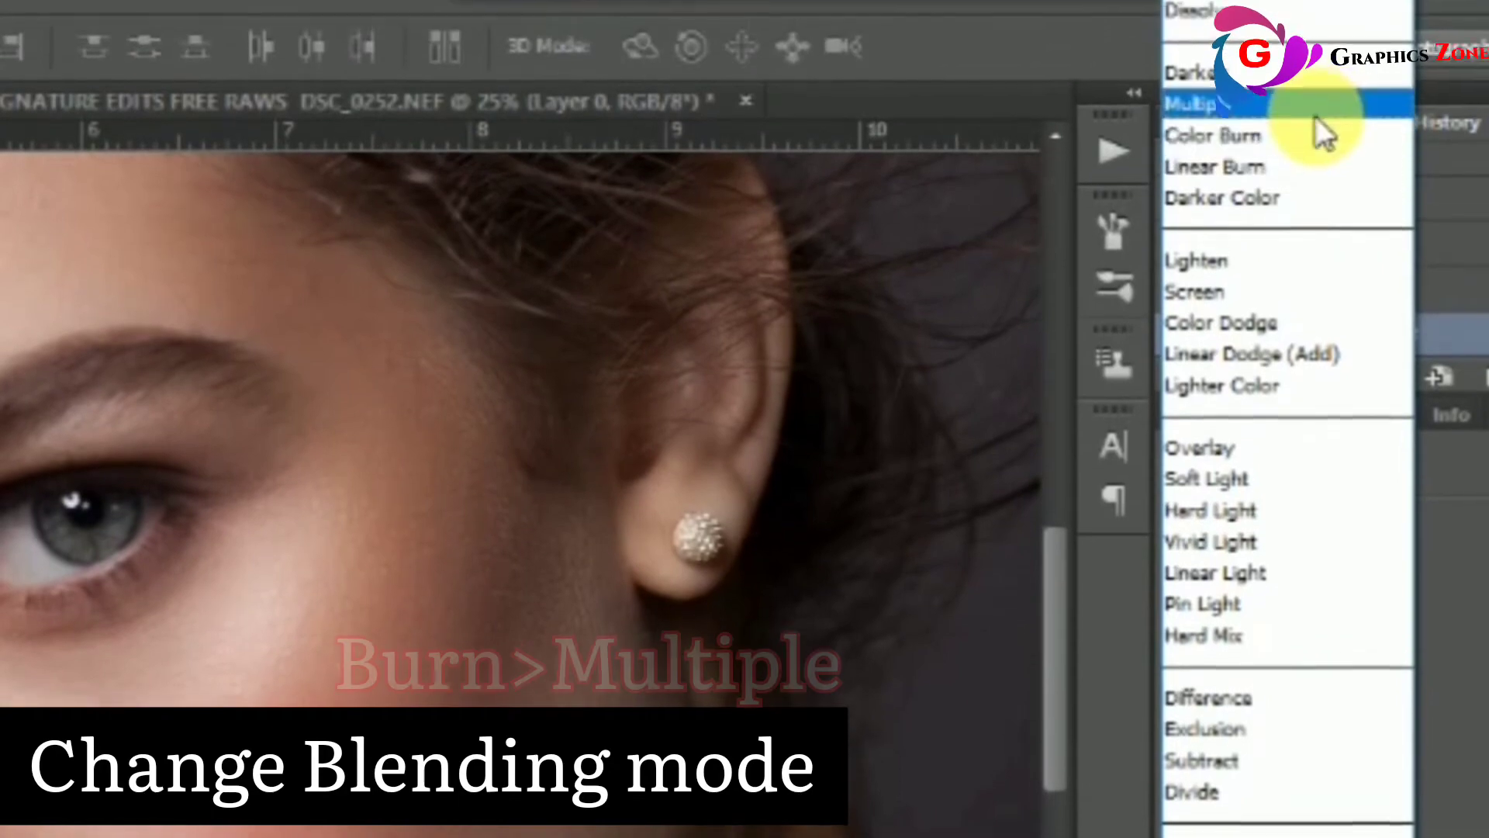
click(1321, 391)
Add a layer mask to both the DODGE and BURN layers and hide BURN.
click(1358, 681)
click(1332, 828)
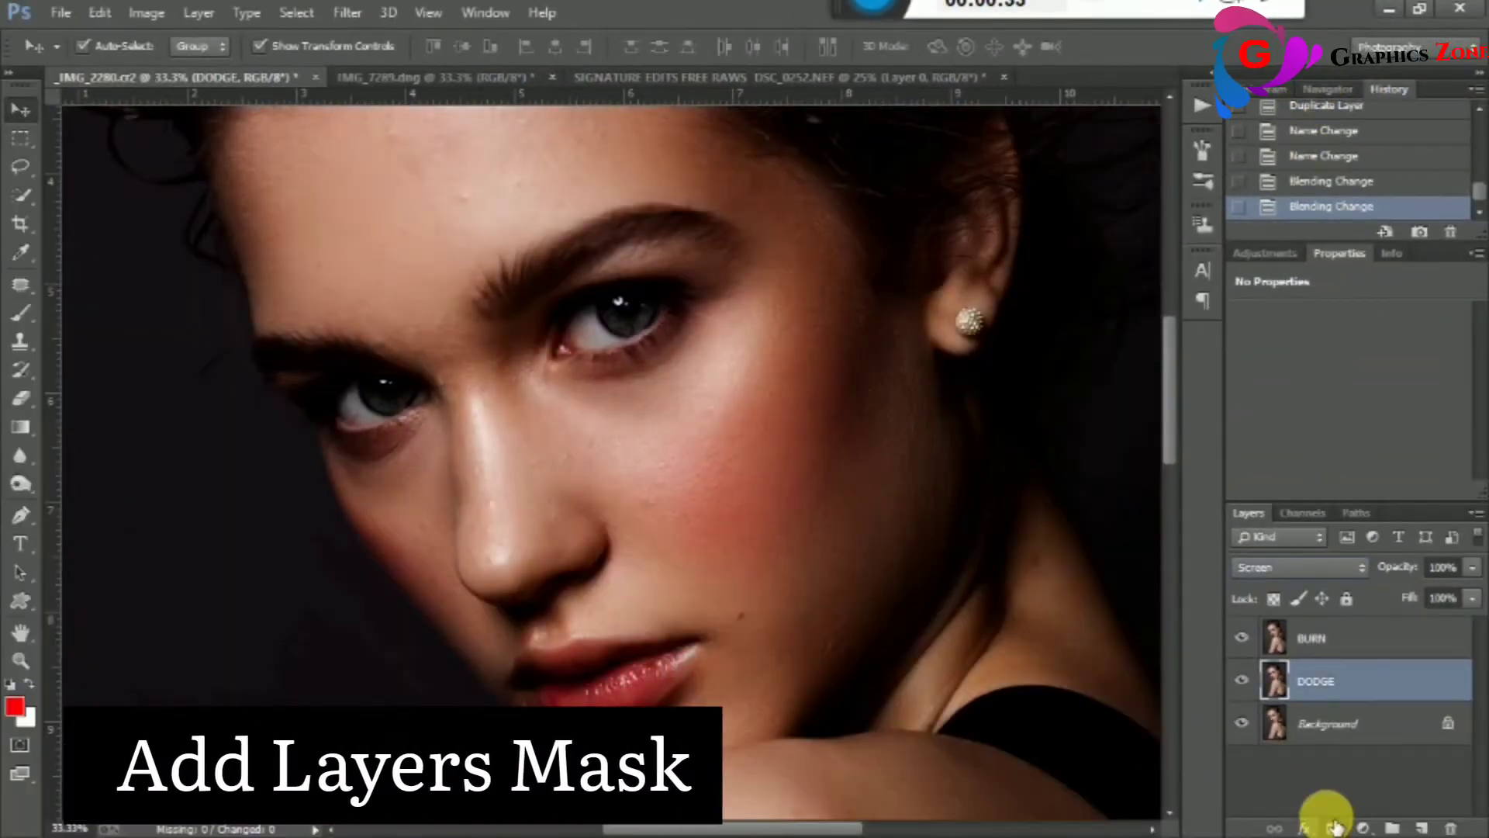
click(1360, 654)
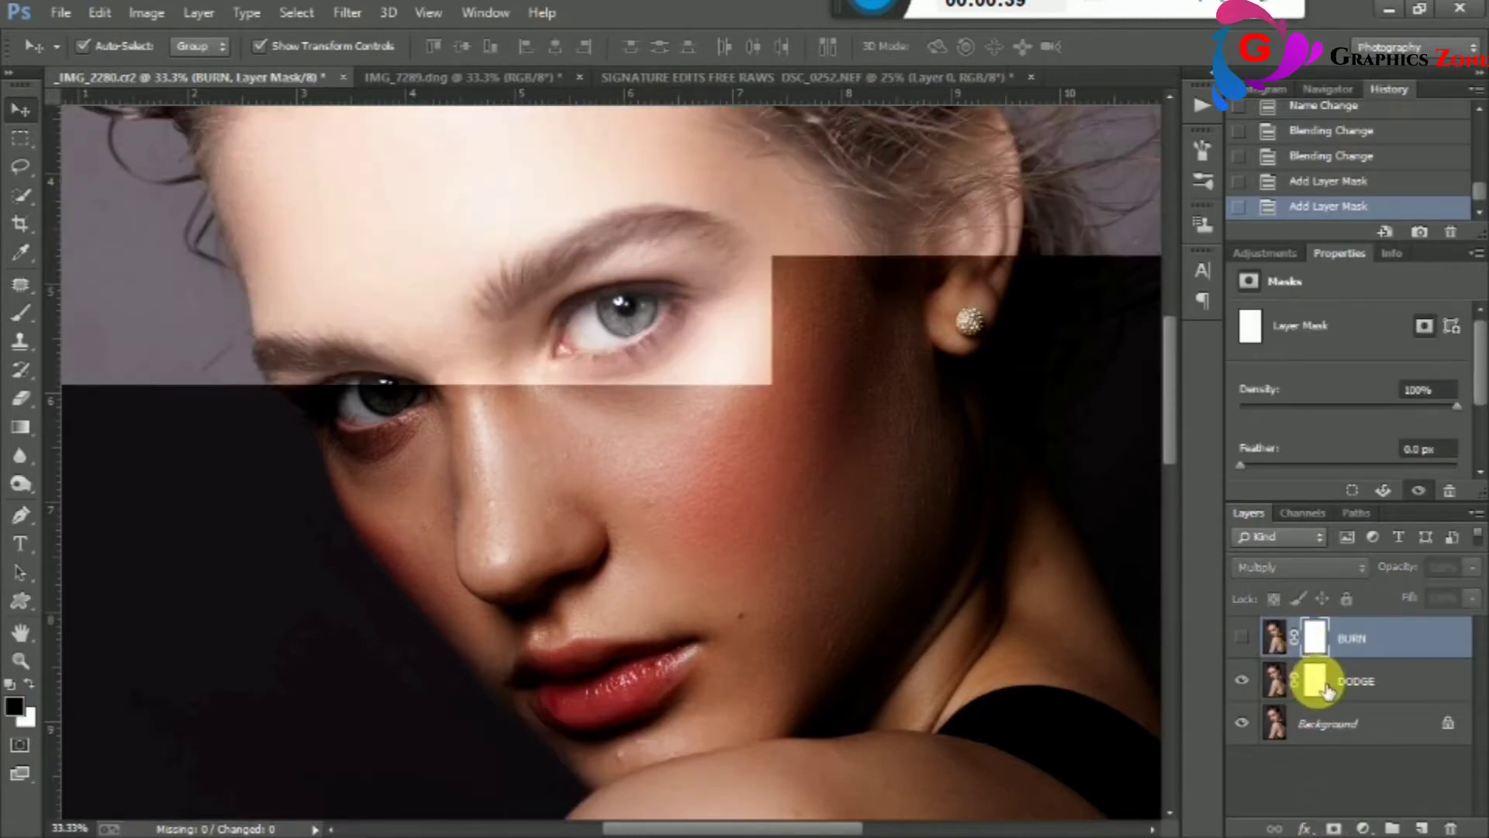
Run Apply Image on the DODGE layer mask with the Merged layer, RGB channel, Multiply blending and 100% opacity, not inverted.
click(1310, 684)
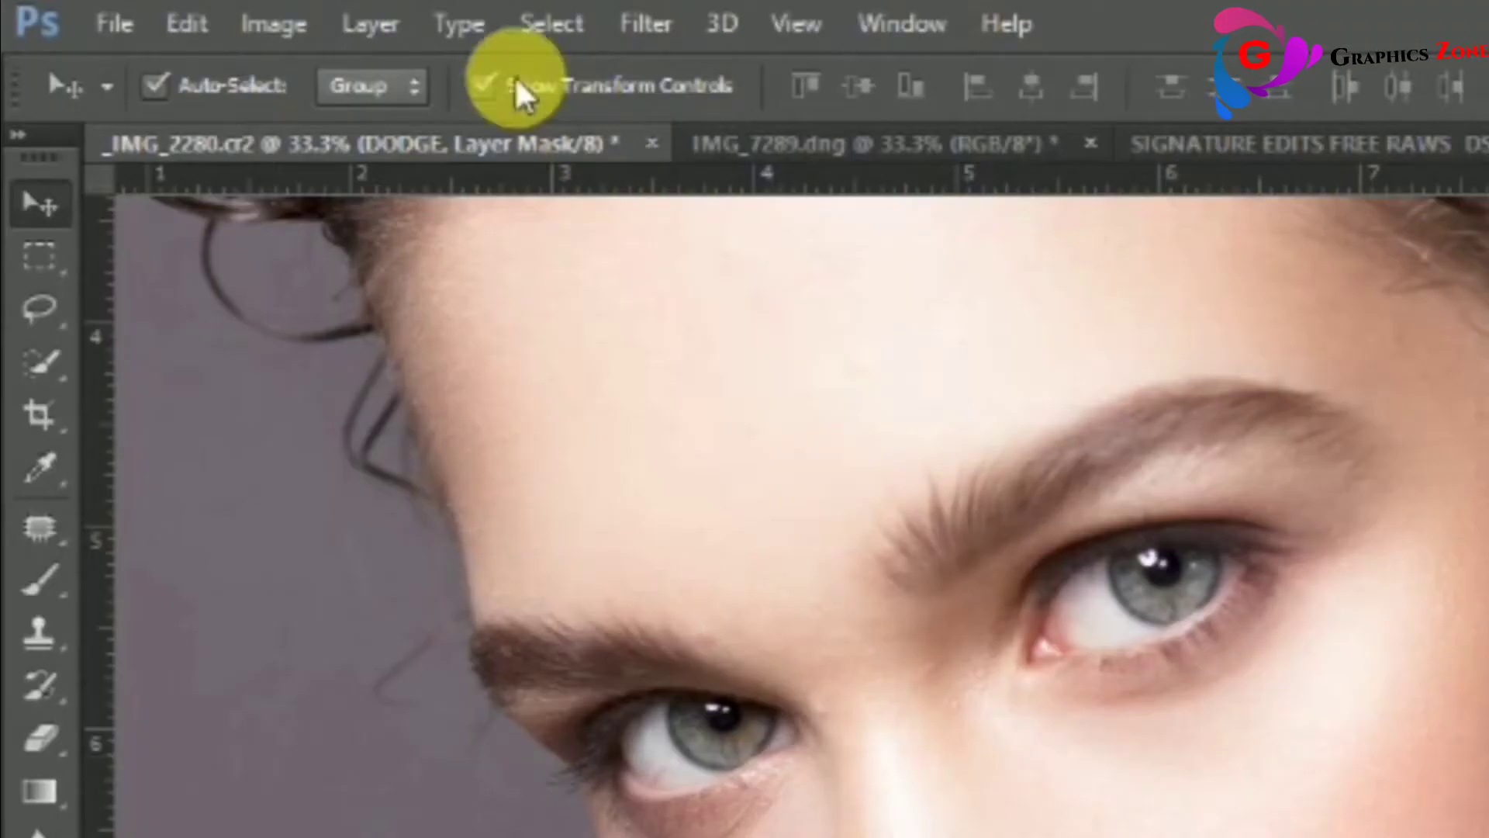
click(242, 18)
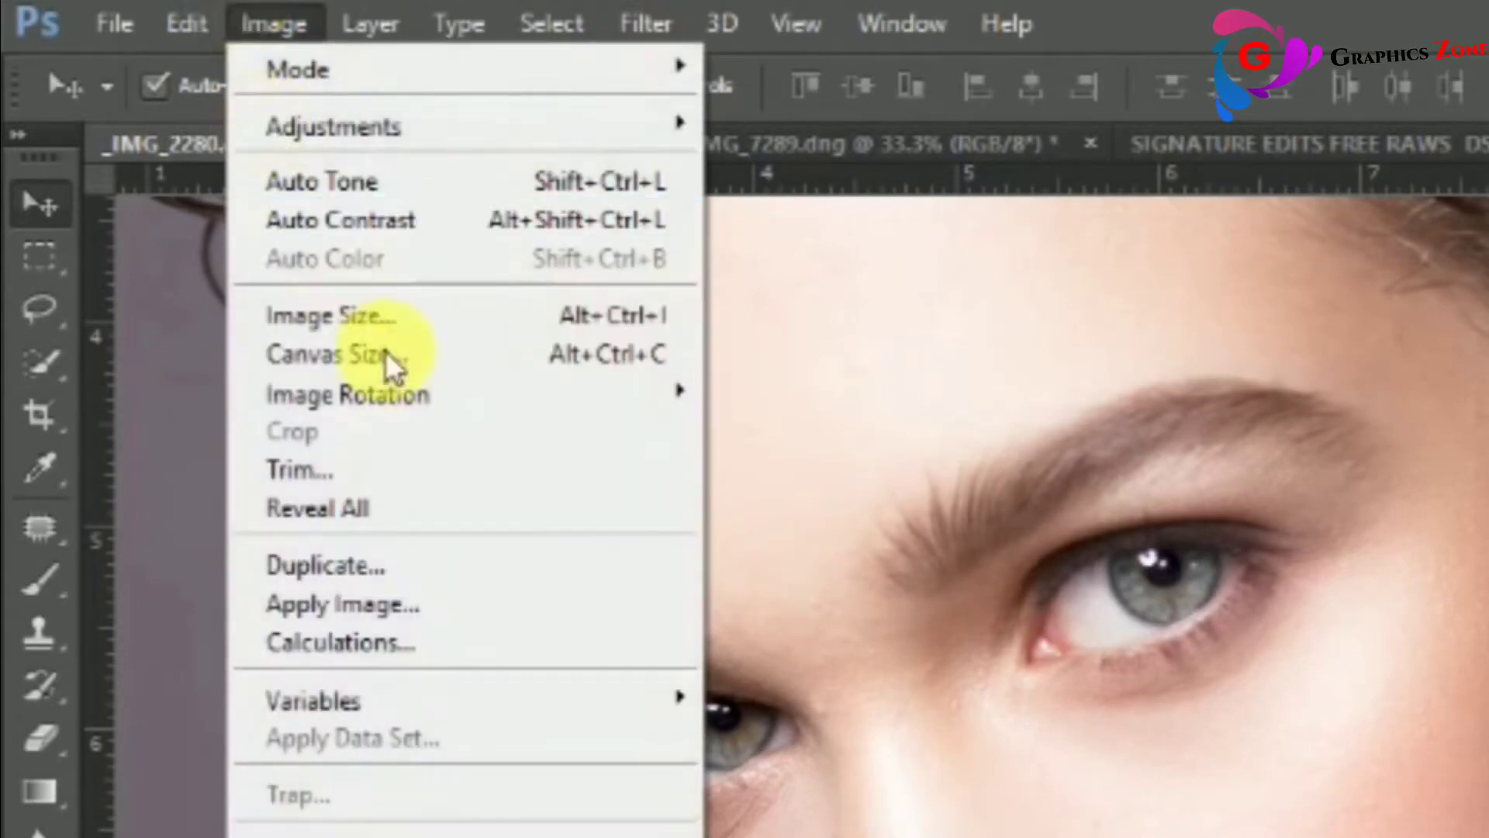
click(442, 606)
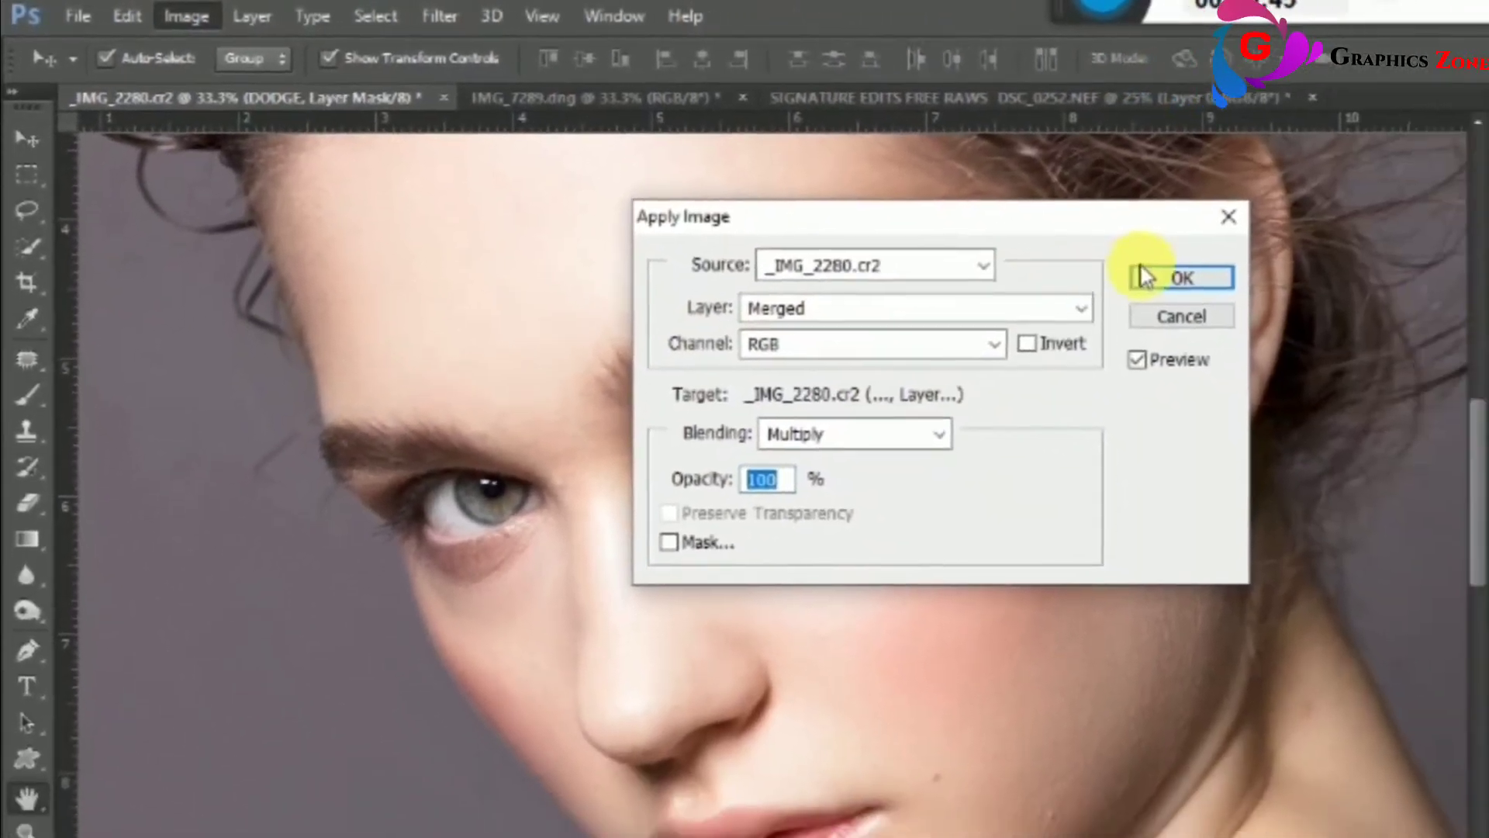
click(1148, 276)
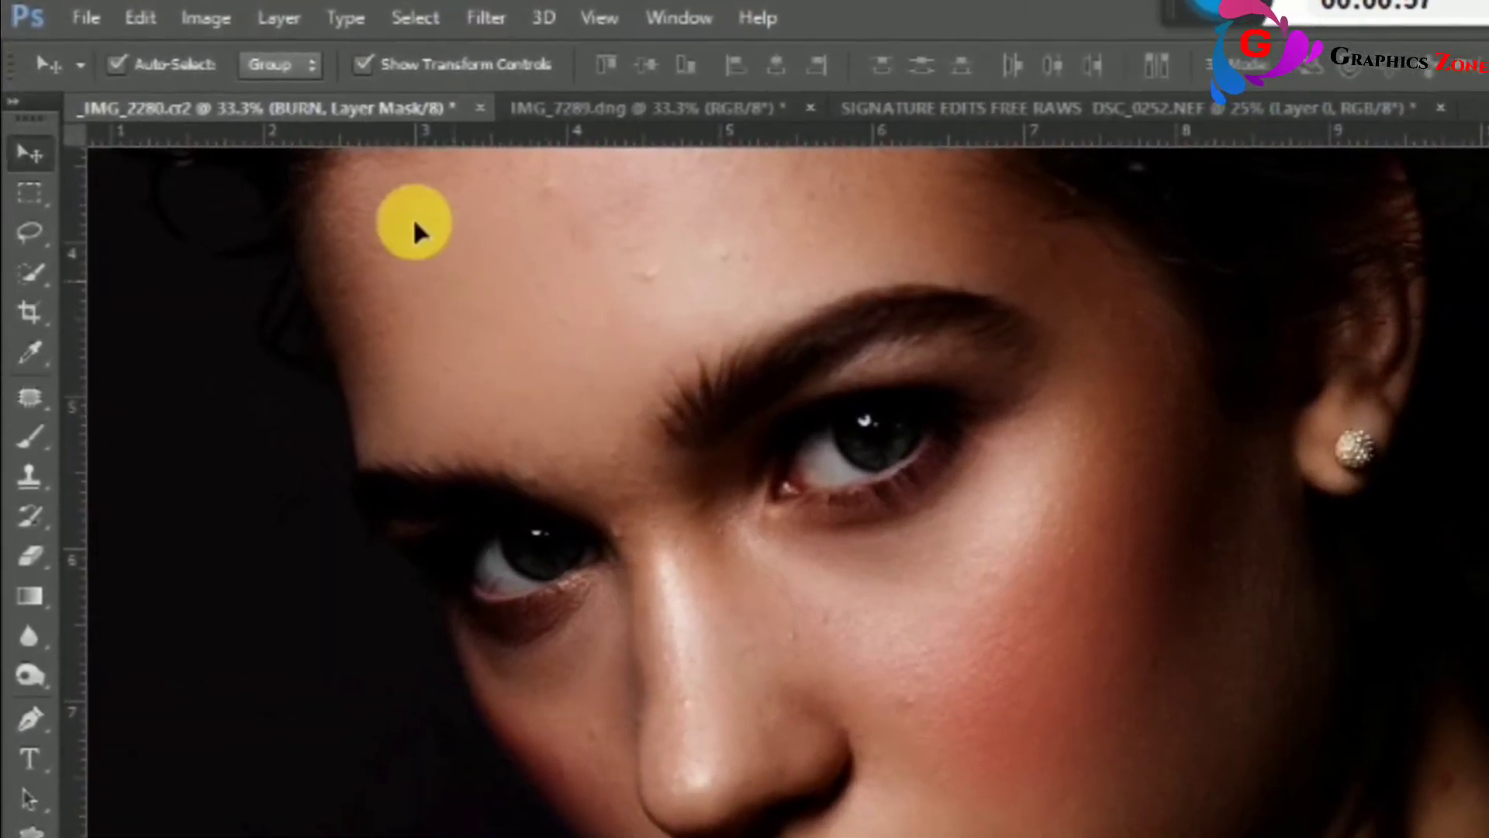
Run Apply Image on the BURN layer mask with the Merged layer, RGB channel inverted, Multiply blending and 100% opacity.
click(205, 17)
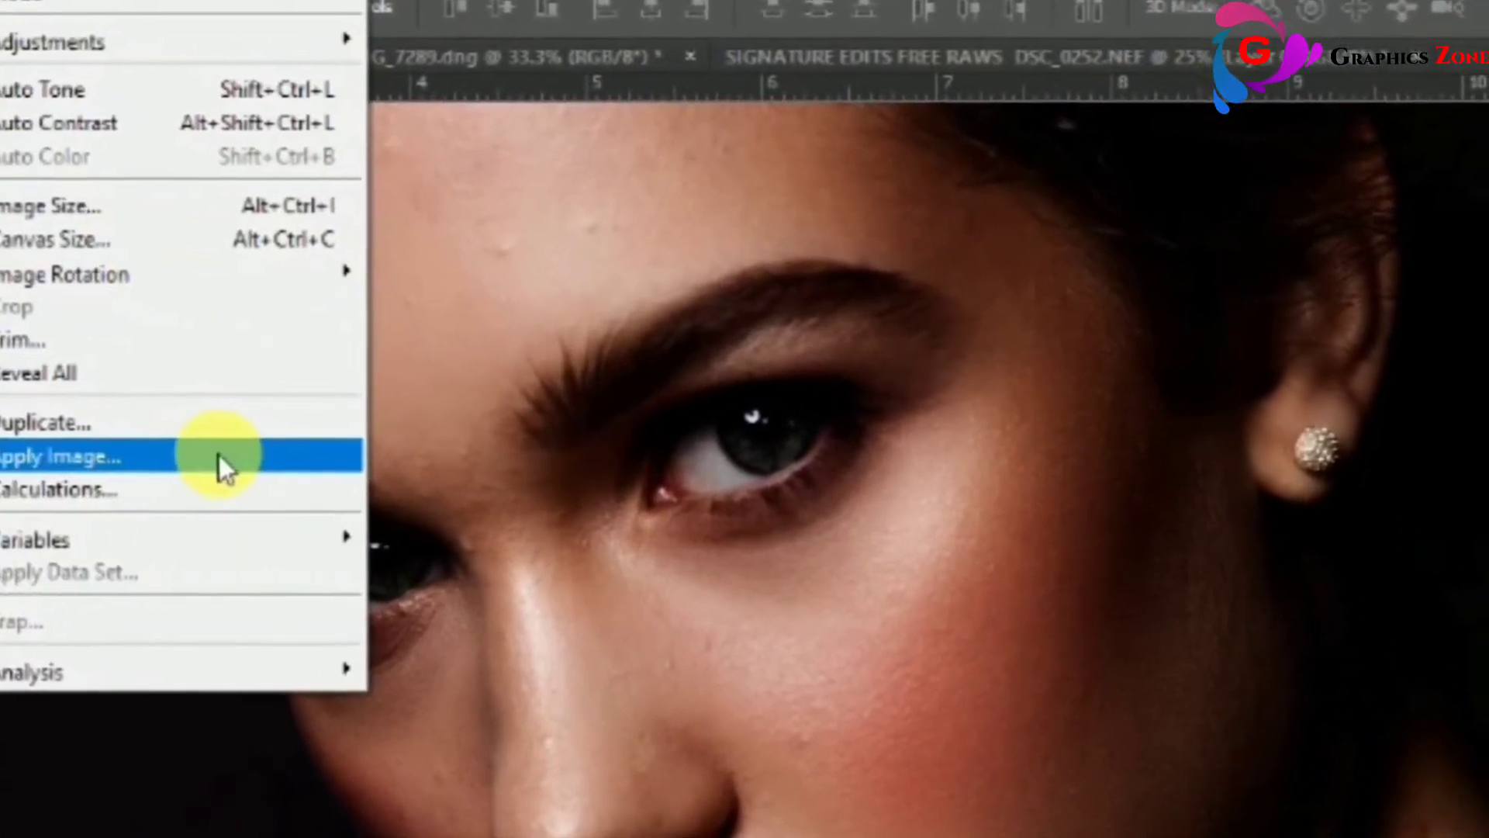
click(219, 454)
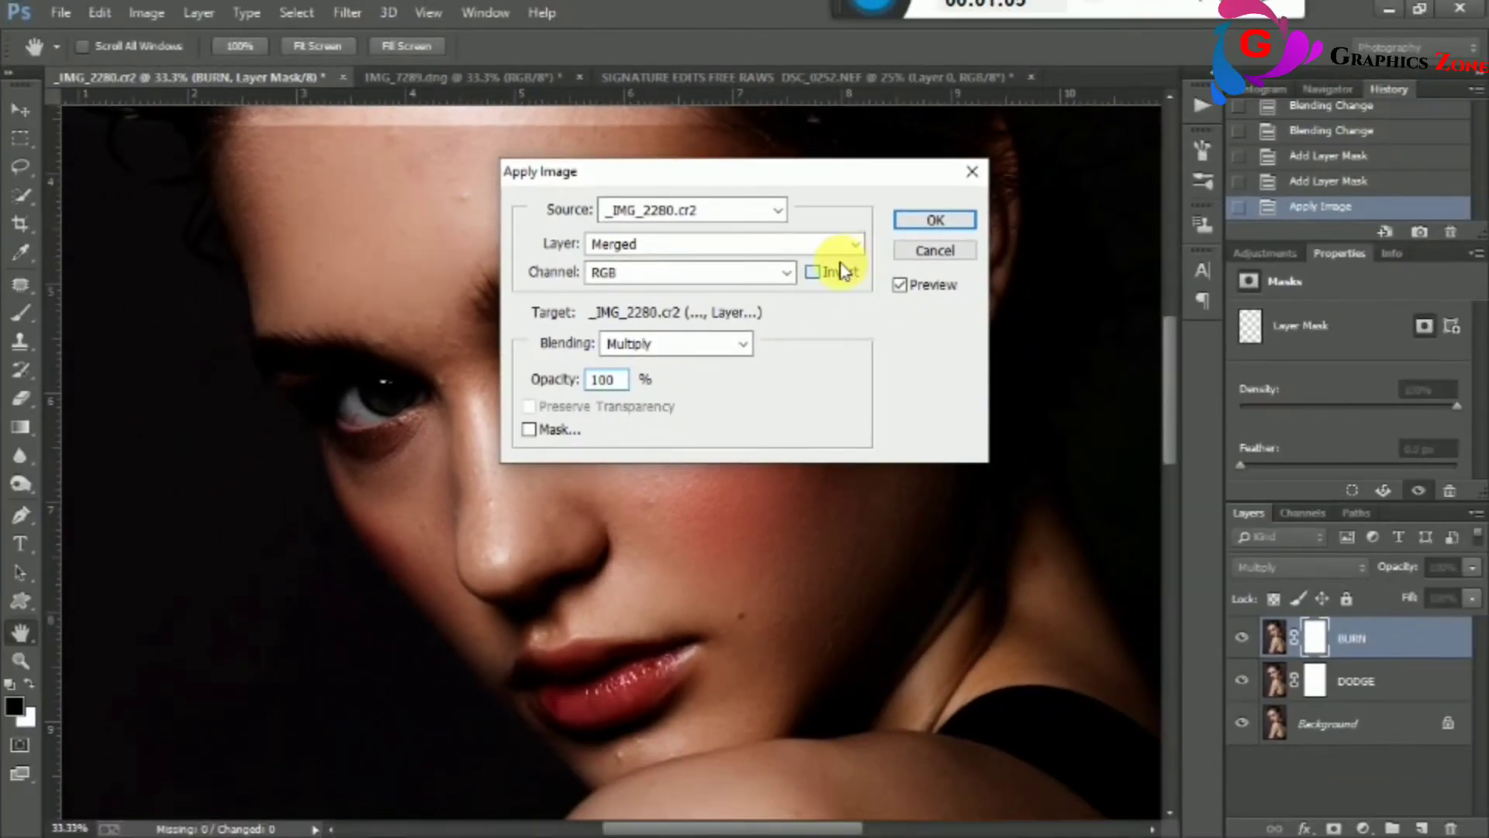
click(811, 273)
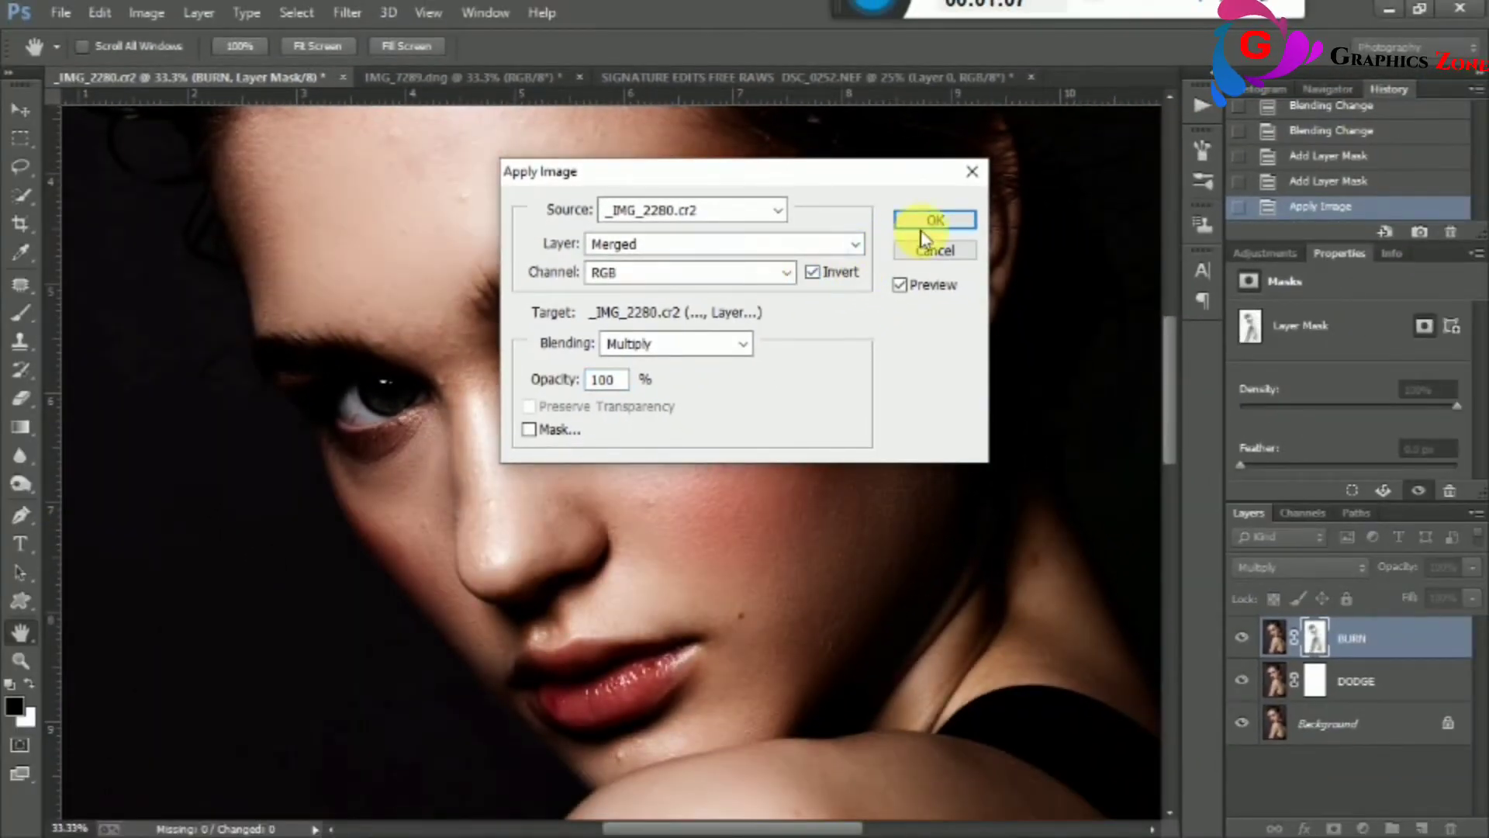
click(936, 222)
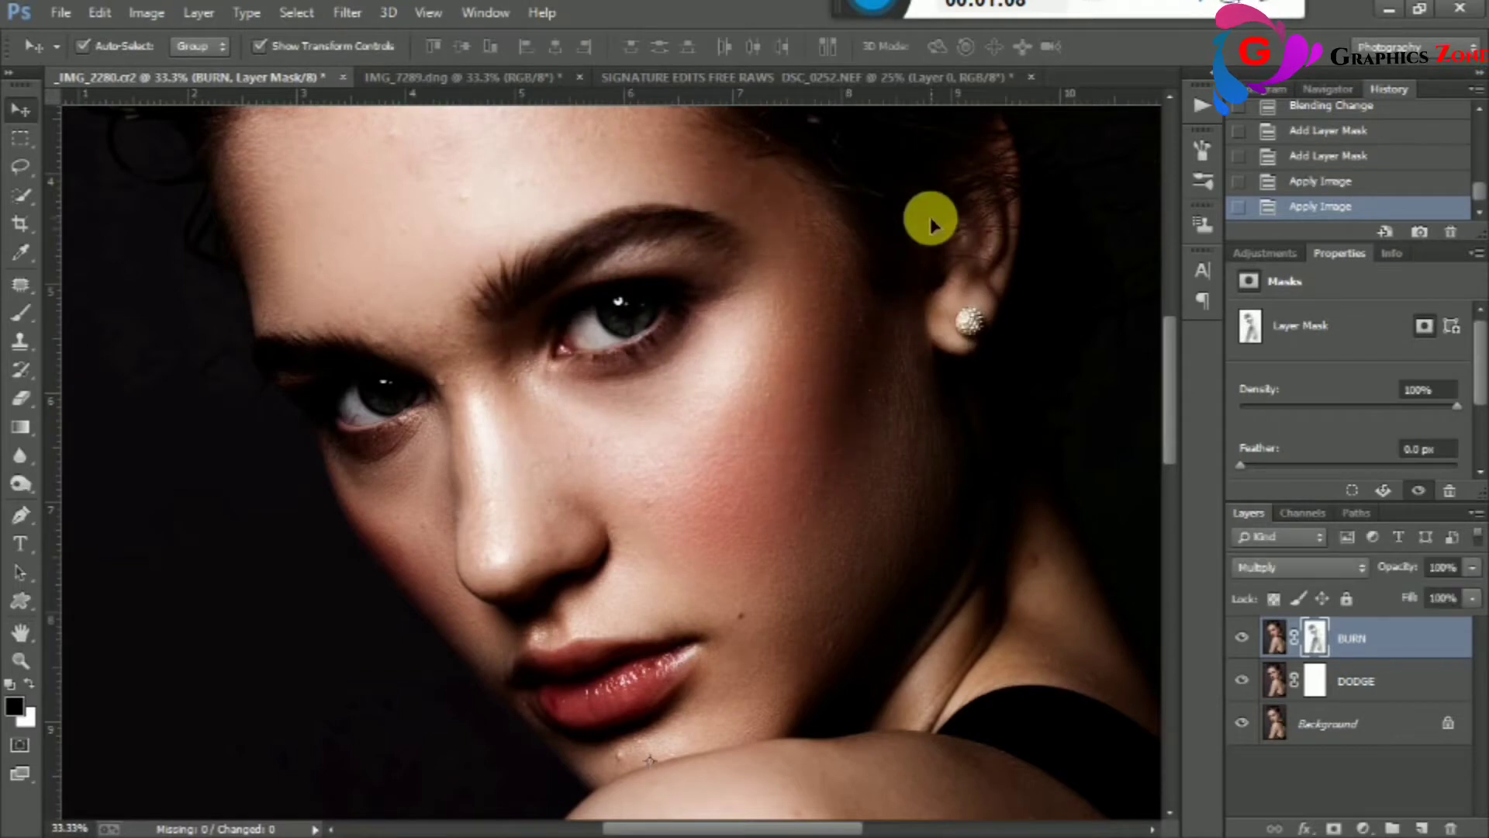
Group the DODGE and BURN layers and add a layer mask to the group.
click(1424, 695)
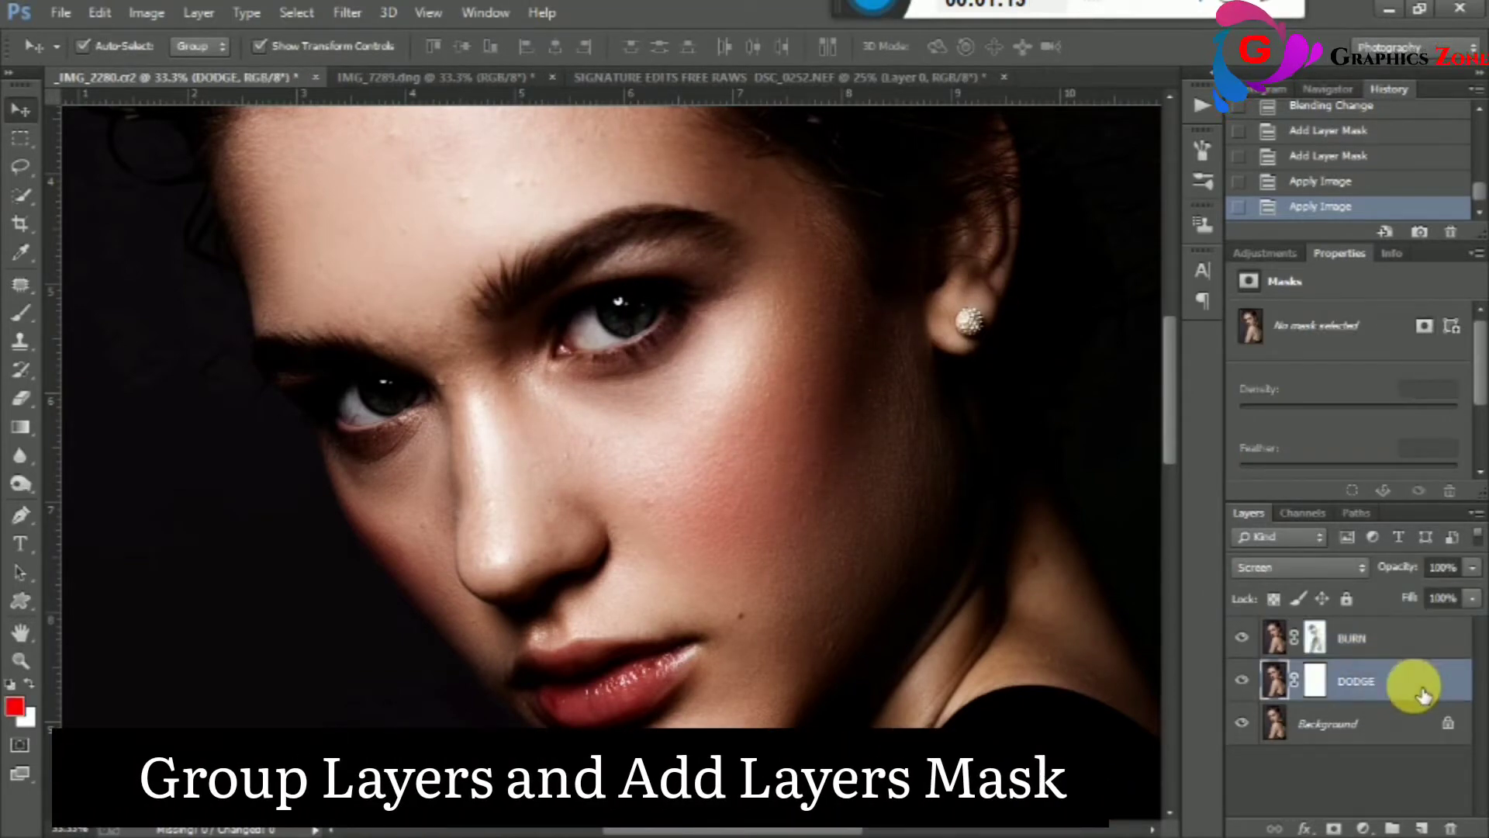
shift+click(1389, 644)
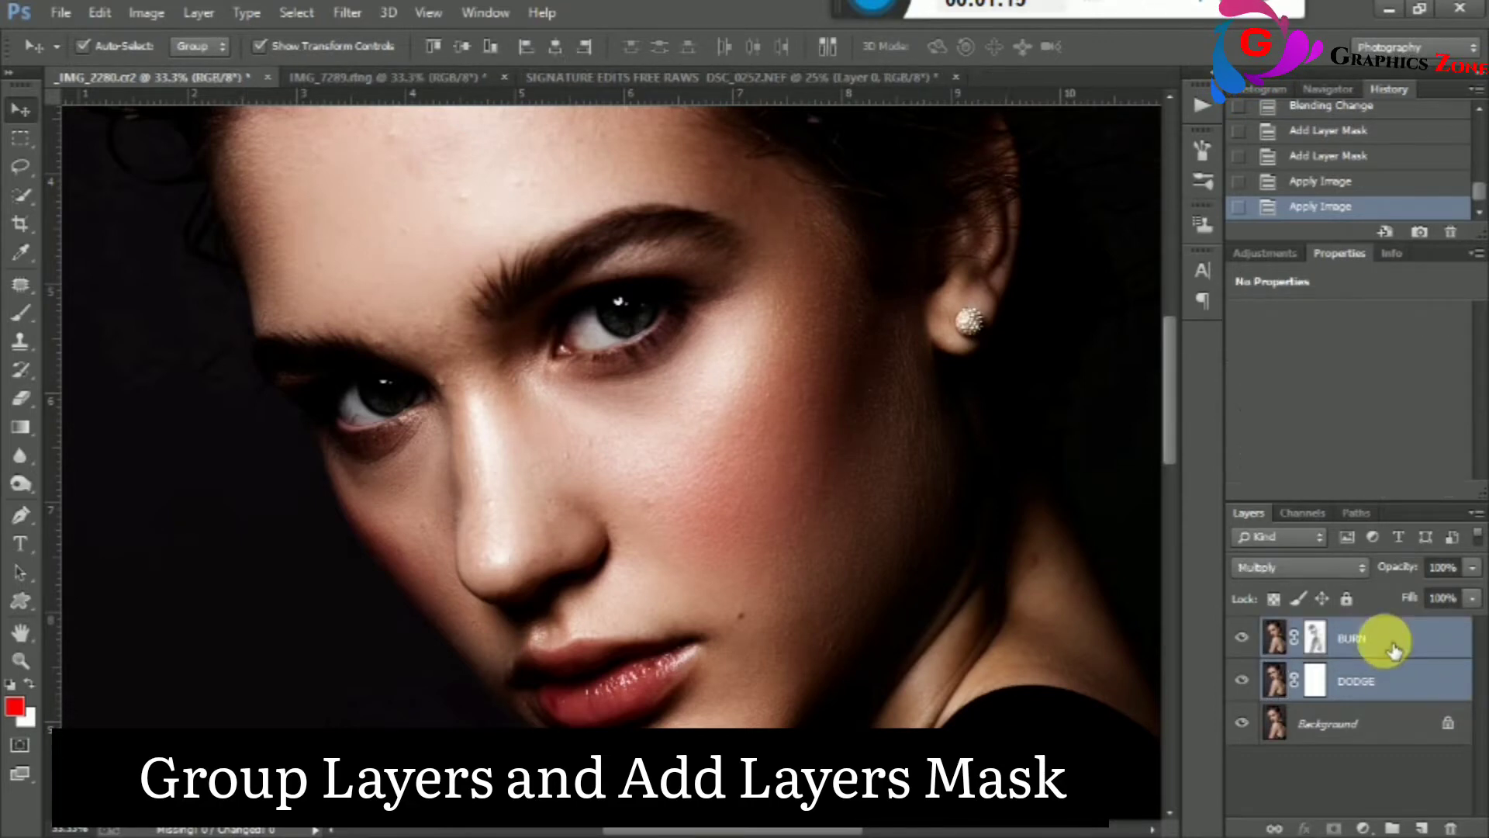
key(ctrl+g)
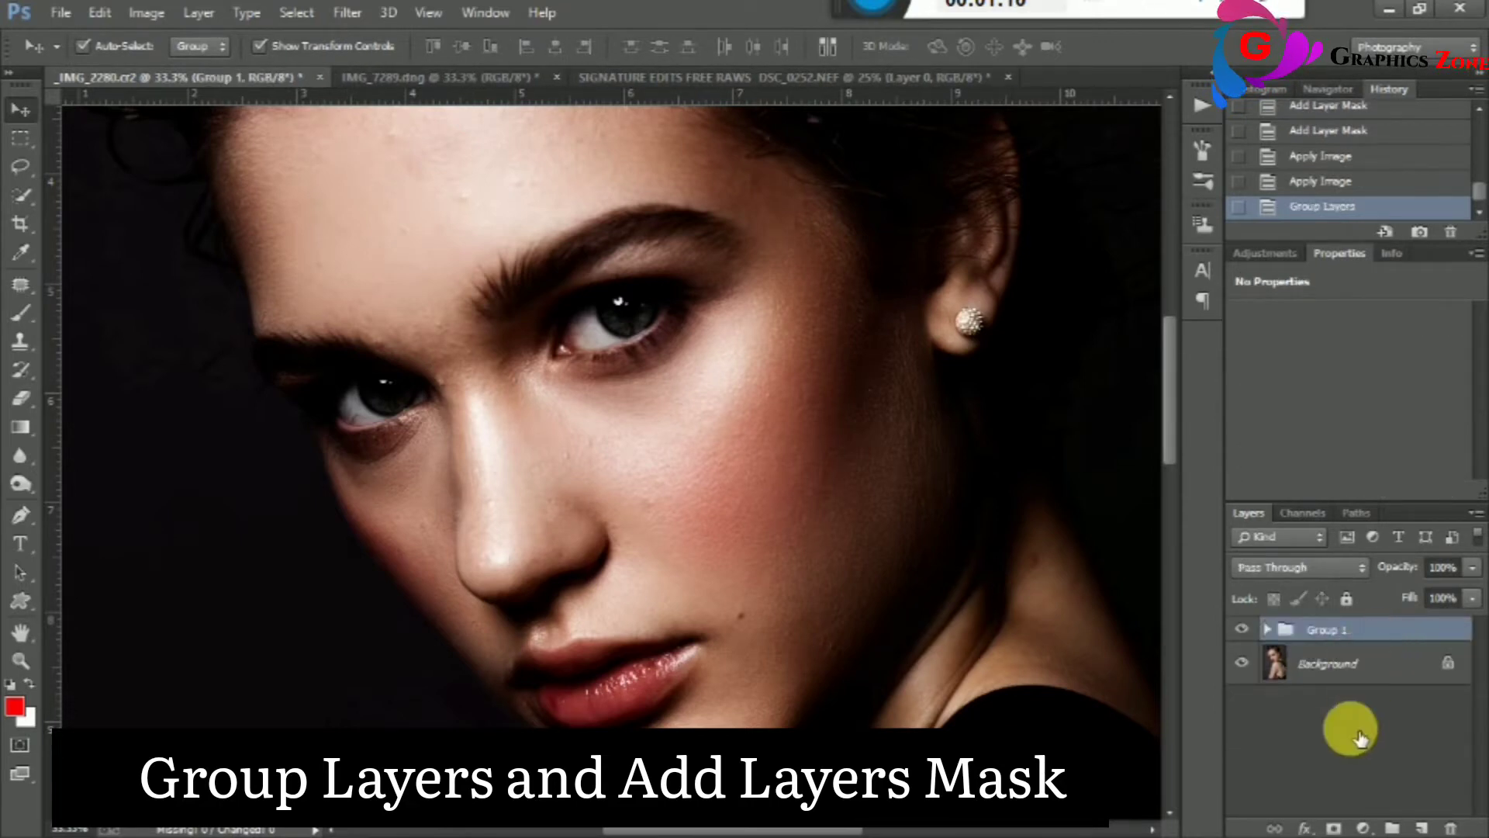
click(1333, 828)
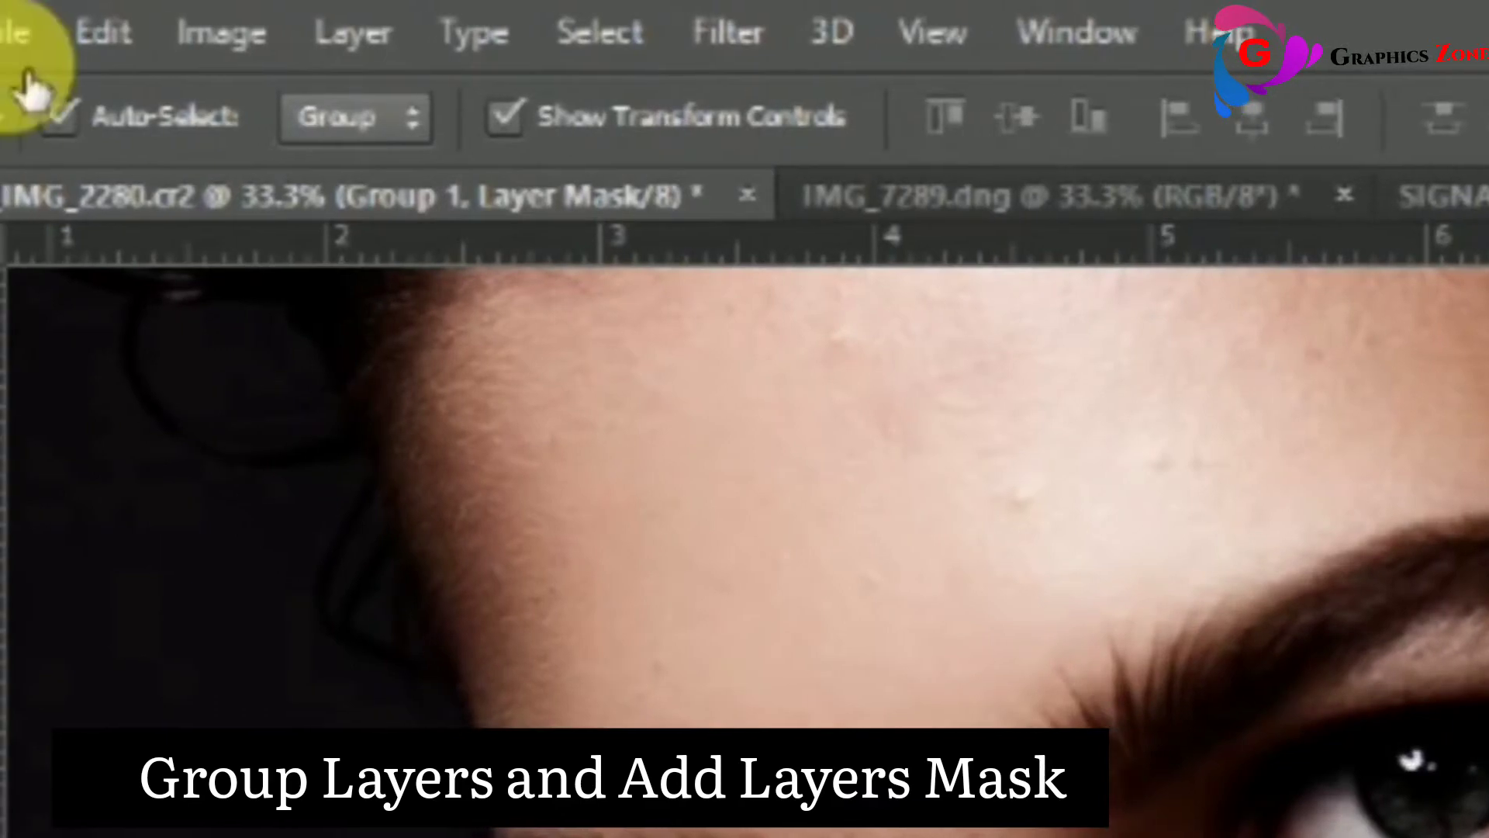
Run Apply Image on the group's mask with the Merged layer, RGB channel not inverted, Multiply blending and 100% opacity.
click(275, 24)
click(338, 597)
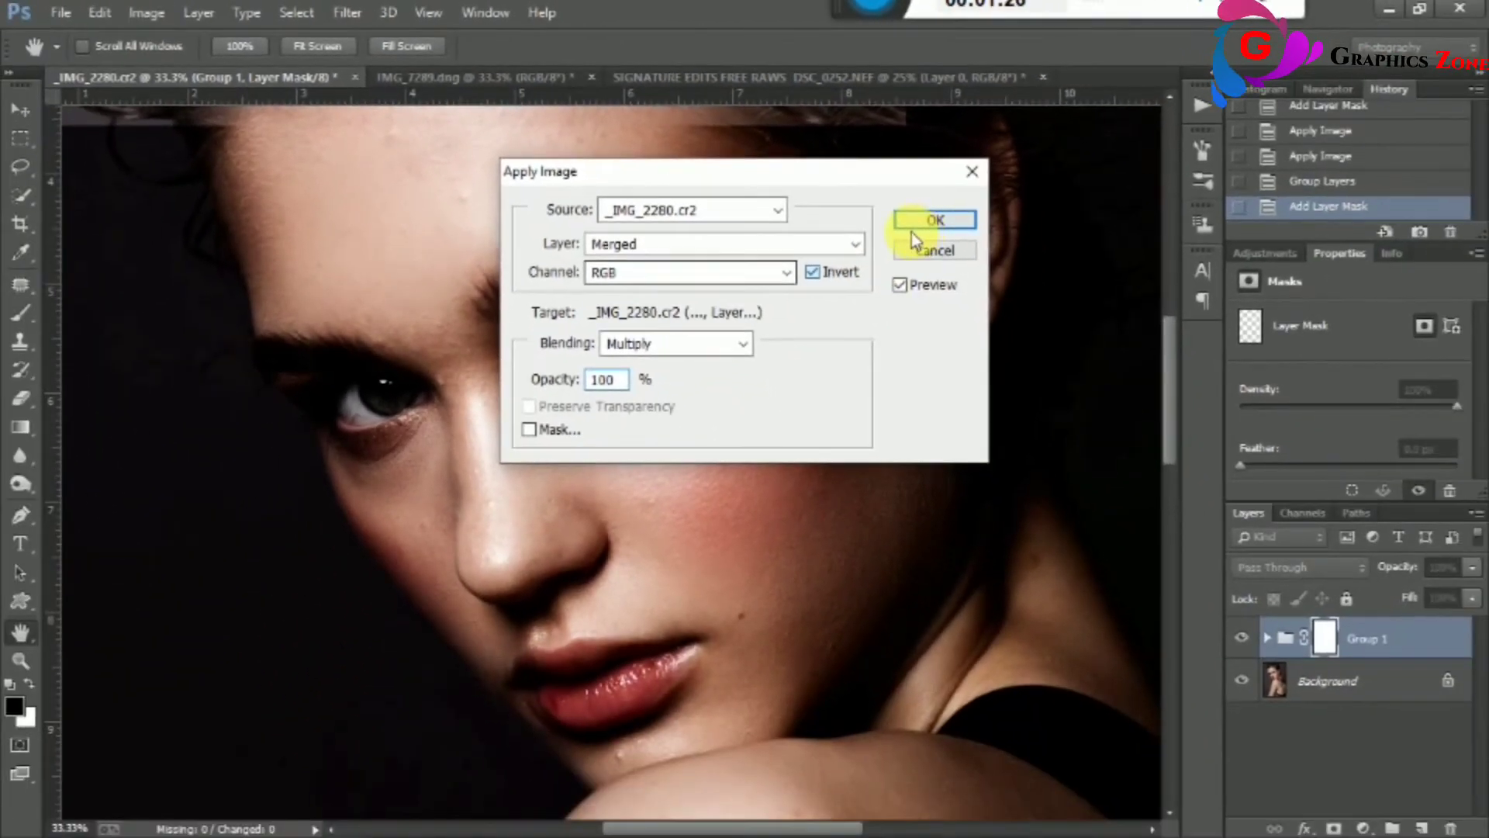
click(844, 314)
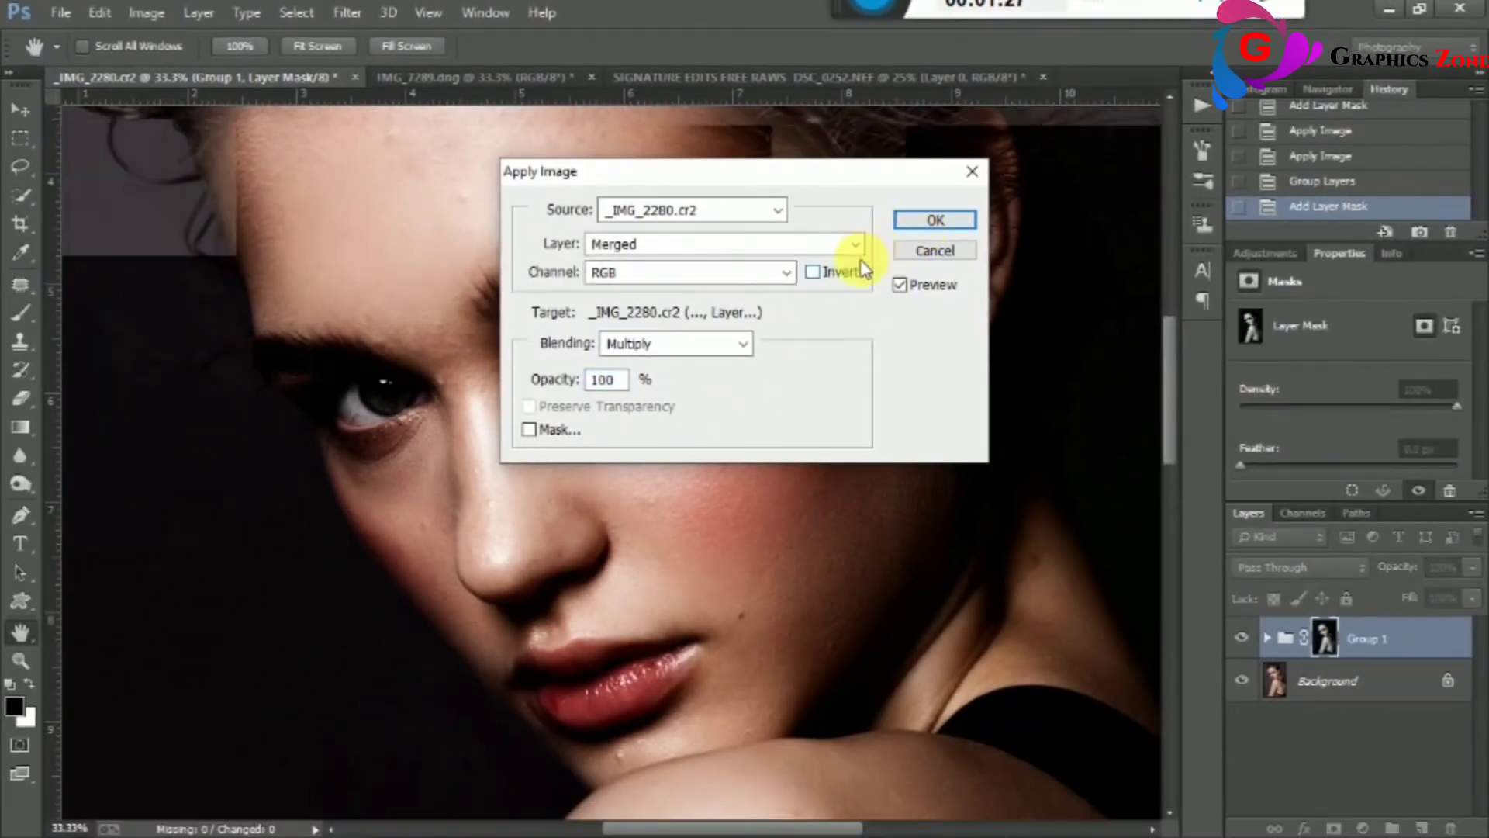
click(928, 224)
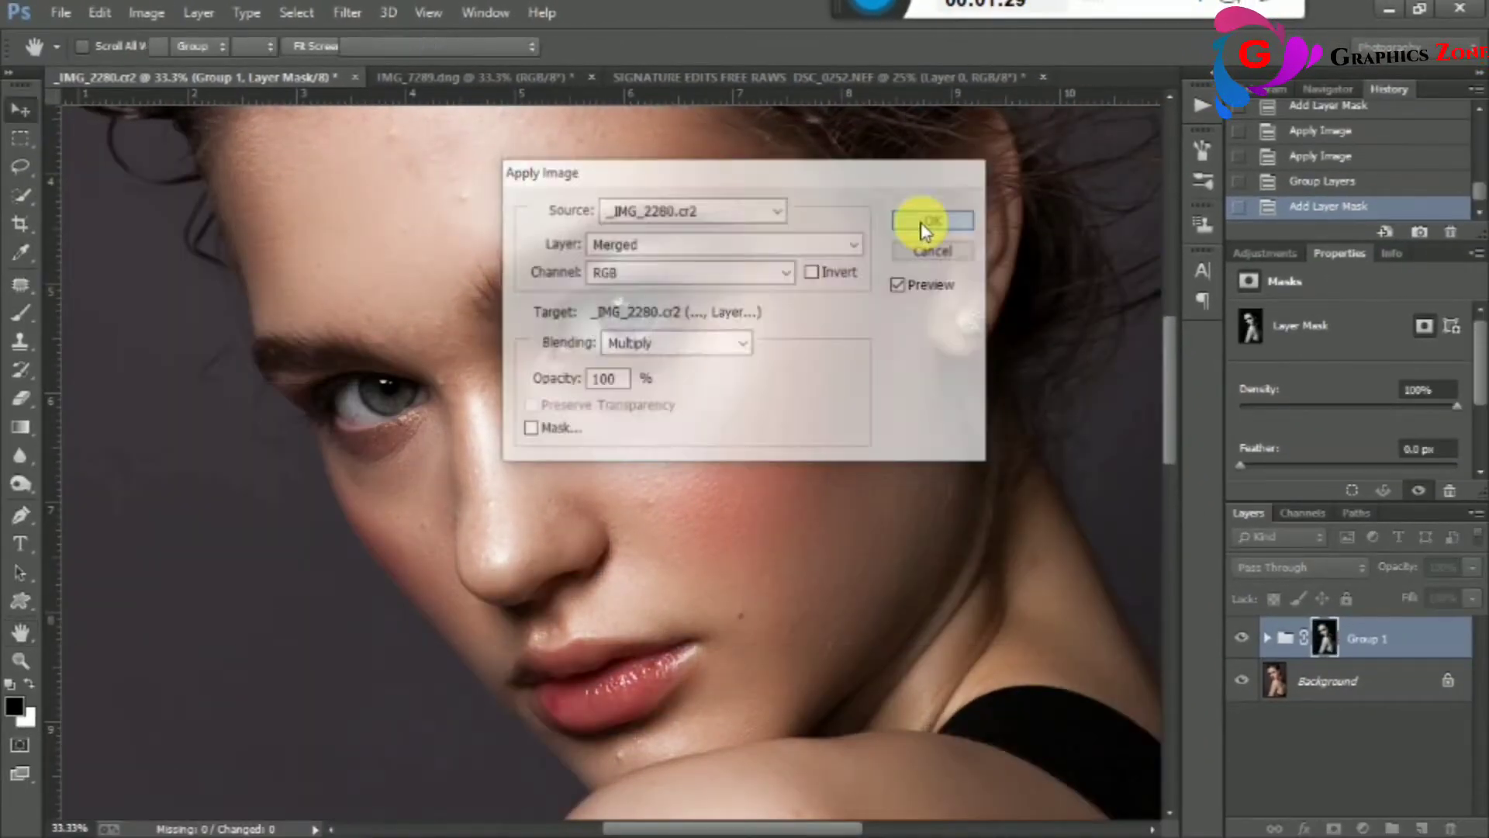
Check the group's effect by toggling its visibility, and duplicate the masked group to strengthen the effect.
click(1246, 641)
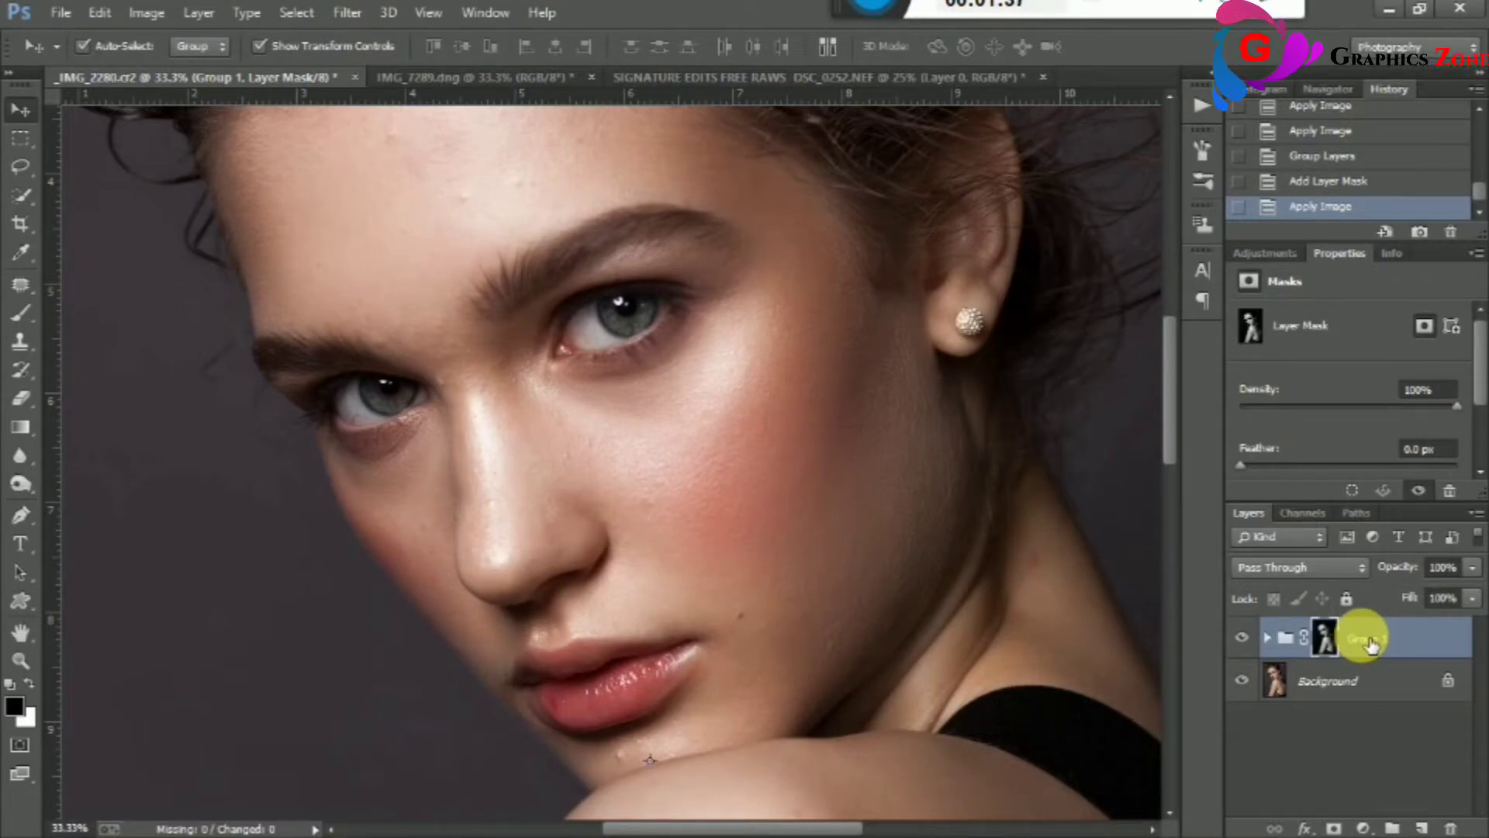
key(ctrl+j)
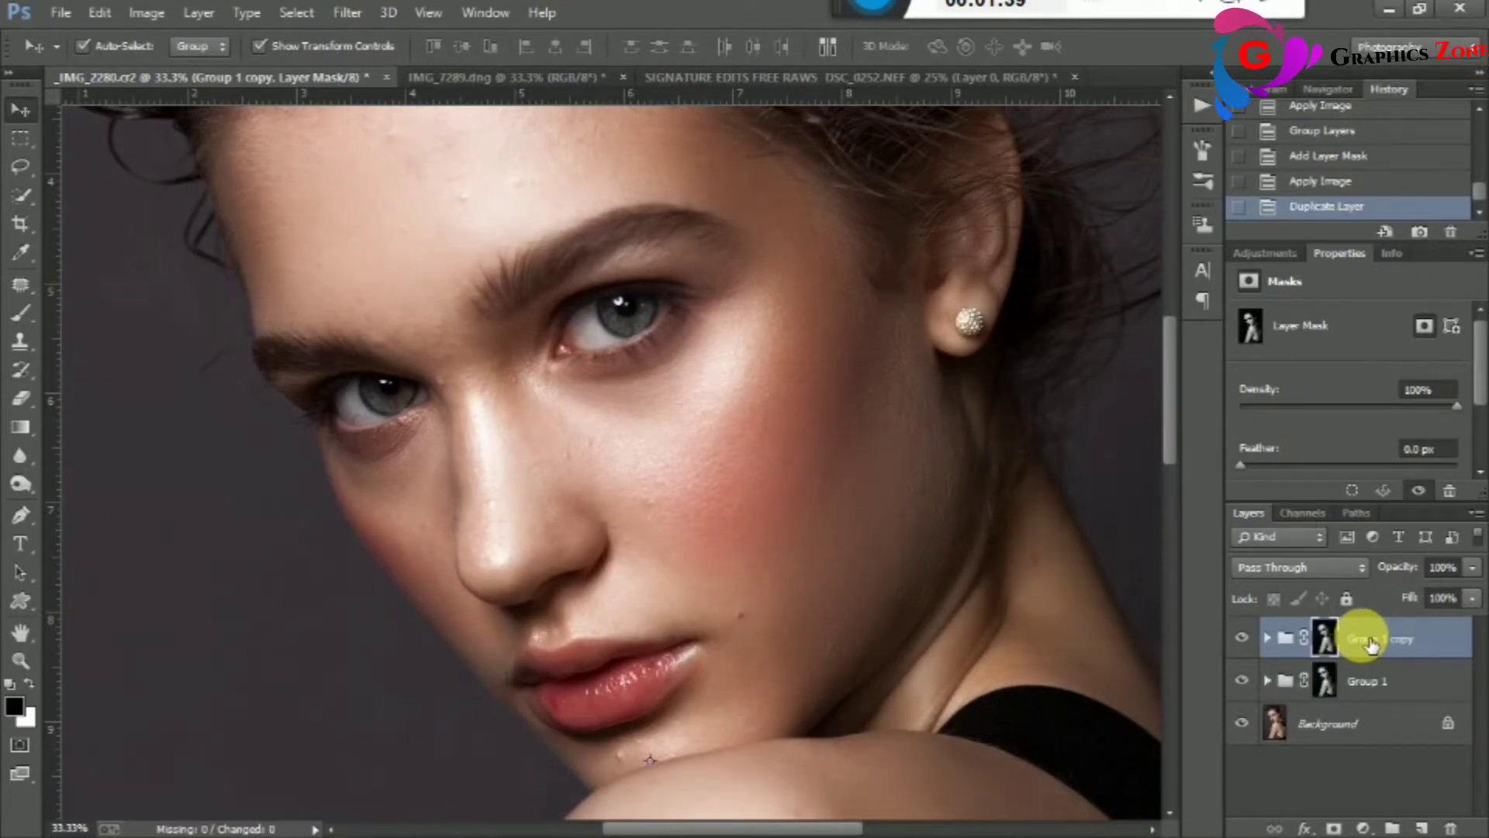
scroll(842, 587, down, 3)
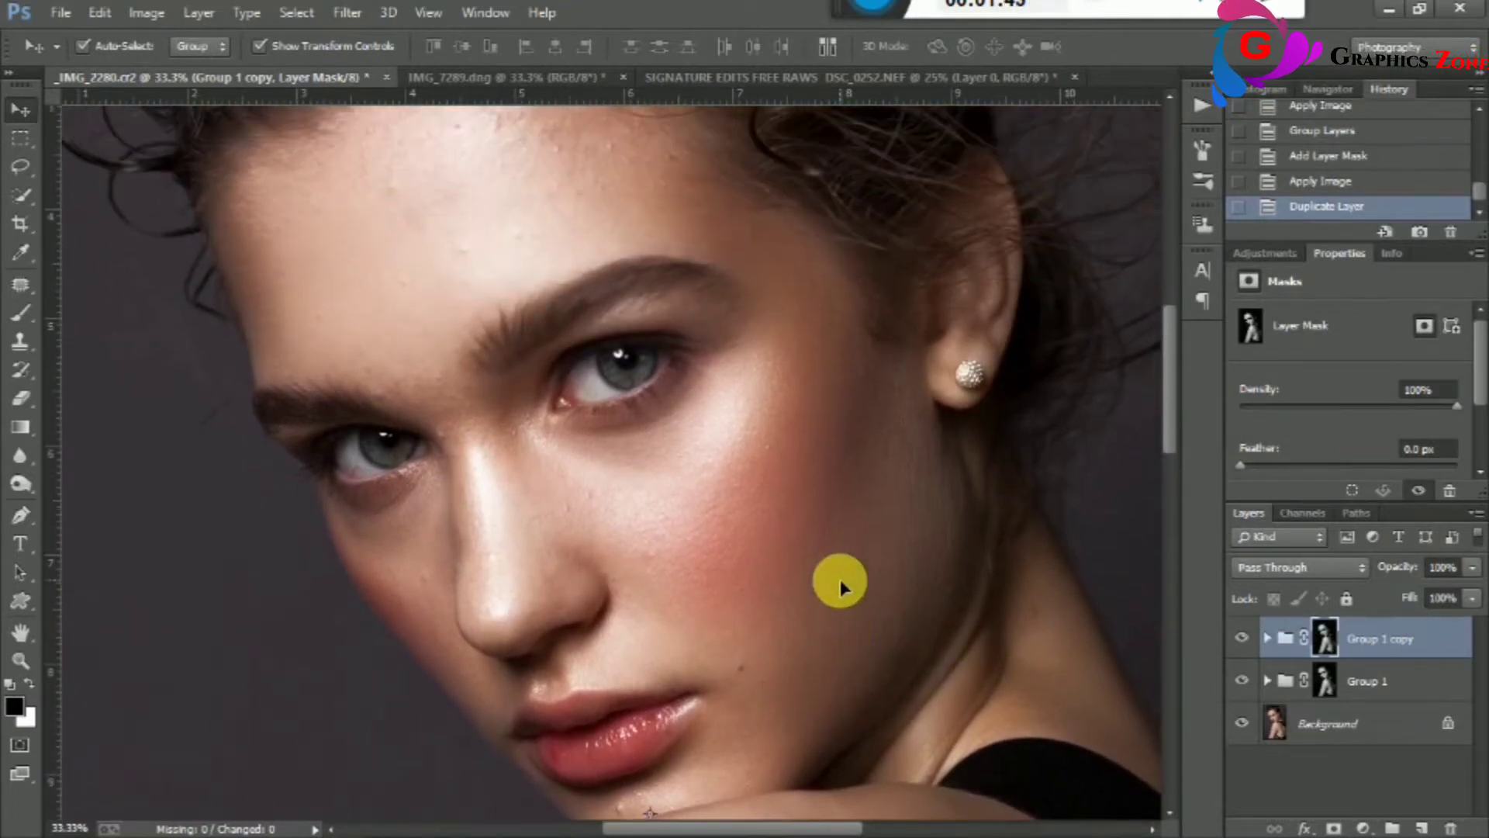
scroll(842, 586, up, 5)
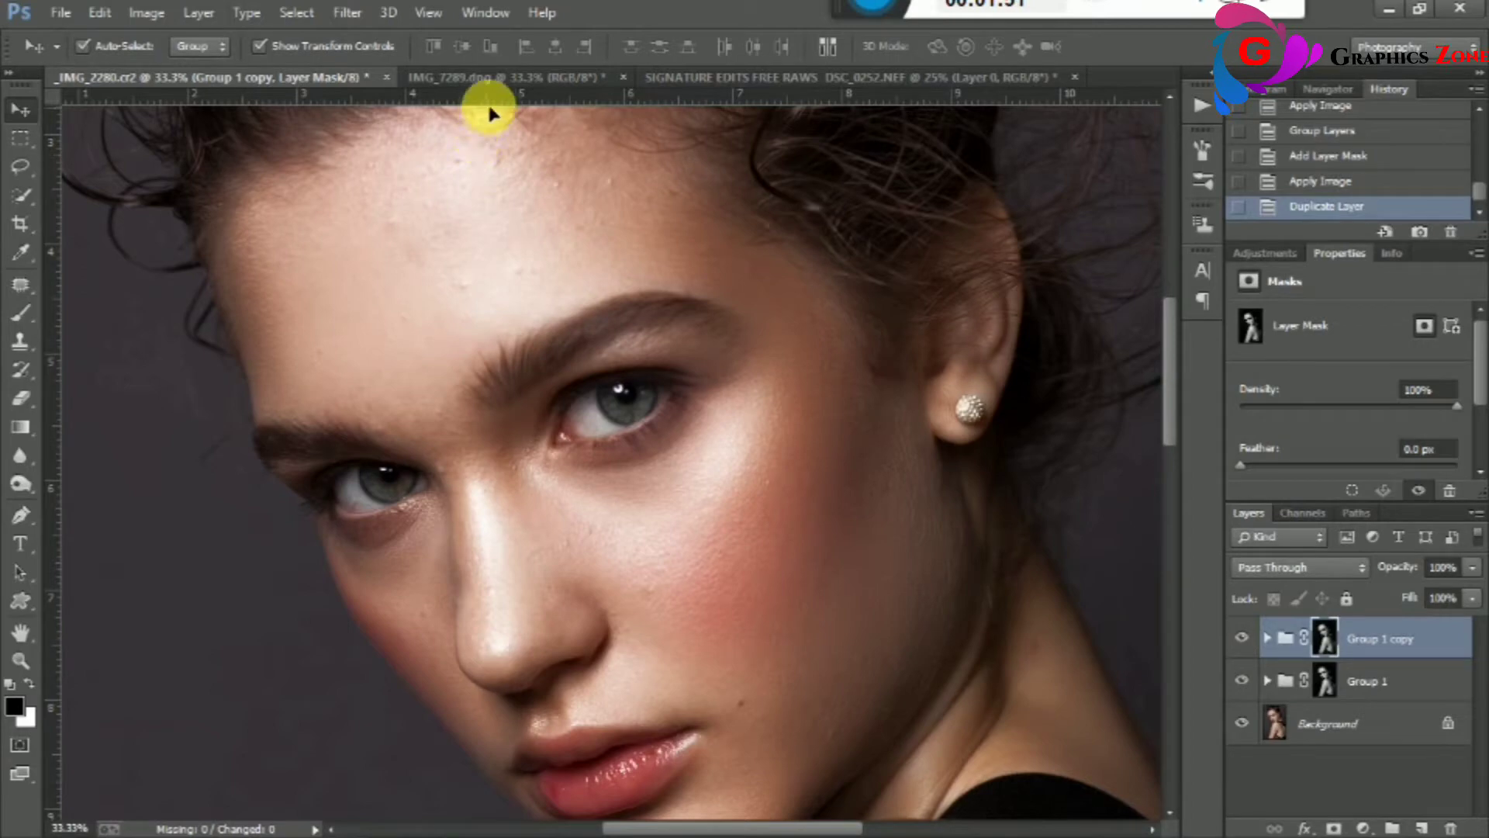
Switch to the IMG_7289.dng document and duplicate its Background layer twice.
click(510, 76)
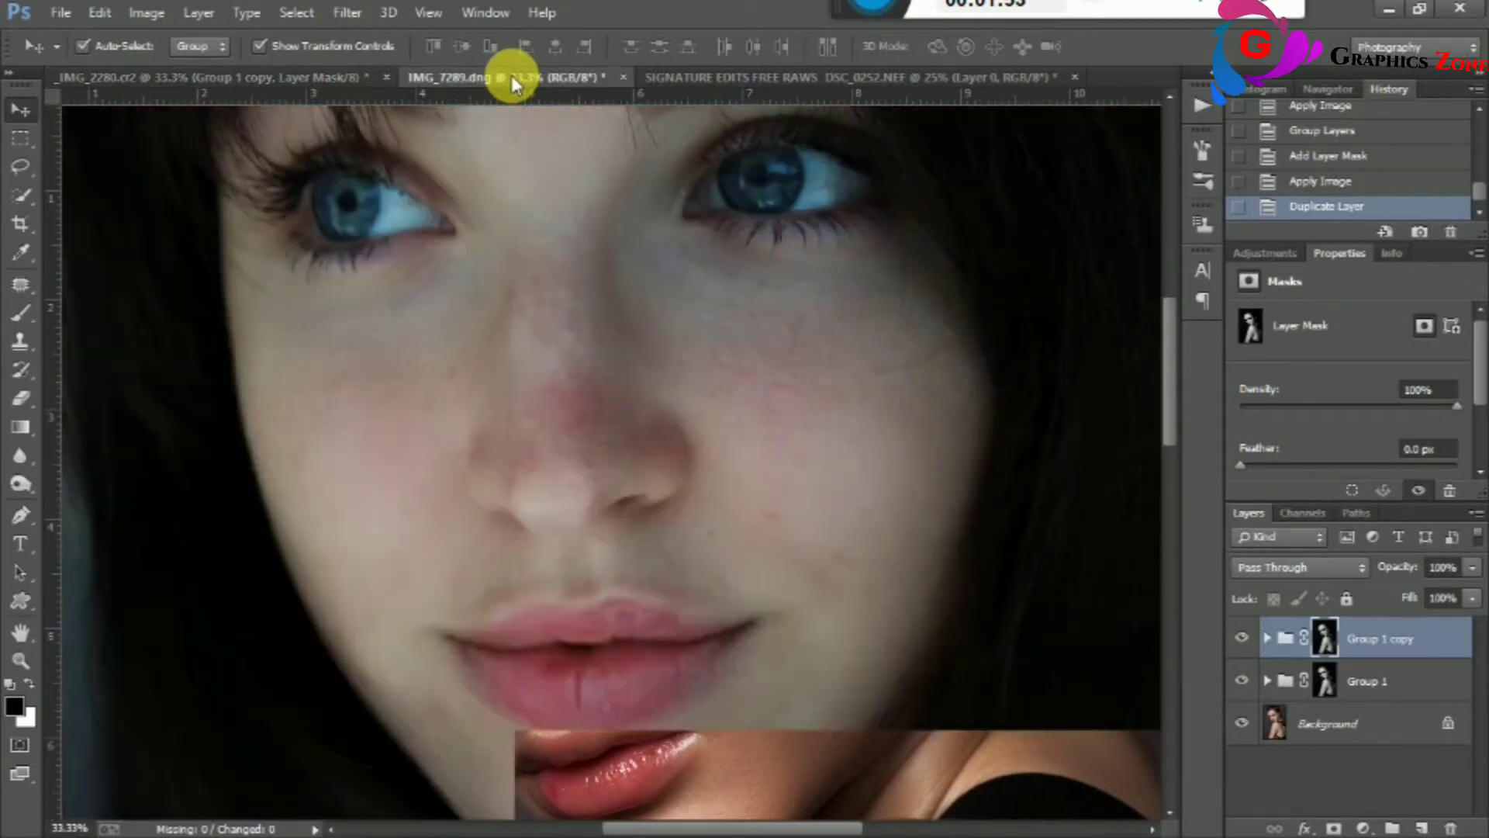
drag(1427, 824, 1422, 828)
drag(1354, 632, 1421, 828)
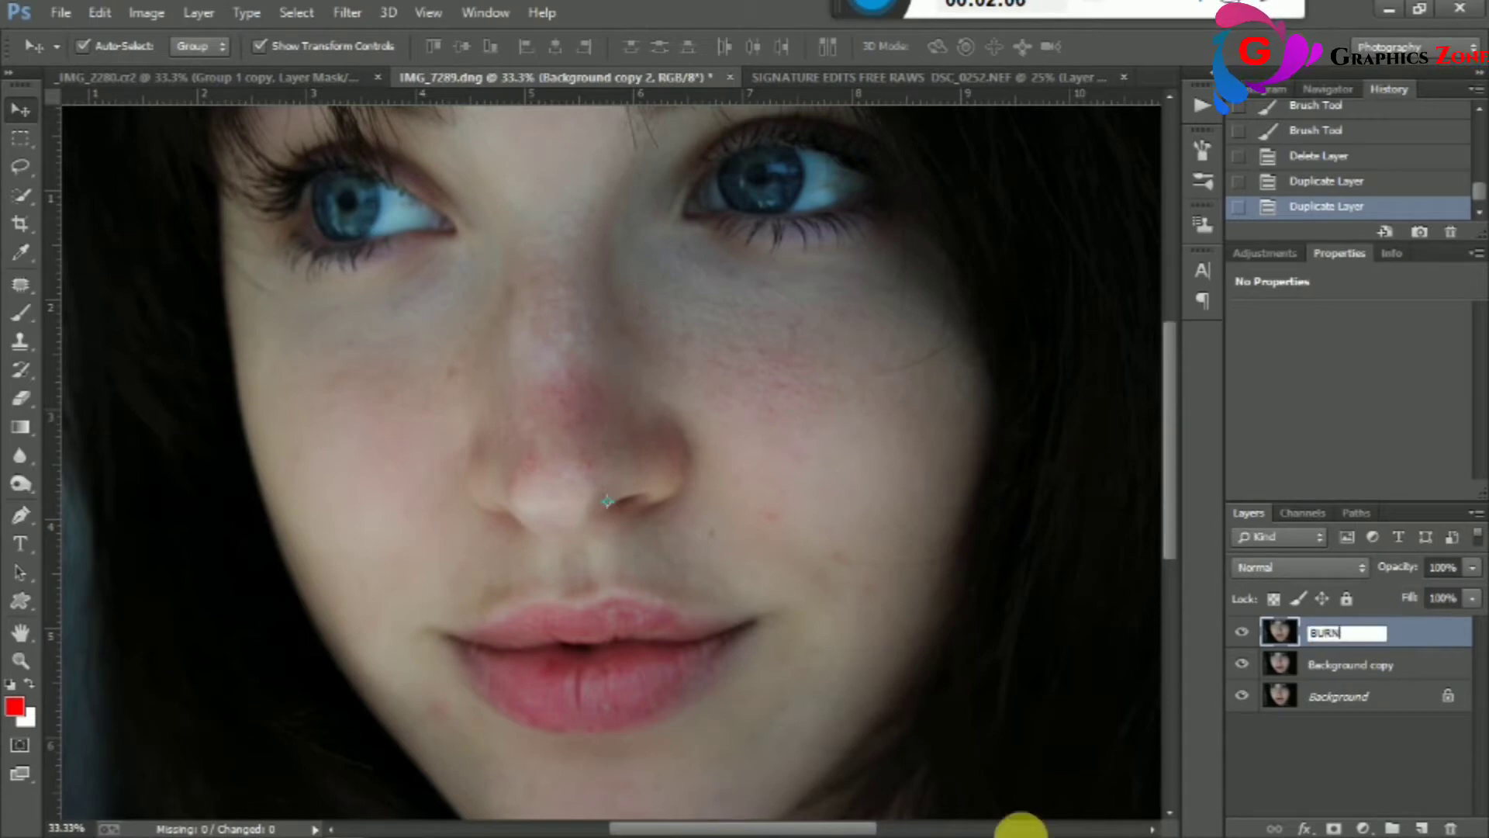
Name the upper Background copy BURN and the lower copy DODGE.
double_click(1369, 671)
text(D)
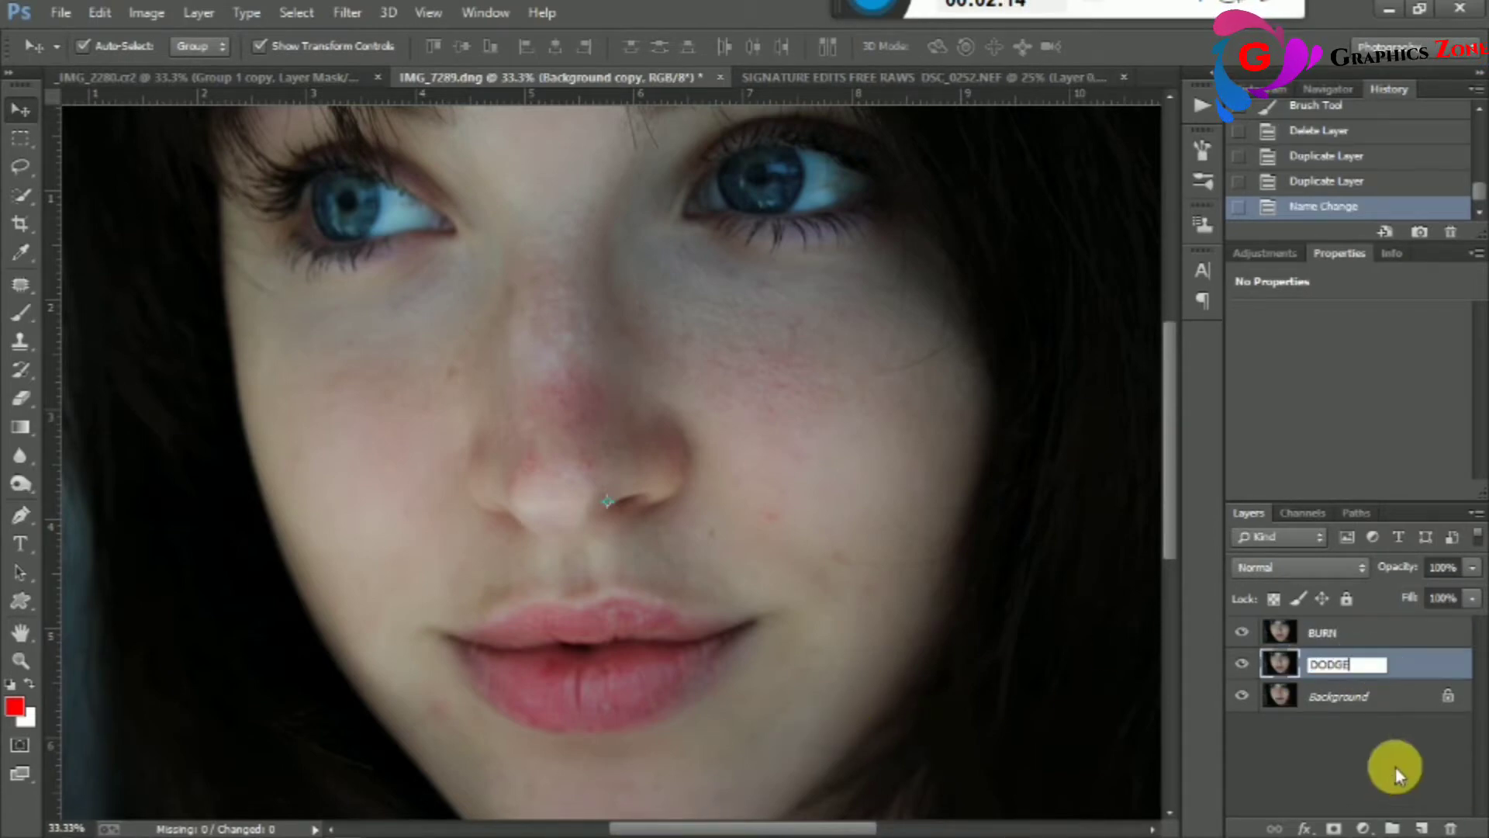
text(ODGE)
Set the DODGE layer's blending mode to Screen and the BURN layer's to Multiply.
click(1297, 567)
click(1311, 186)
click(1372, 632)
click(1297, 567)
click(1311, 81)
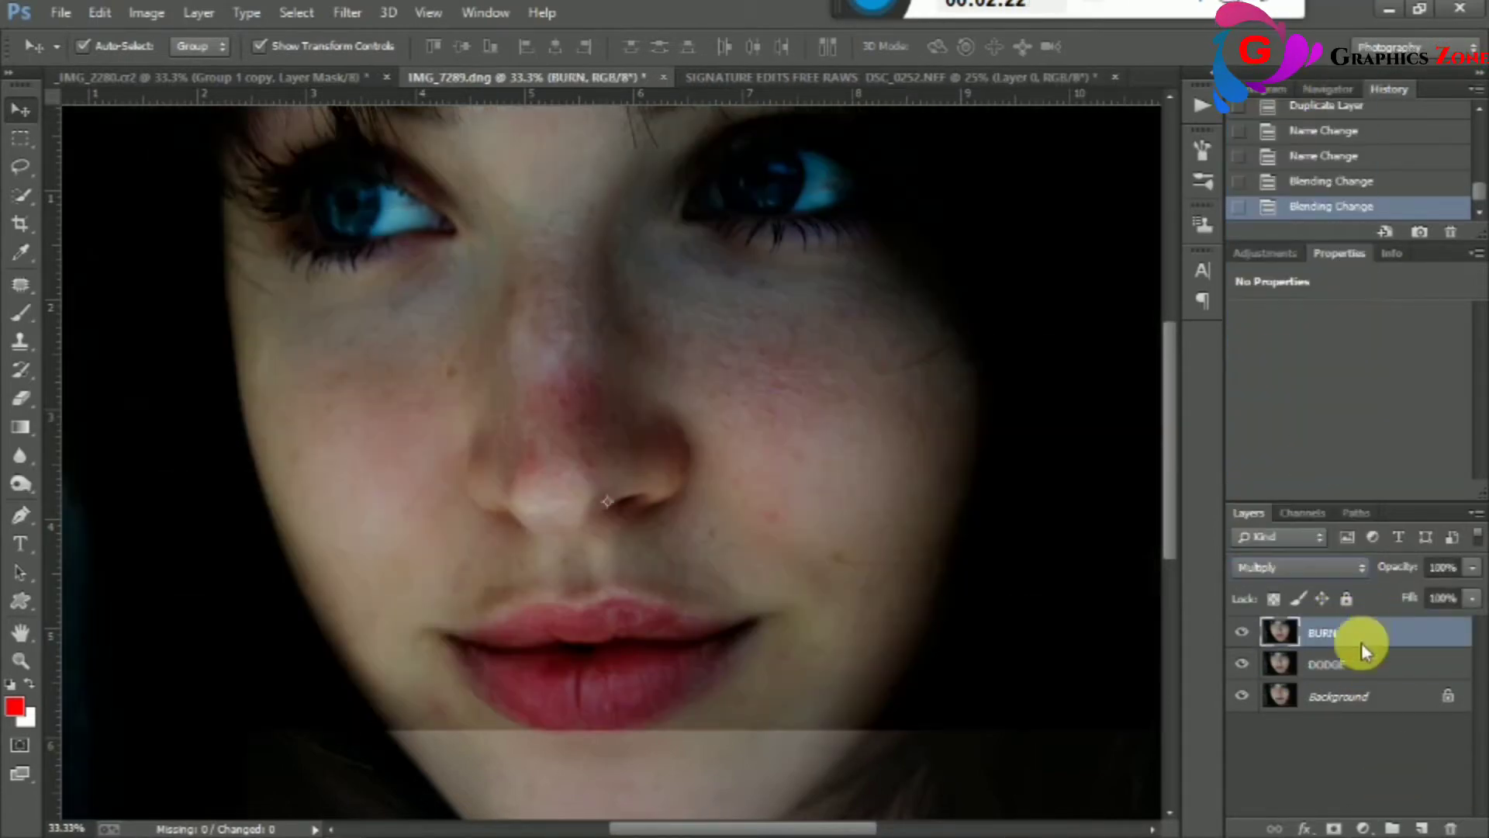
Add layer masks to the DODGE and BURN layers, and hide BURN with the DODGE mask selected.
click(1365, 661)
click(1334, 828)
click(1373, 632)
click(1334, 828)
click(1242, 632)
click(1331, 664)
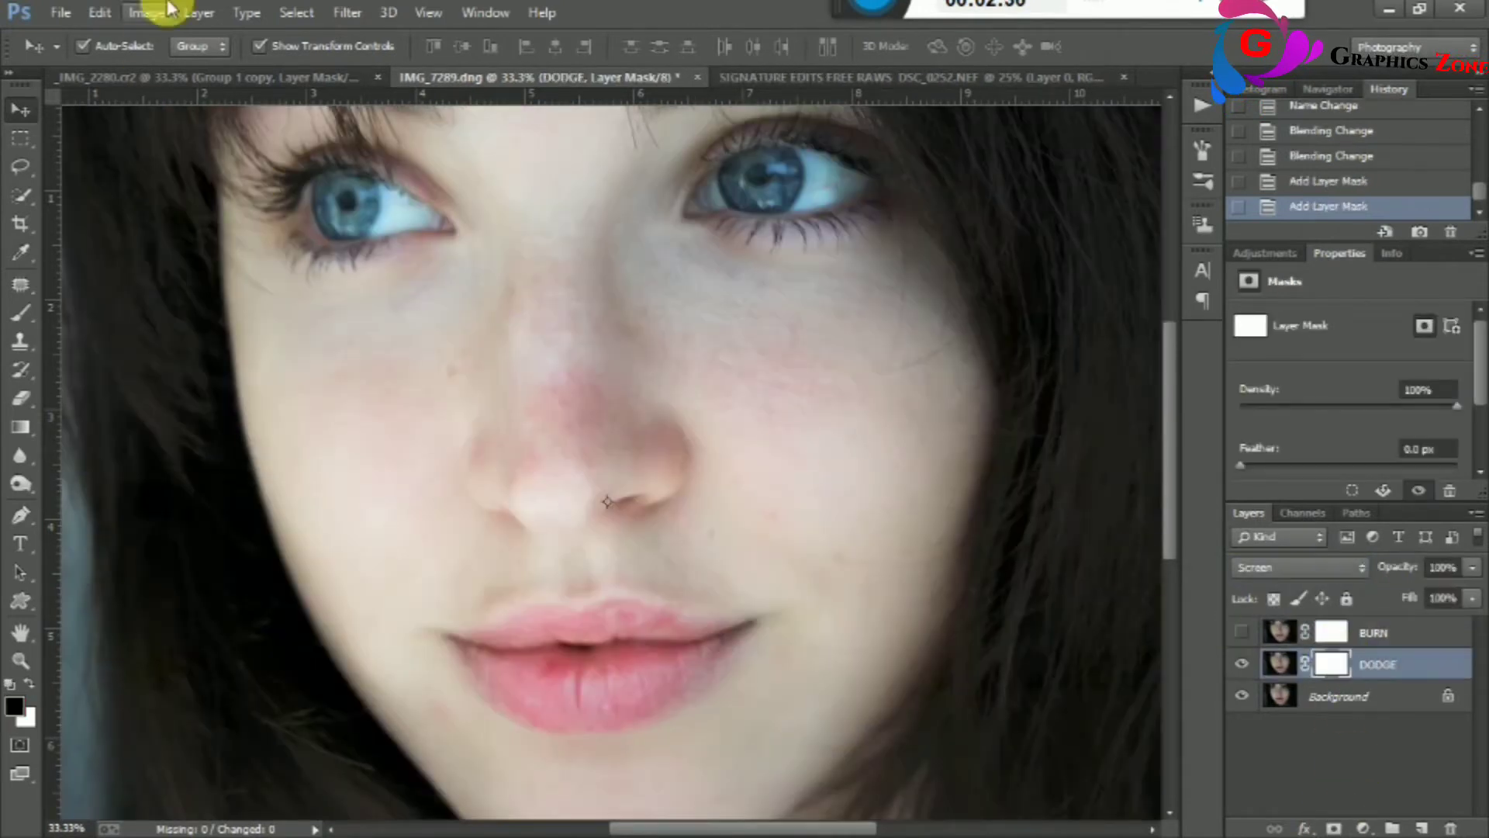
Run Apply Image on the DODGE mask with the Merged layer, RGB channel not inverted, Multiply blending and 100% opacity.
click(167, 13)
click(178, 345)
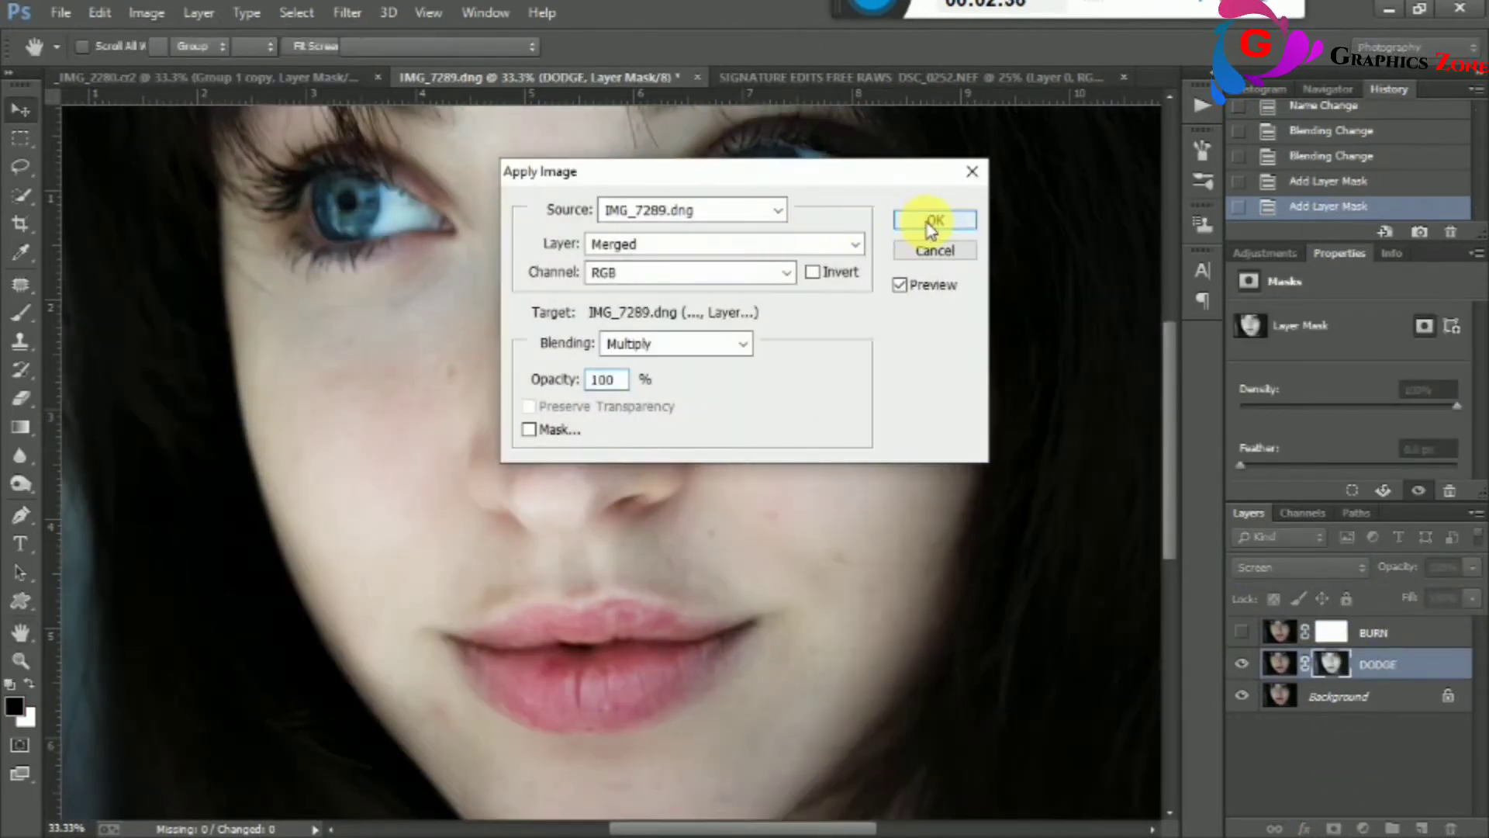
click(930, 222)
Show the BURN layer and run Apply Image on its mask with the Merged layer, inverted RGB channel, Multiply blending and 100% opacity.
click(1319, 632)
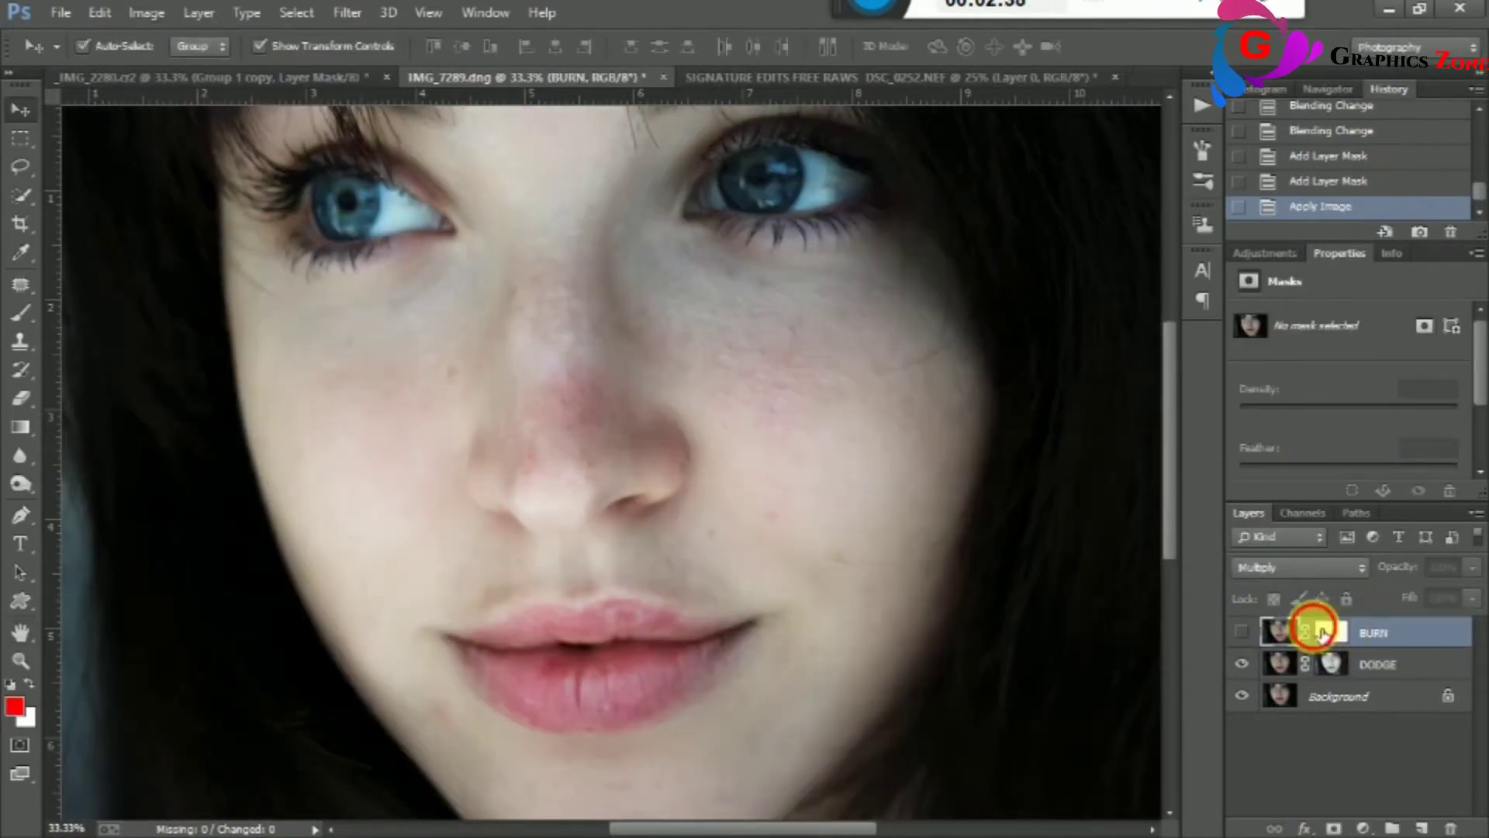
click(1241, 633)
click(146, 13)
click(194, 323)
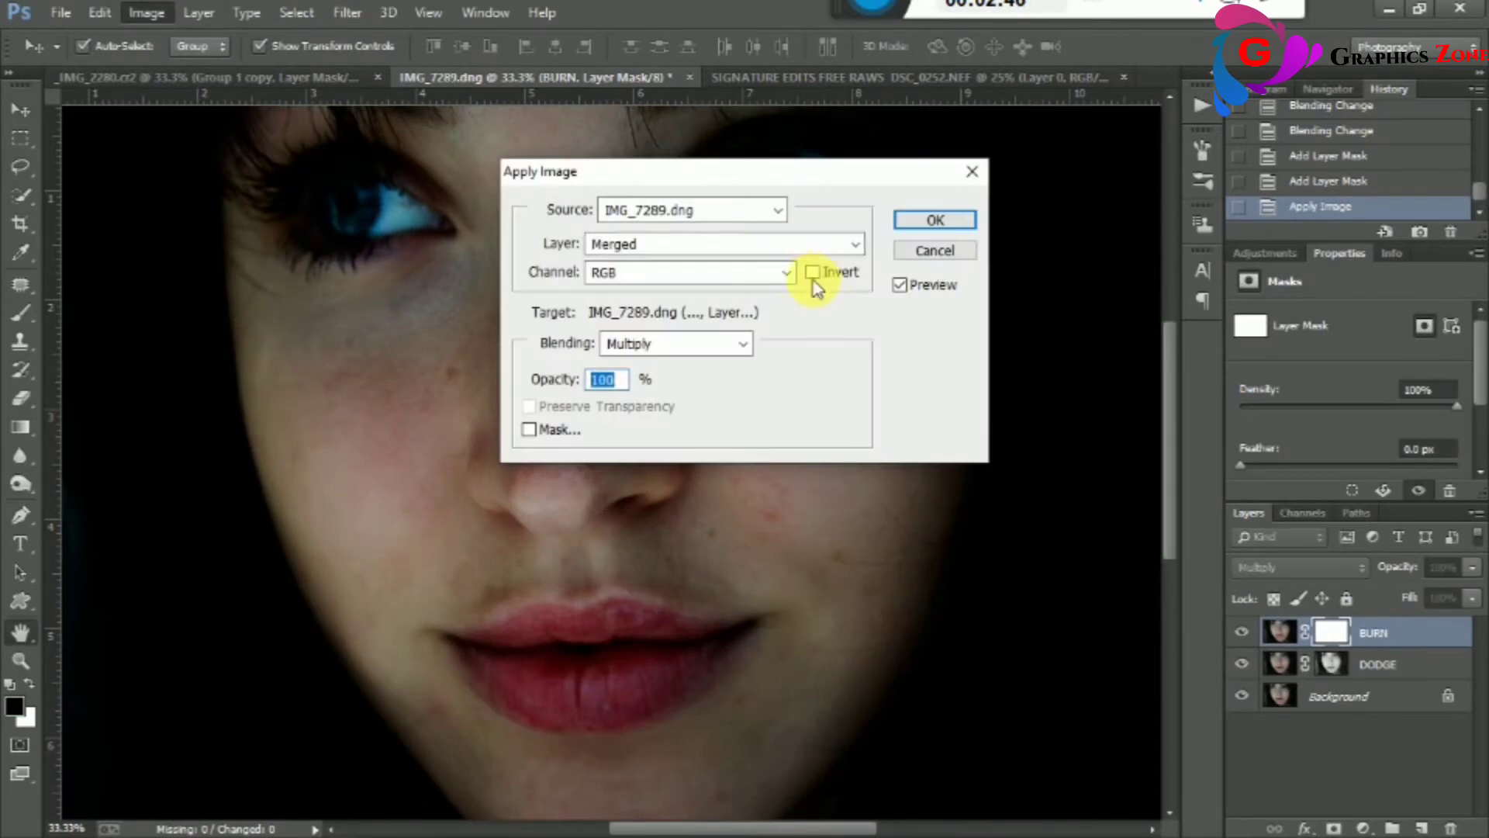
click(812, 273)
click(934, 220)
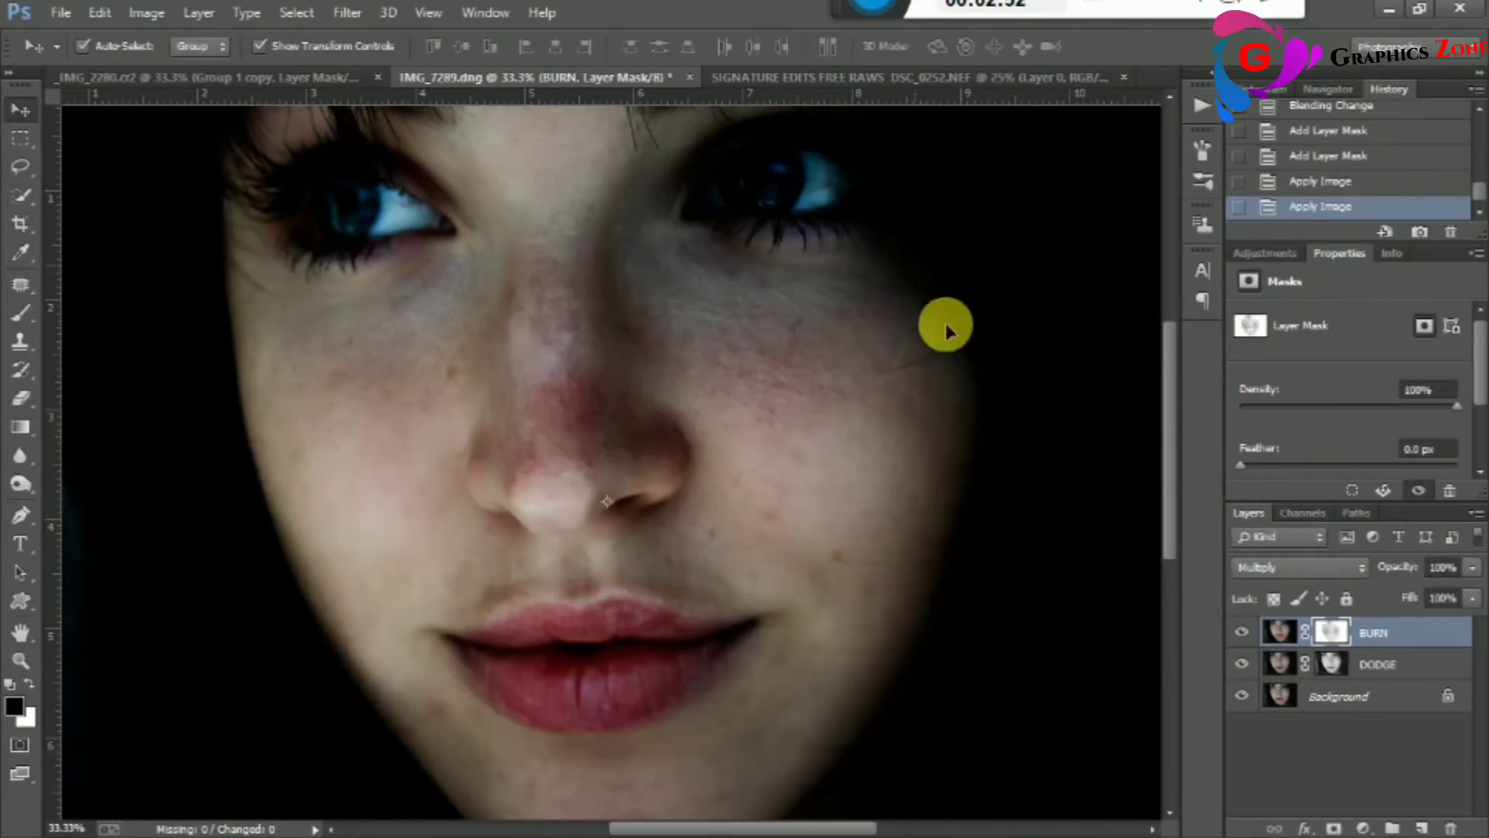
Group the DODGE and BURN layers and add a layer mask to the group.
shift+click(1410, 680)
key(ctrl+g)
click(1334, 828)
Run Apply Image on the group's mask with the RGB channel not inverted, and duplicate the masked group.
click(147, 12)
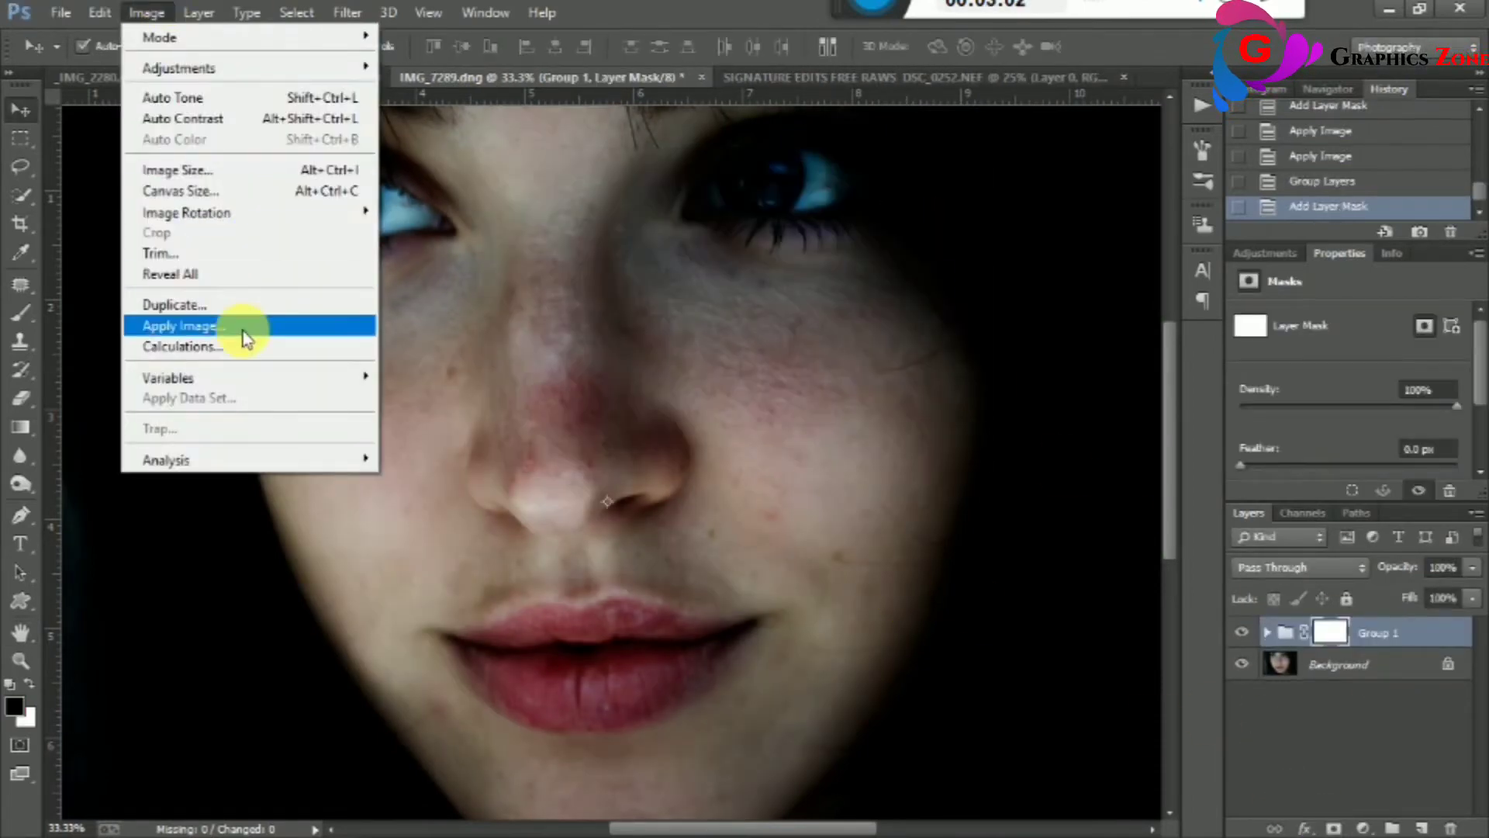
click(243, 325)
click(807, 268)
click(905, 226)
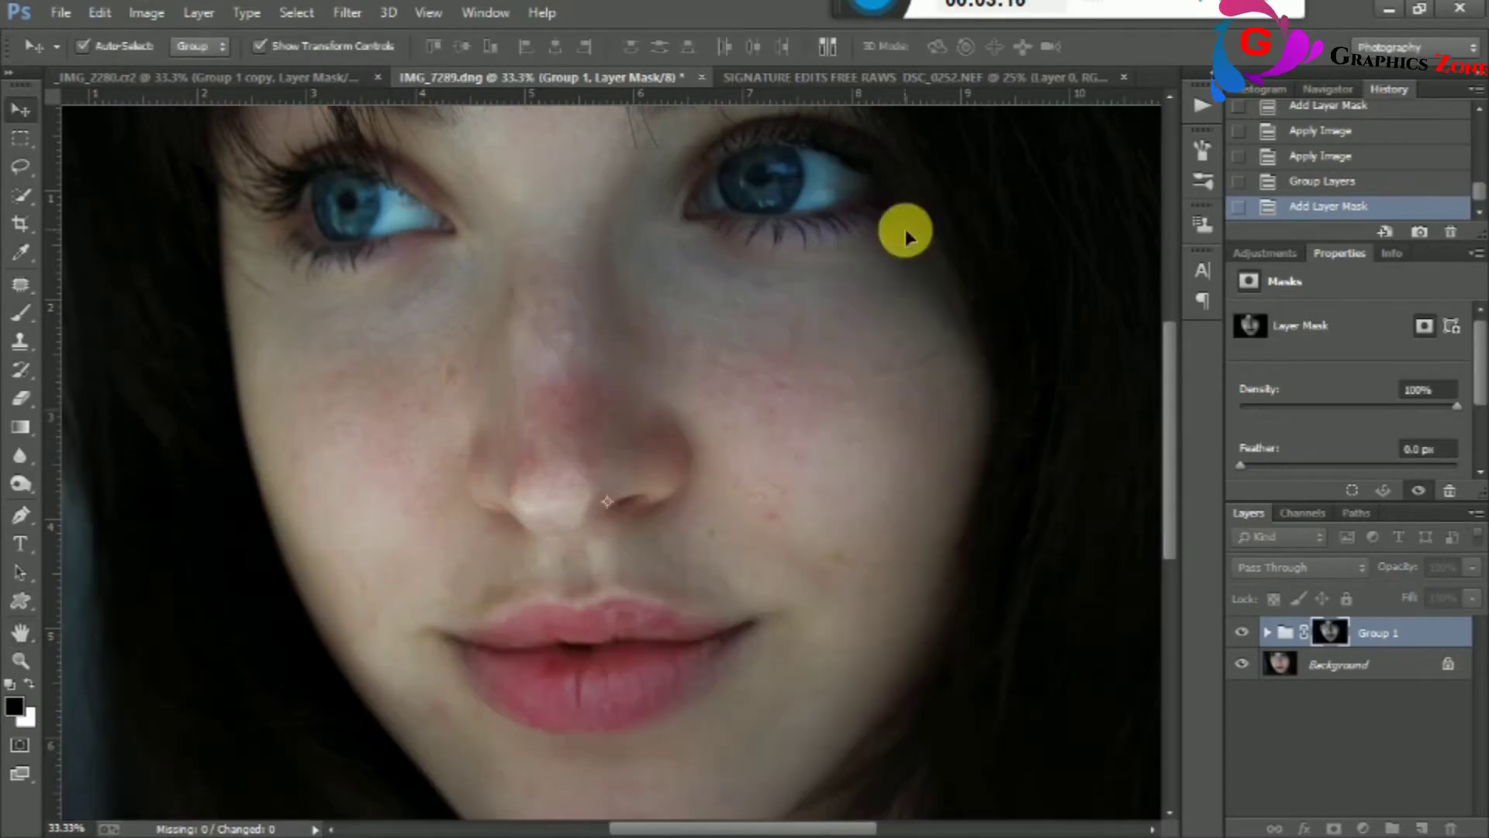
key(ctrl+j)
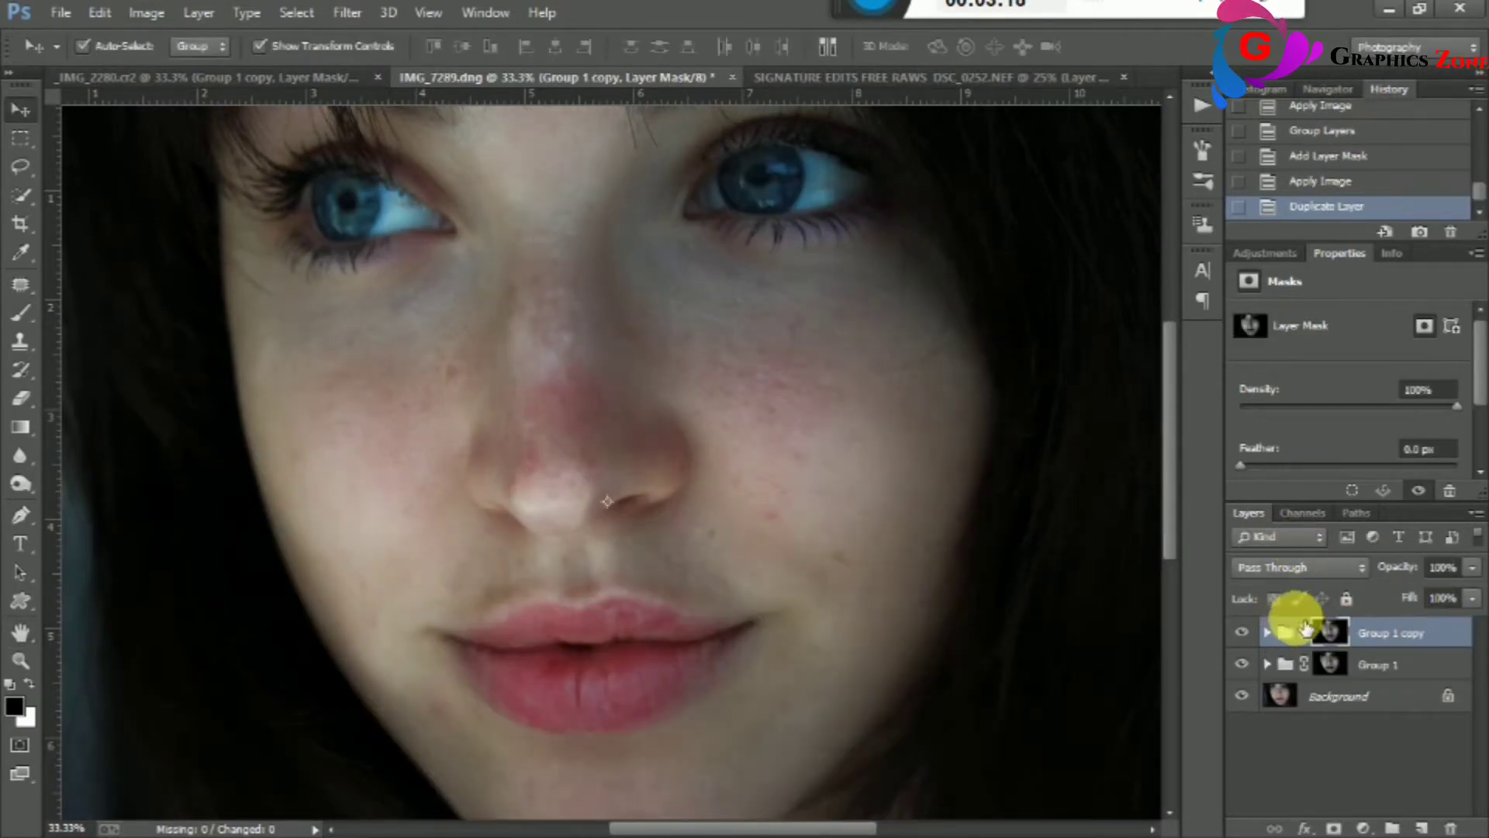
Paint black on the duplicated group's mask around the eyes and cheek edge with a 700 px brush, and reduce the brush to 500 px.
click(32, 314)
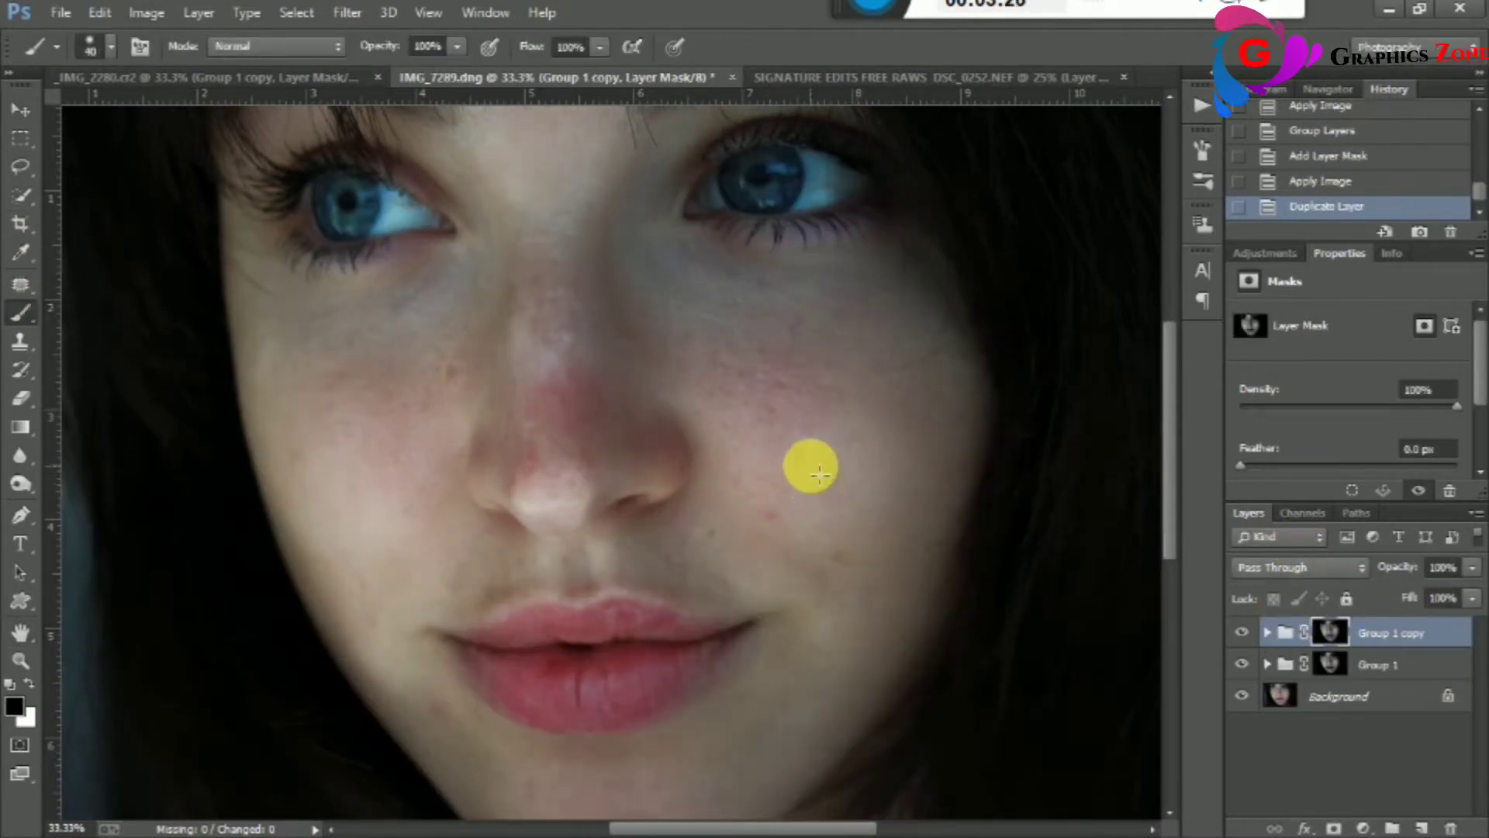
key(bracketright)
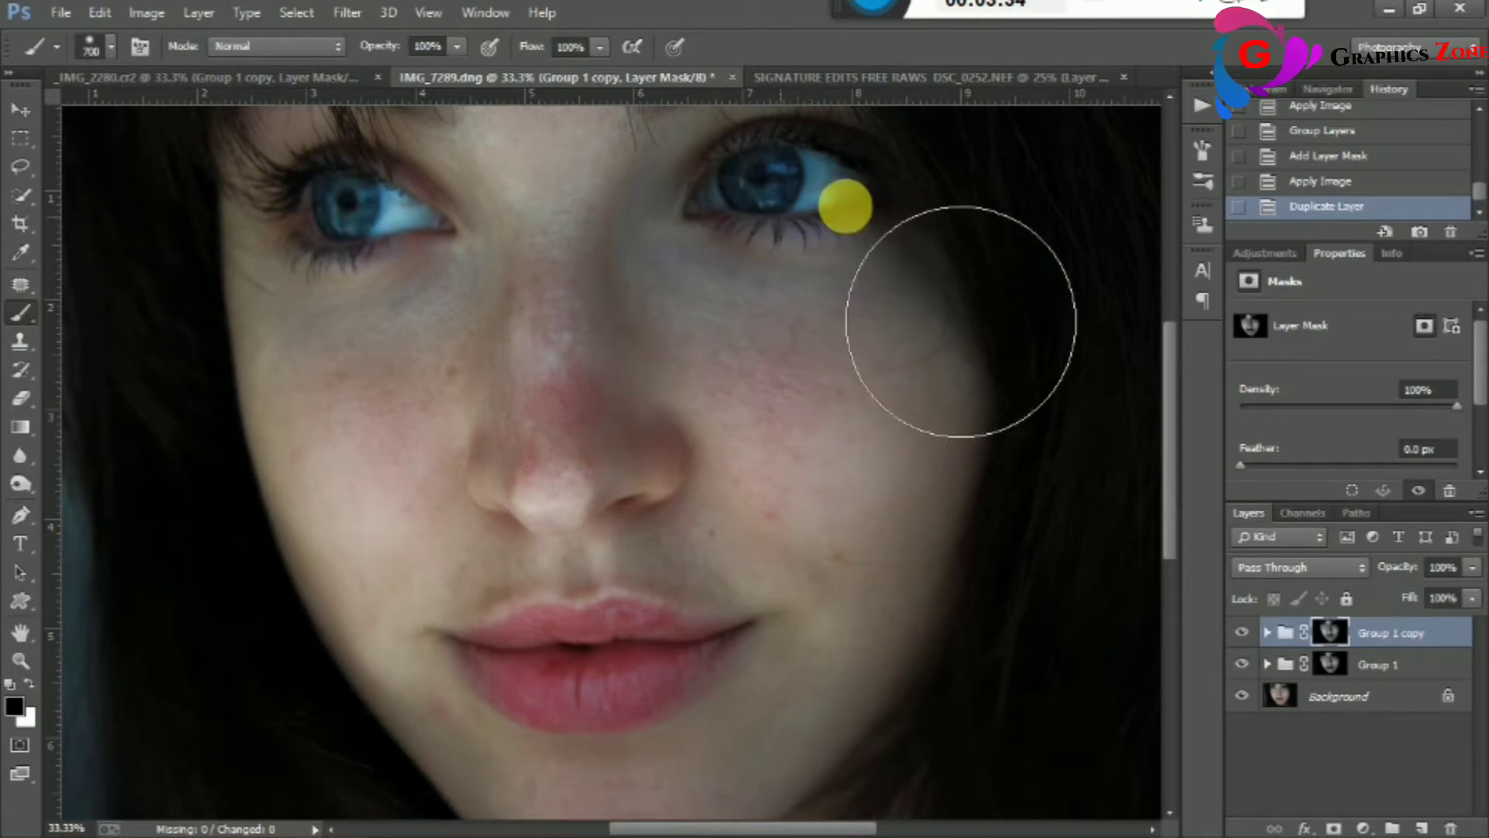
click(846, 206)
click(900, 218)
click(410, 300)
click(258, 403)
key(bracketleft)
key(bracketleft)
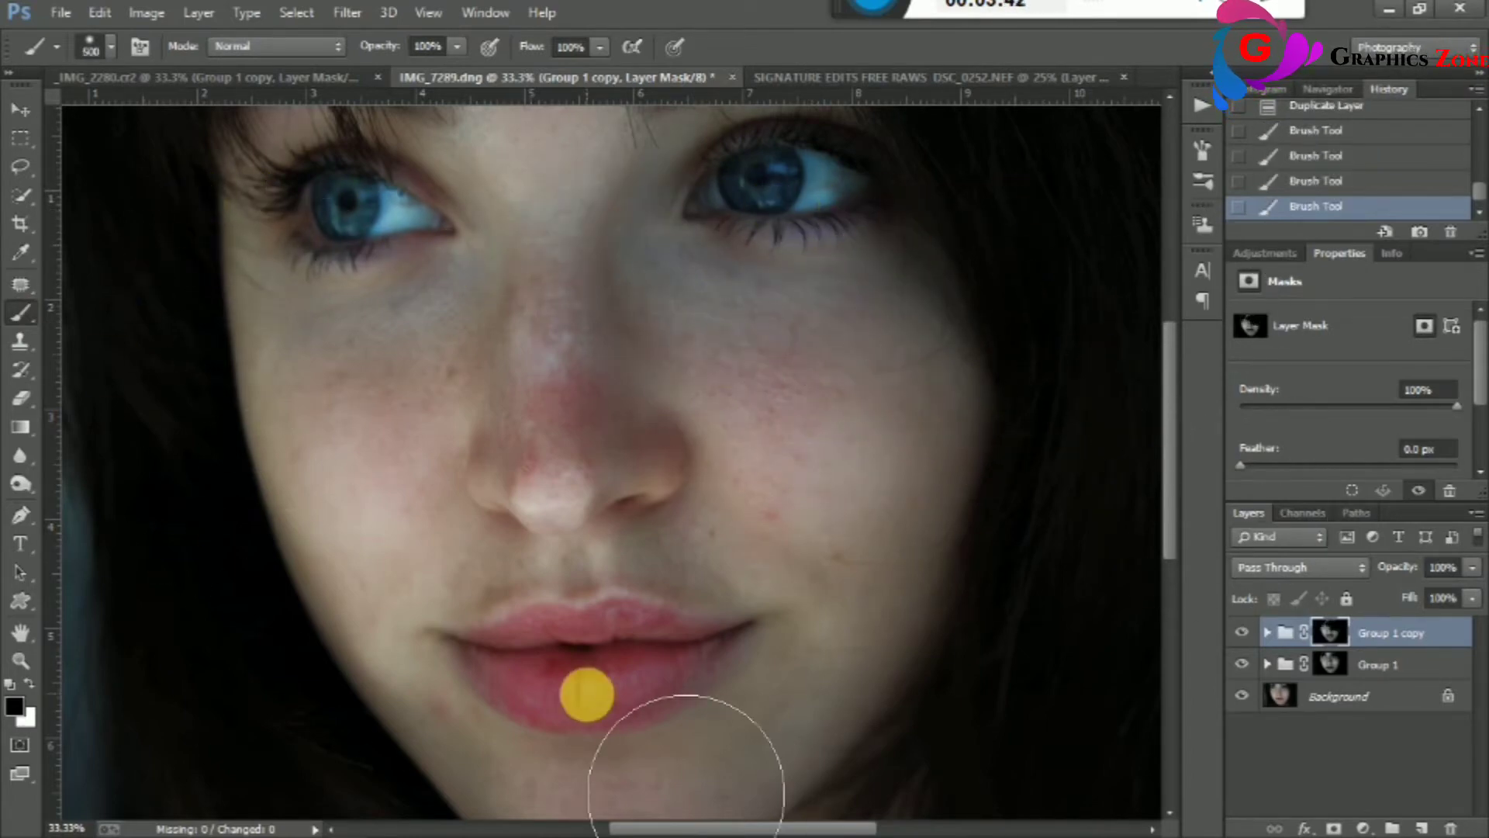
Switch to the SIGNATURE EDITS FREE RAWS_DSC_0252.NEF document and duplicate Layer 0 twice.
click(850, 82)
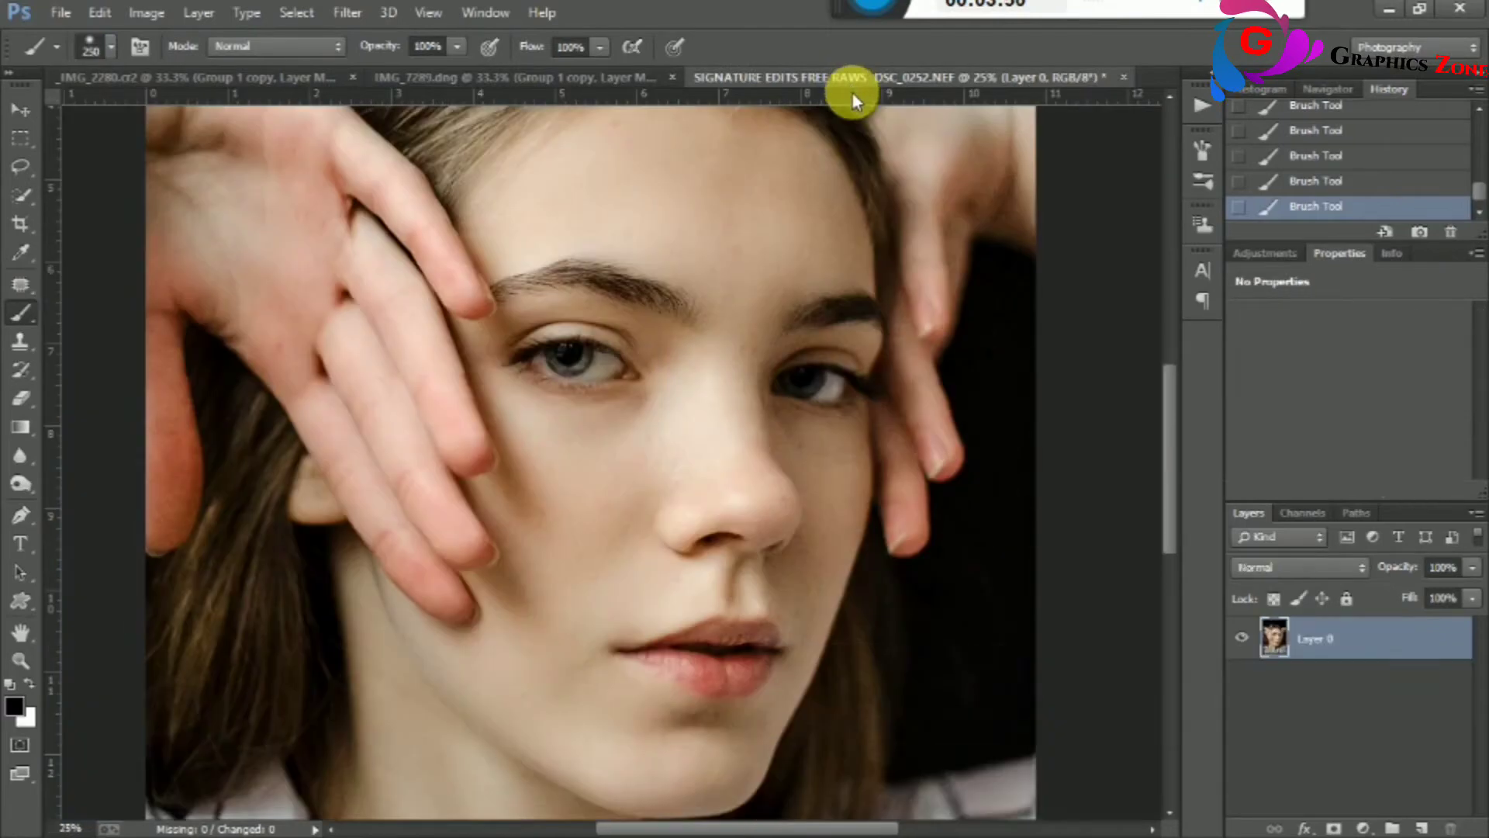
mouse_move(1408, 640)
mouse_down()
mouse_move(1445, 802)
mouse_move(1421, 827)
mouse_up()
mouse_move(1392, 644)
mouse_down()
mouse_move(1418, 710)
mouse_move(1422, 827)
mouse_up()
Name the upper Layer 0 copy burn and the lower copy dodge.
click(1362, 641)
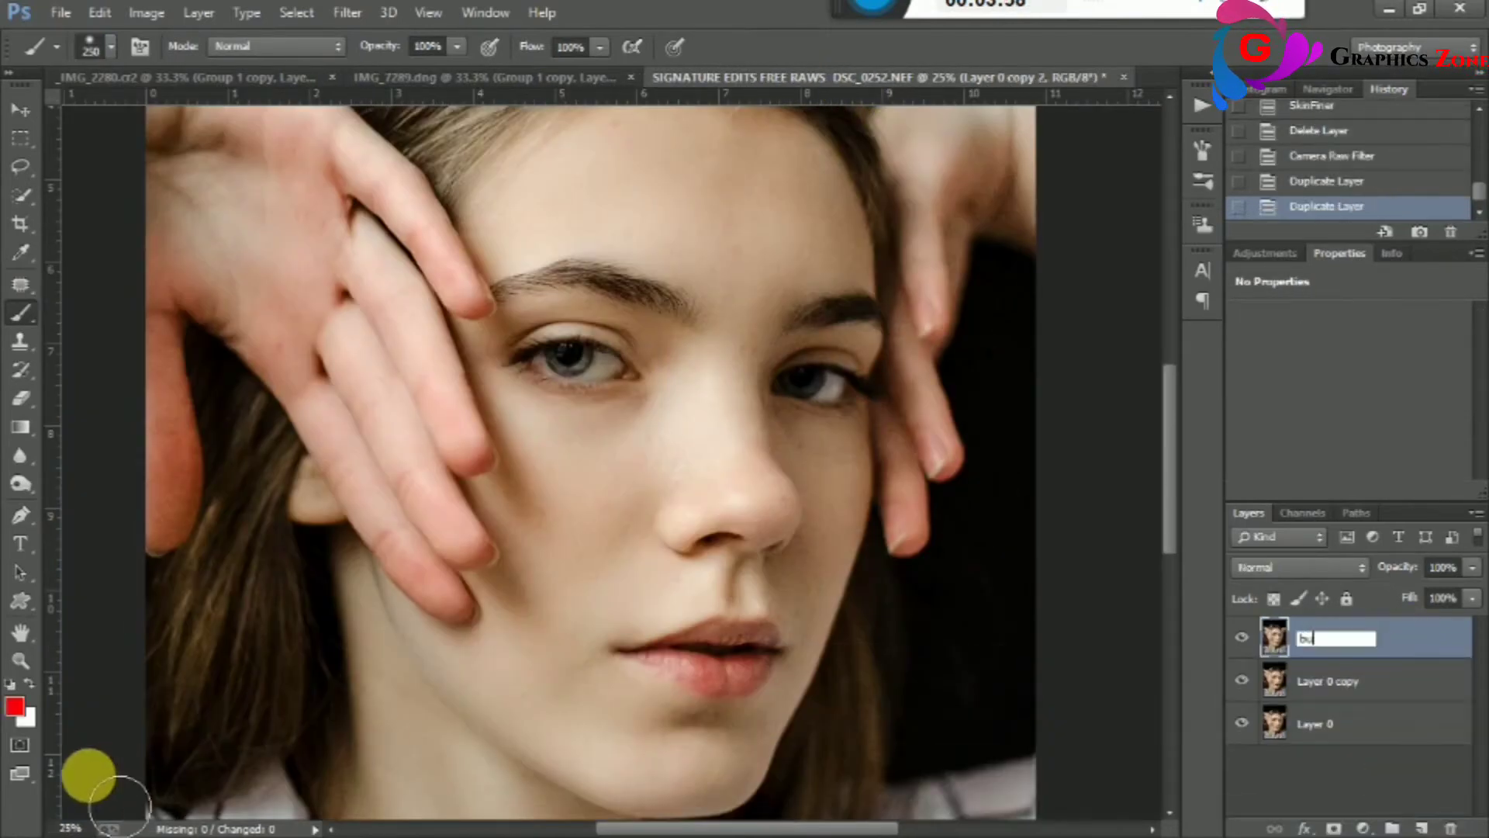
double_click(1326, 691)
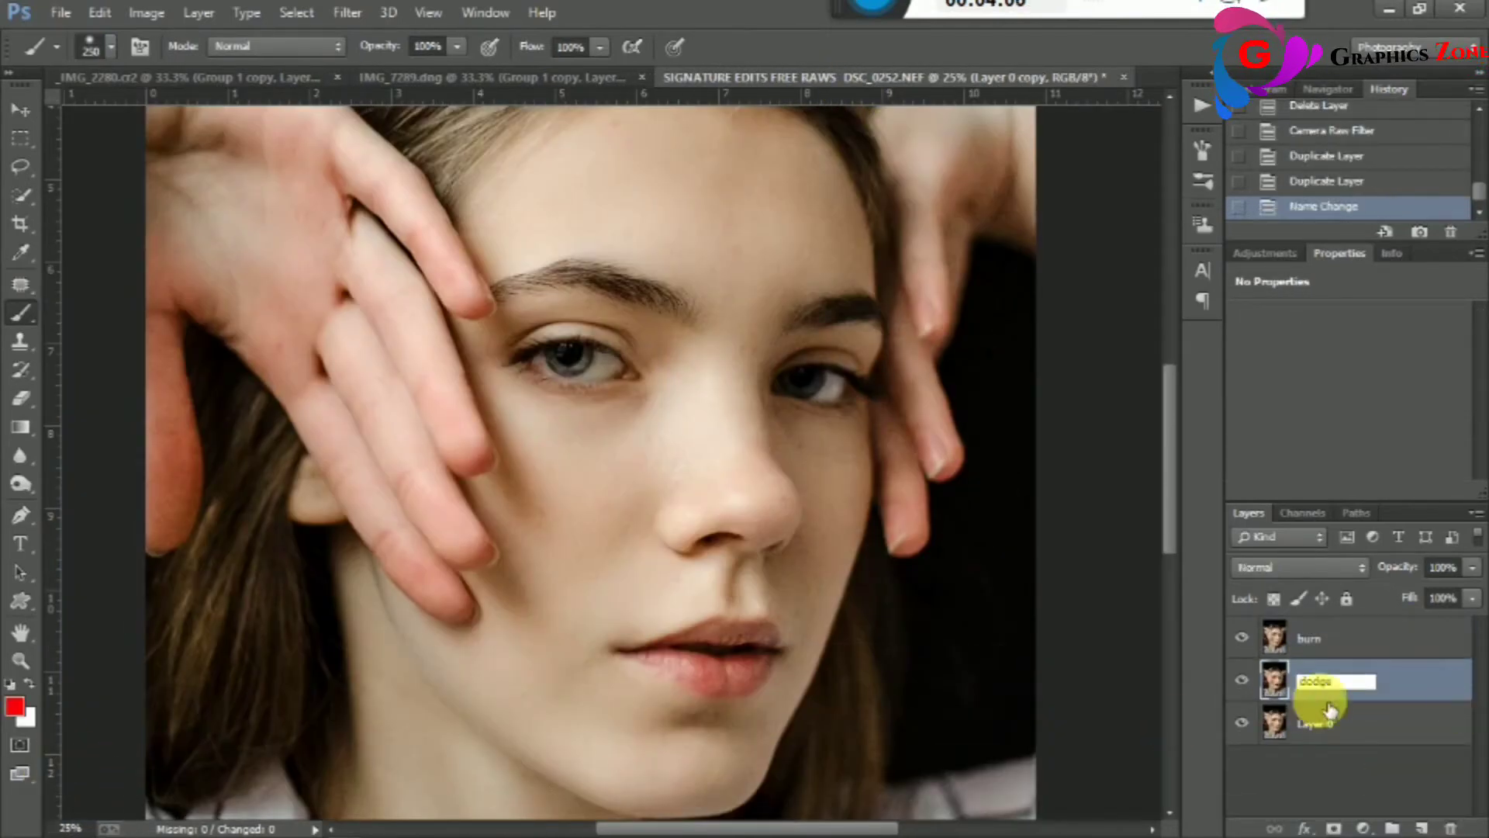
click(1411, 681)
Set the dodge layer's blending mode to Screen and the burn layer's to Multiply.
click(1313, 567)
click(1252, 184)
click(1327, 638)
click(1315, 567)
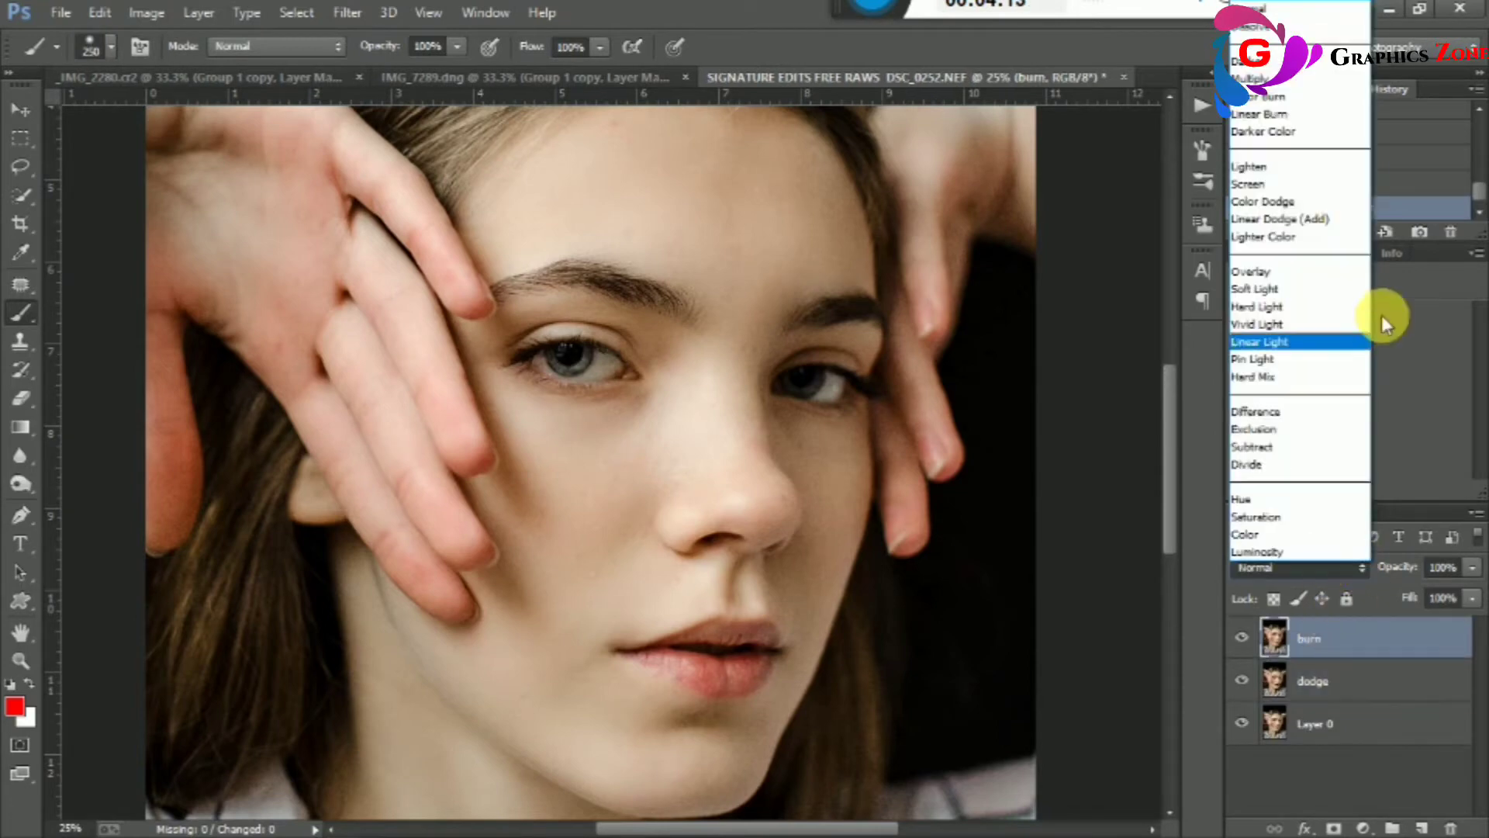
click(1303, 341)
Add a layer mask to the dodge layer and run Apply Image on it with the burn layer hidden.
click(1362, 681)
click(1333, 829)
click(1242, 638)
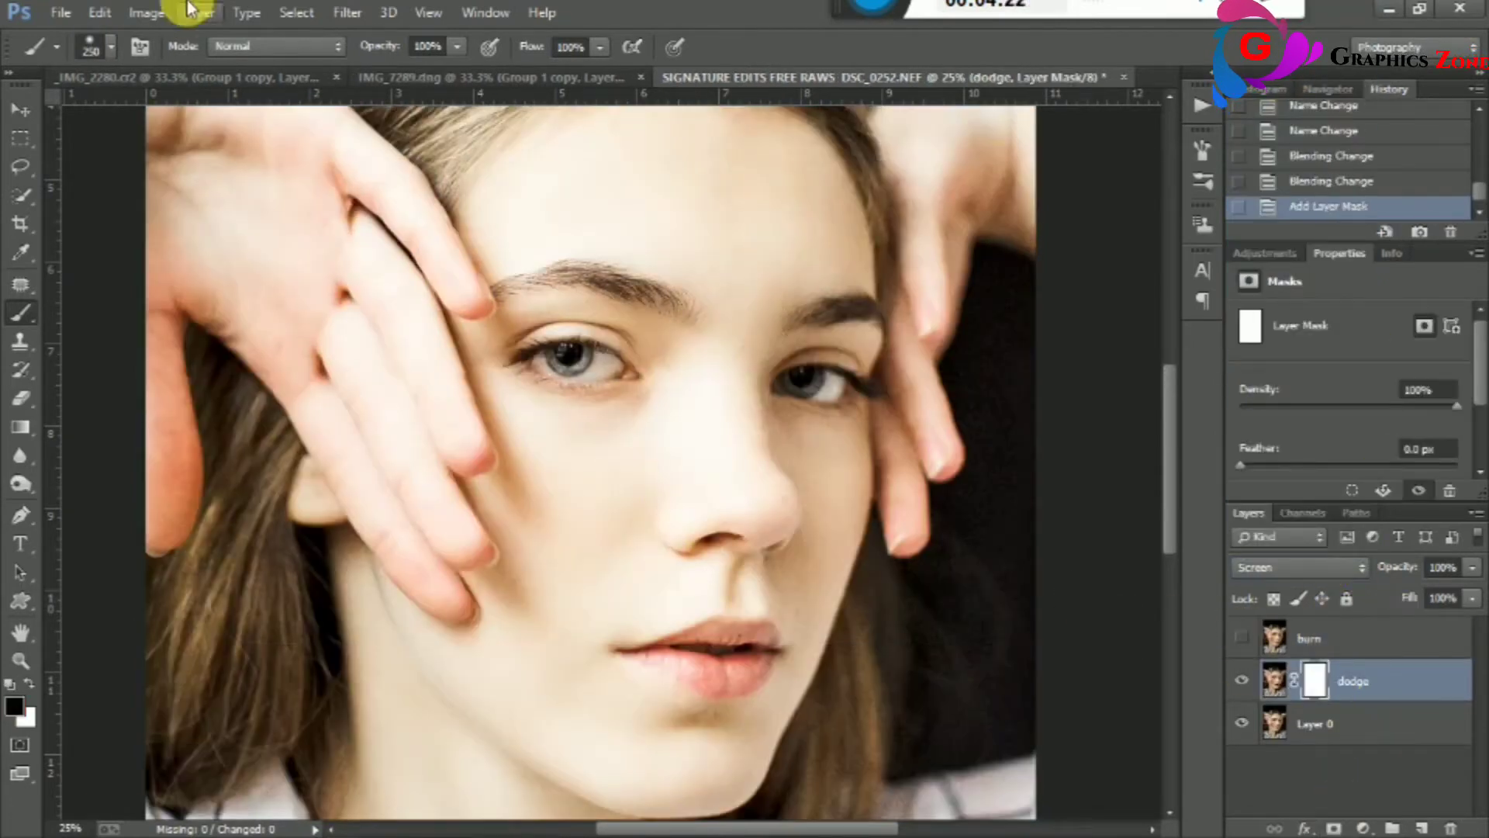
click(159, 12)
click(225, 324)
click(928, 222)
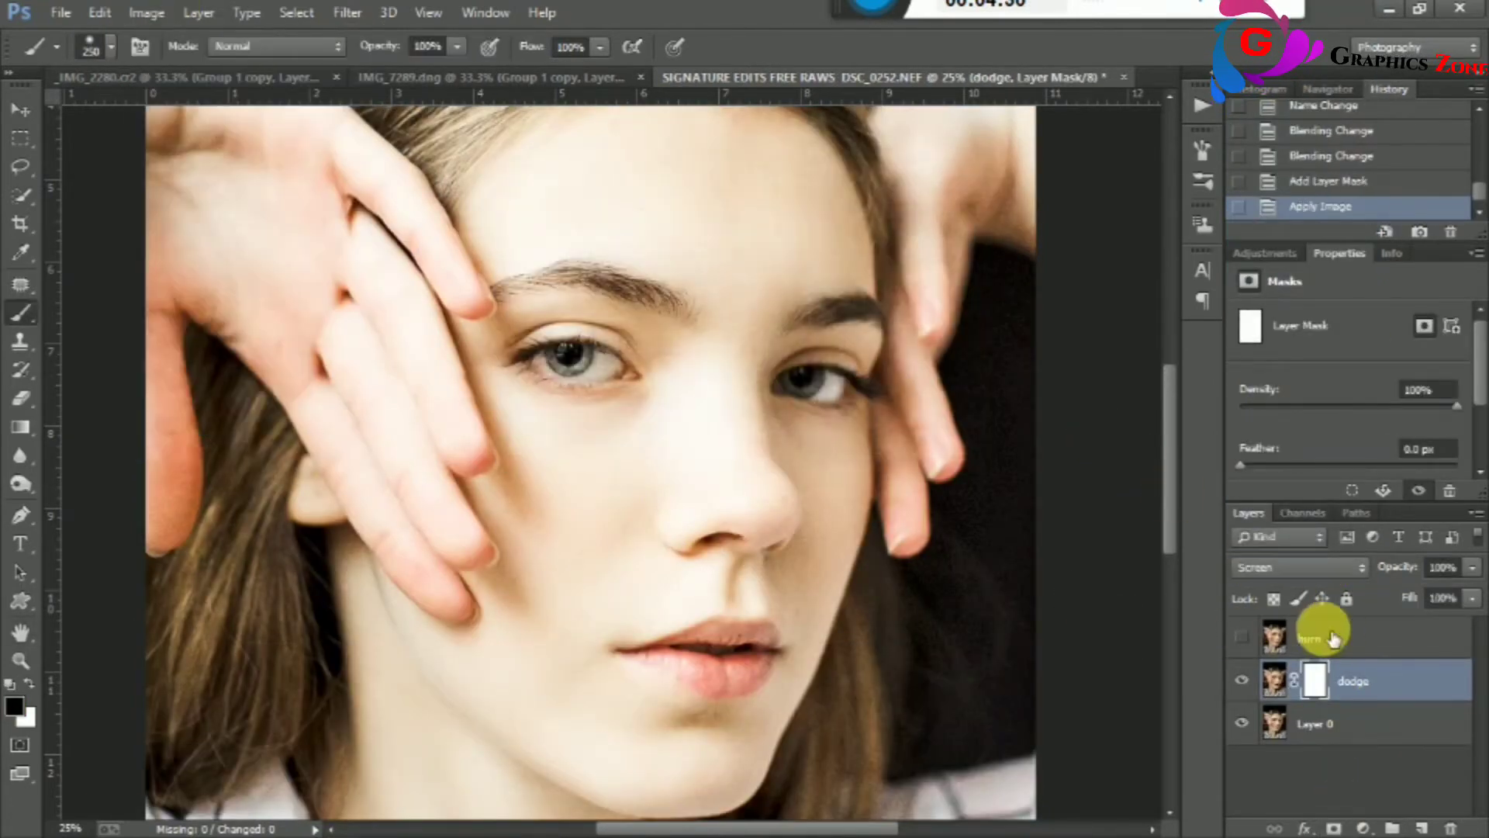
Mask the visible burn layer and run Apply Image on its mask with Merged, inverted RGB, Multiply blending and 100% opacity.
click(1329, 638)
click(1333, 828)
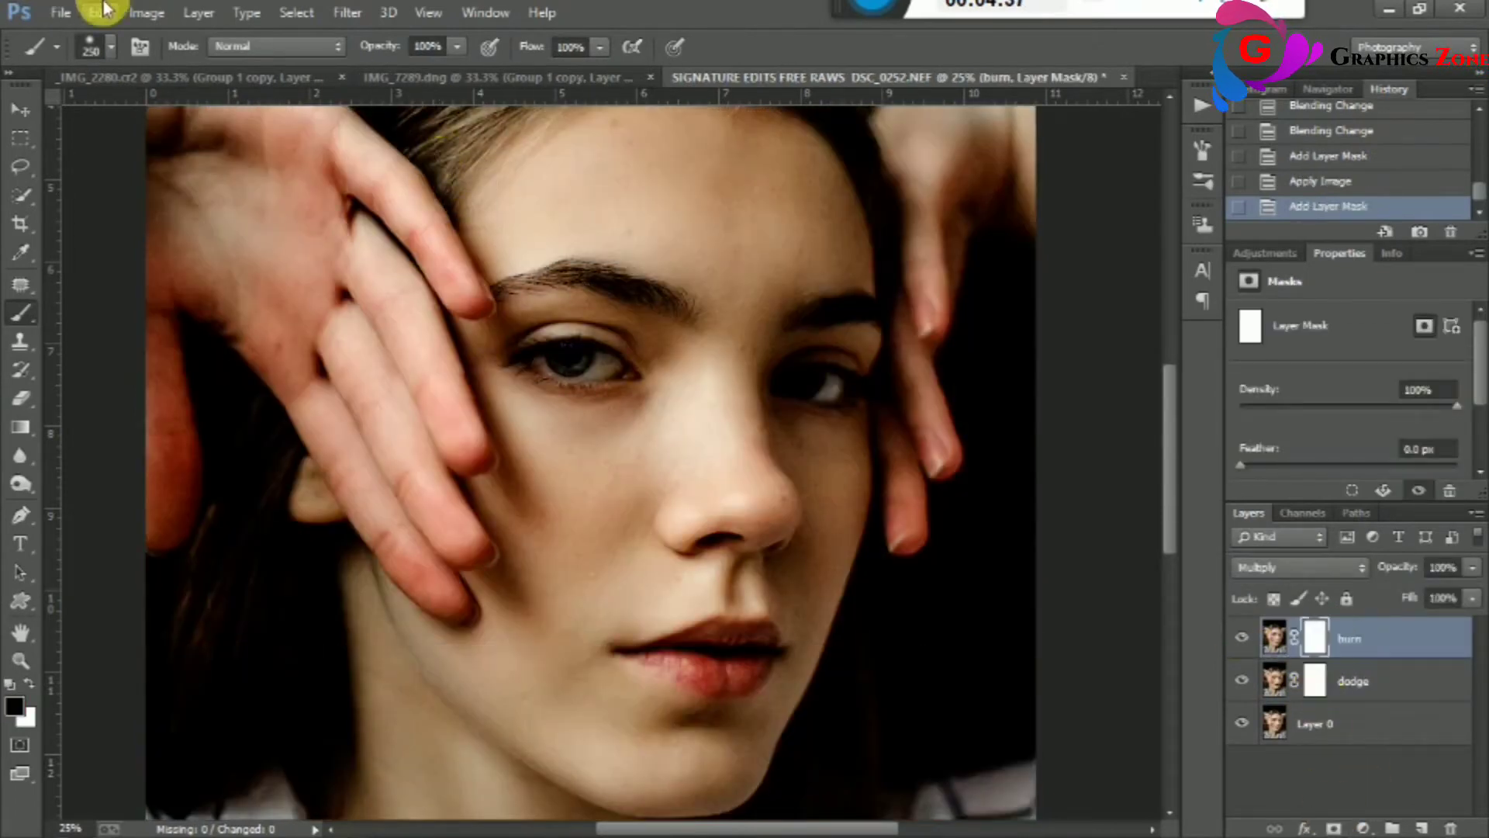
click(146, 13)
click(292, 324)
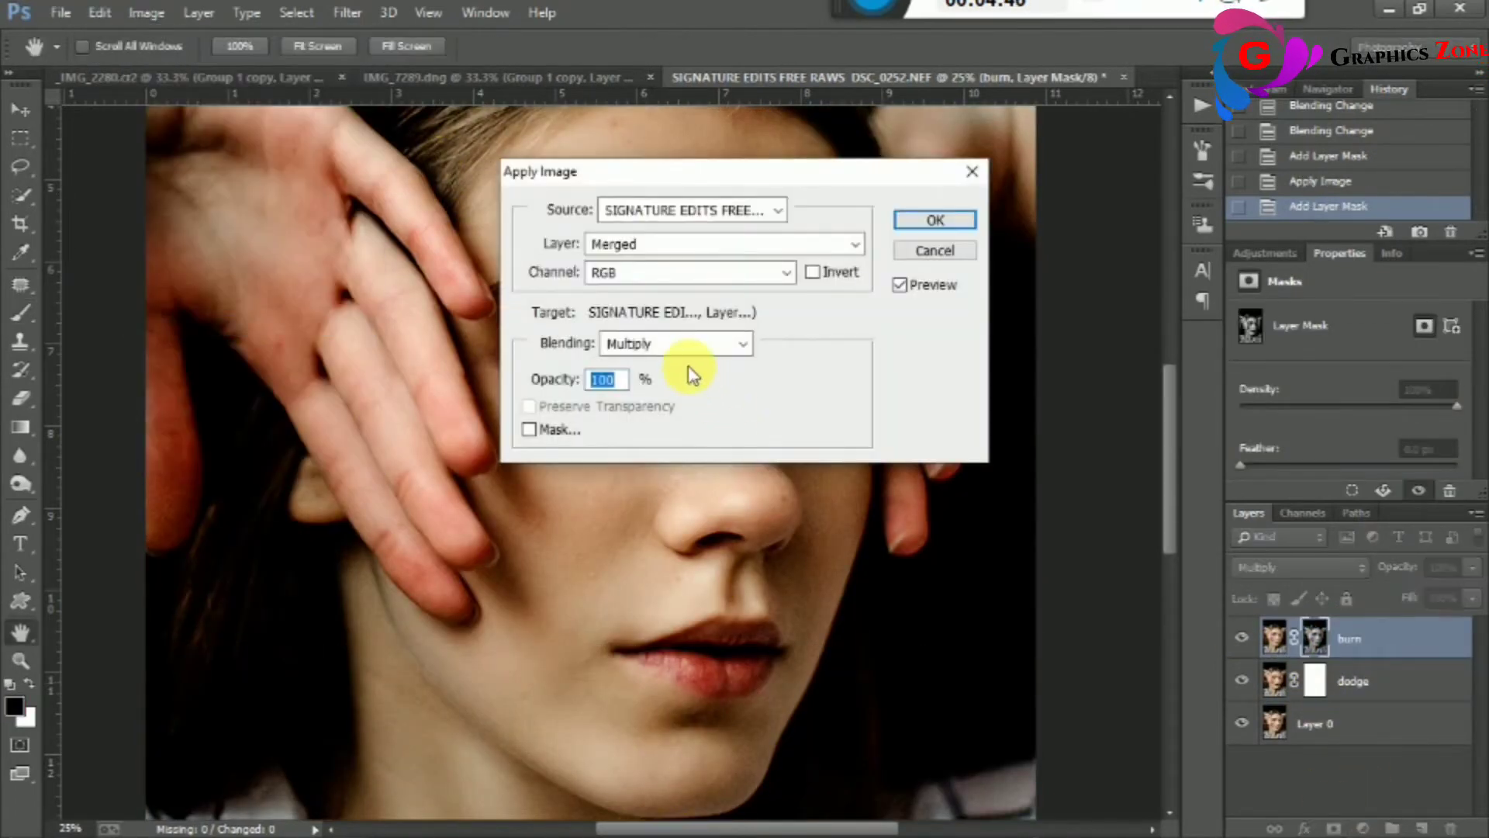
click(812, 271)
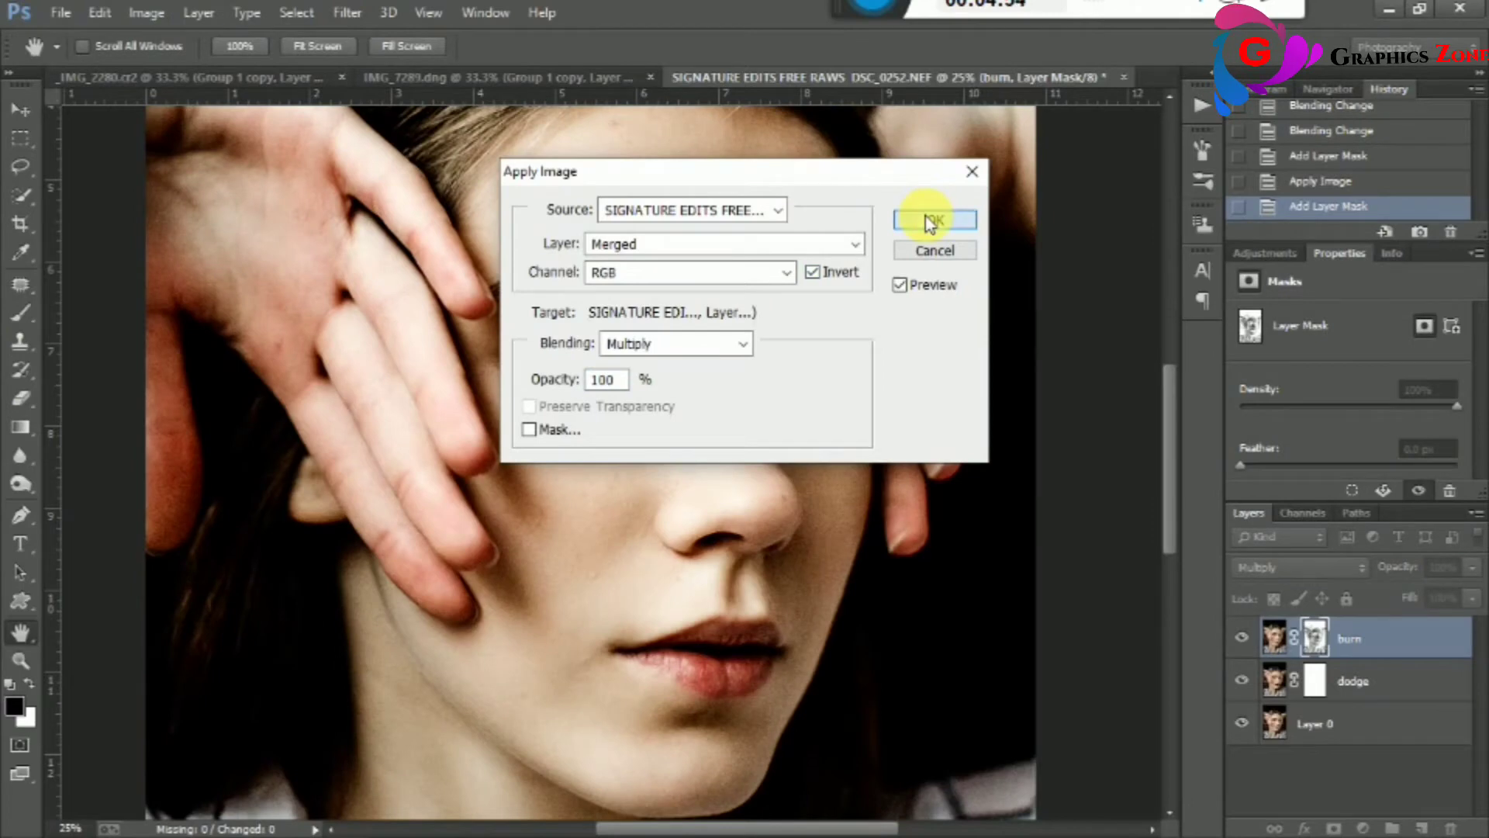
click(933, 220)
Group the burn and dodge layers and add a layer mask to the group.
shift+click(1375, 667)
key(ctrl+g)
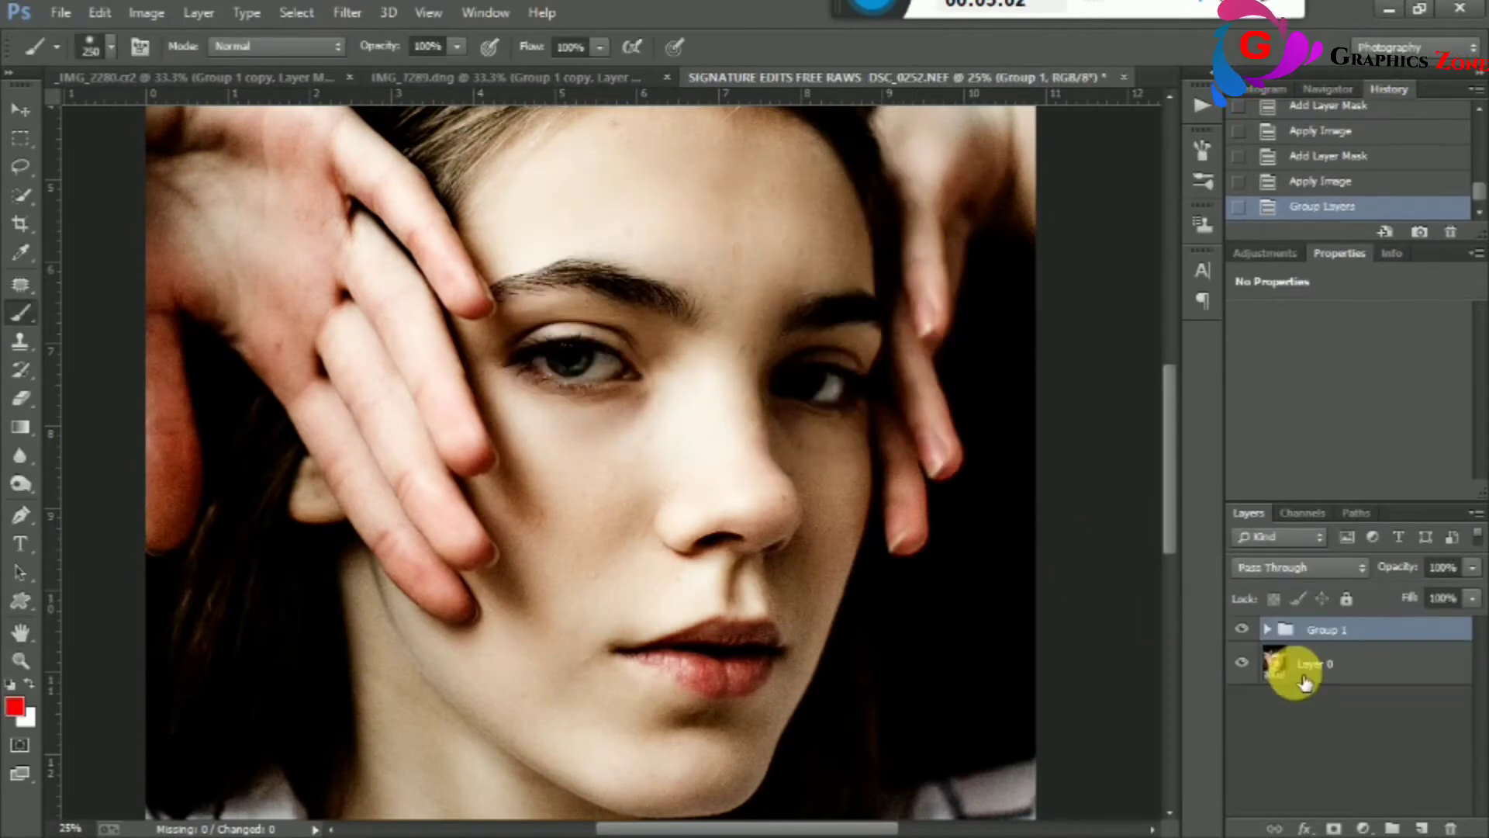
click(1334, 828)
Run Apply Image on the group's mask with Merged, RGB not inverted, Multiply blending and 100% opacity, and duplicate the masked group.
click(146, 12)
click(243, 322)
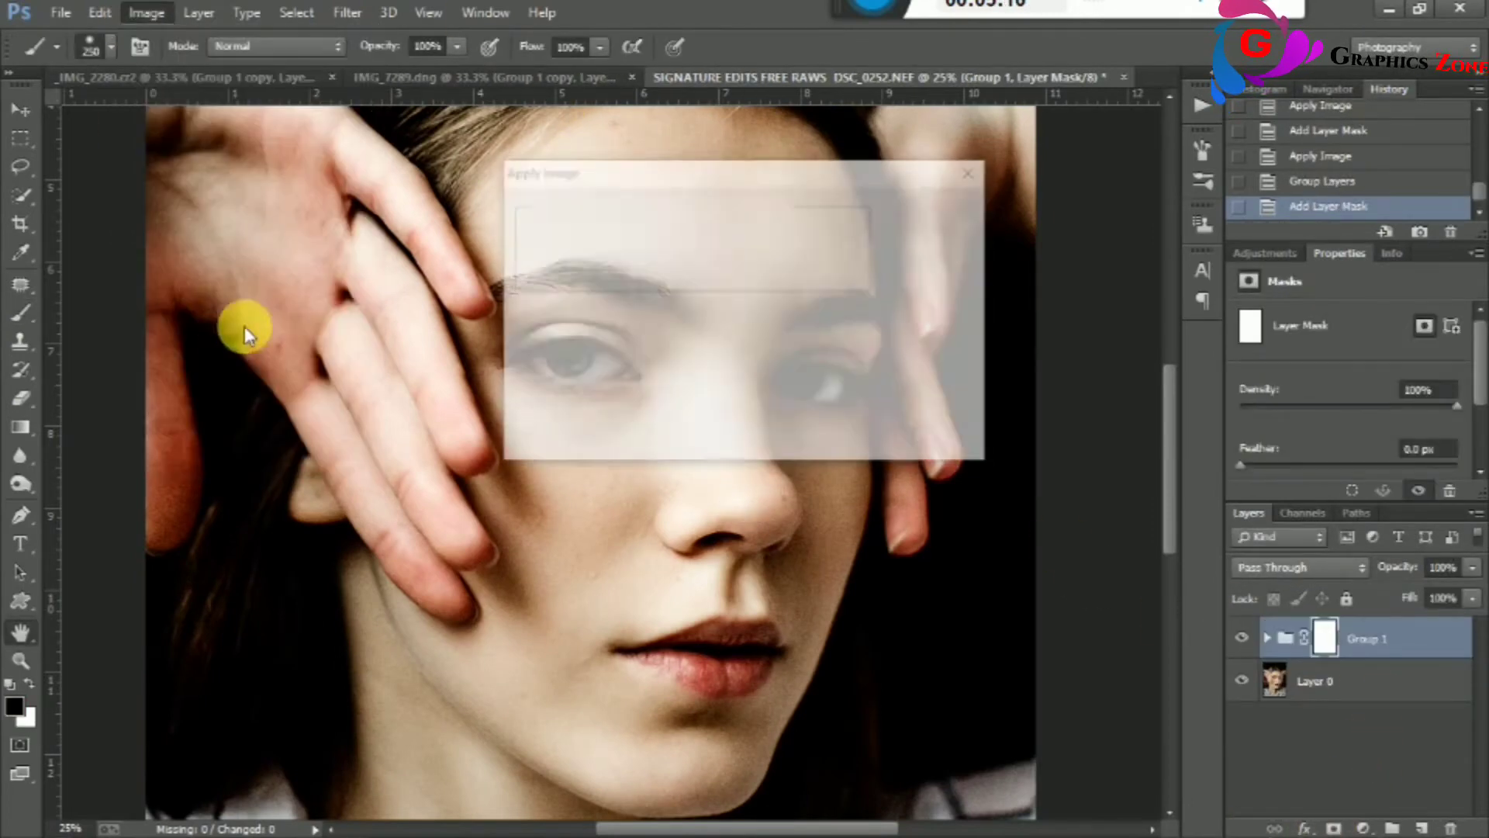
click(812, 273)
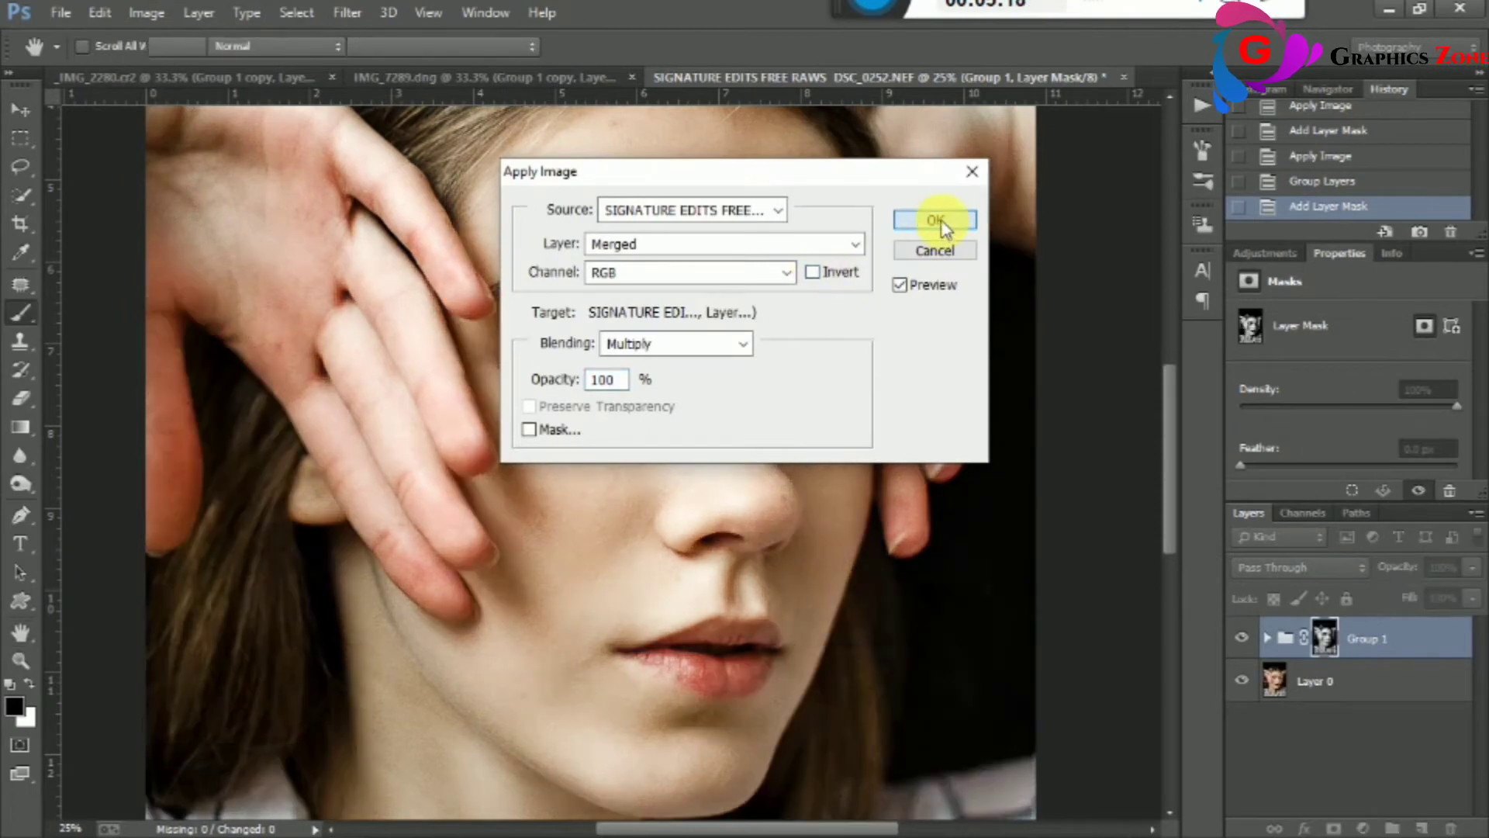
click(936, 220)
key(ctrl+j)
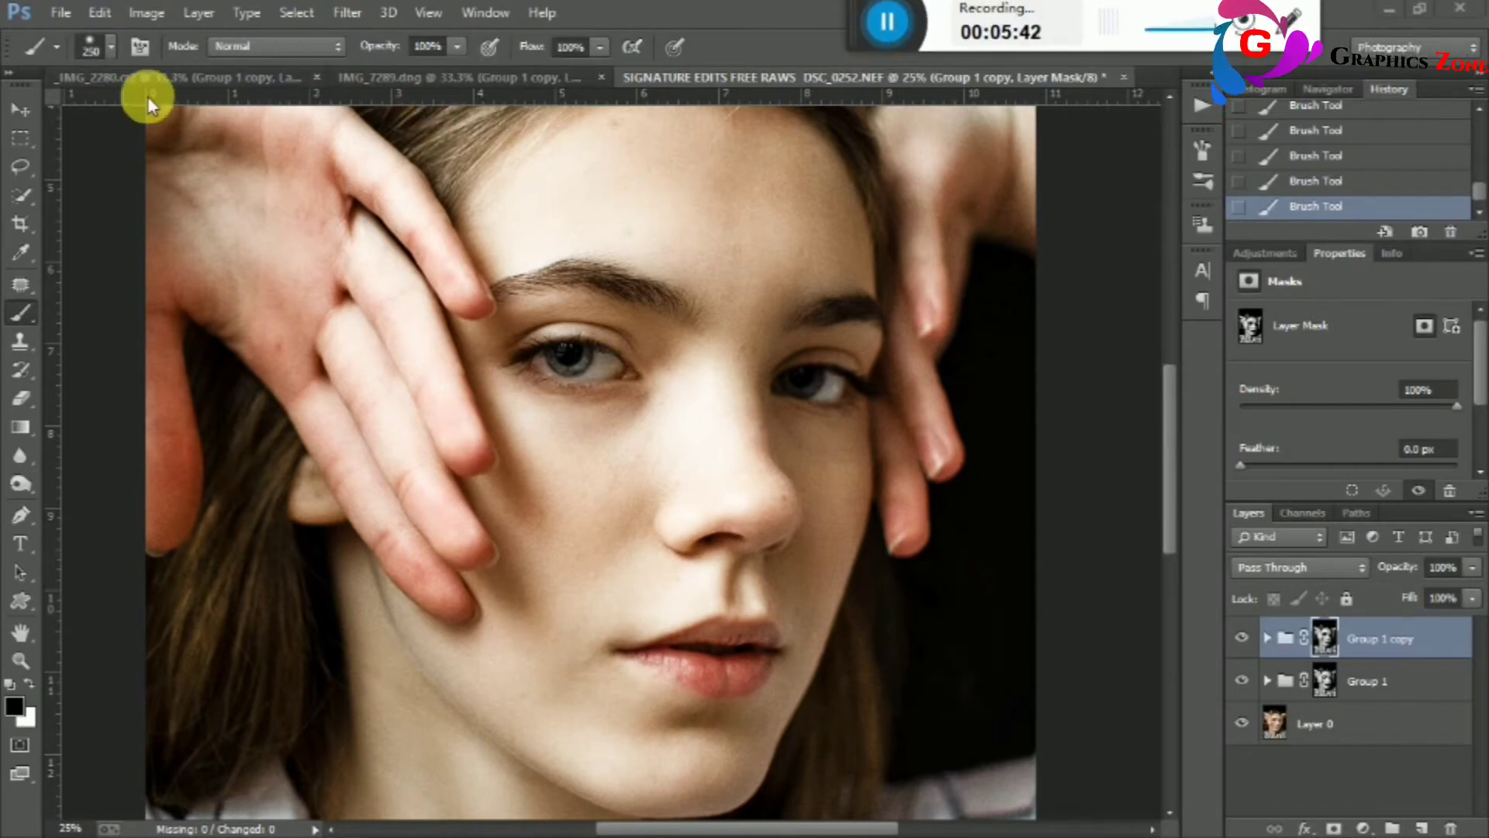
Switch to the IMG_7280.cr2 document, inspect the portrait's skin up close and compare it with the original Background.
key(ctrl+Tab)
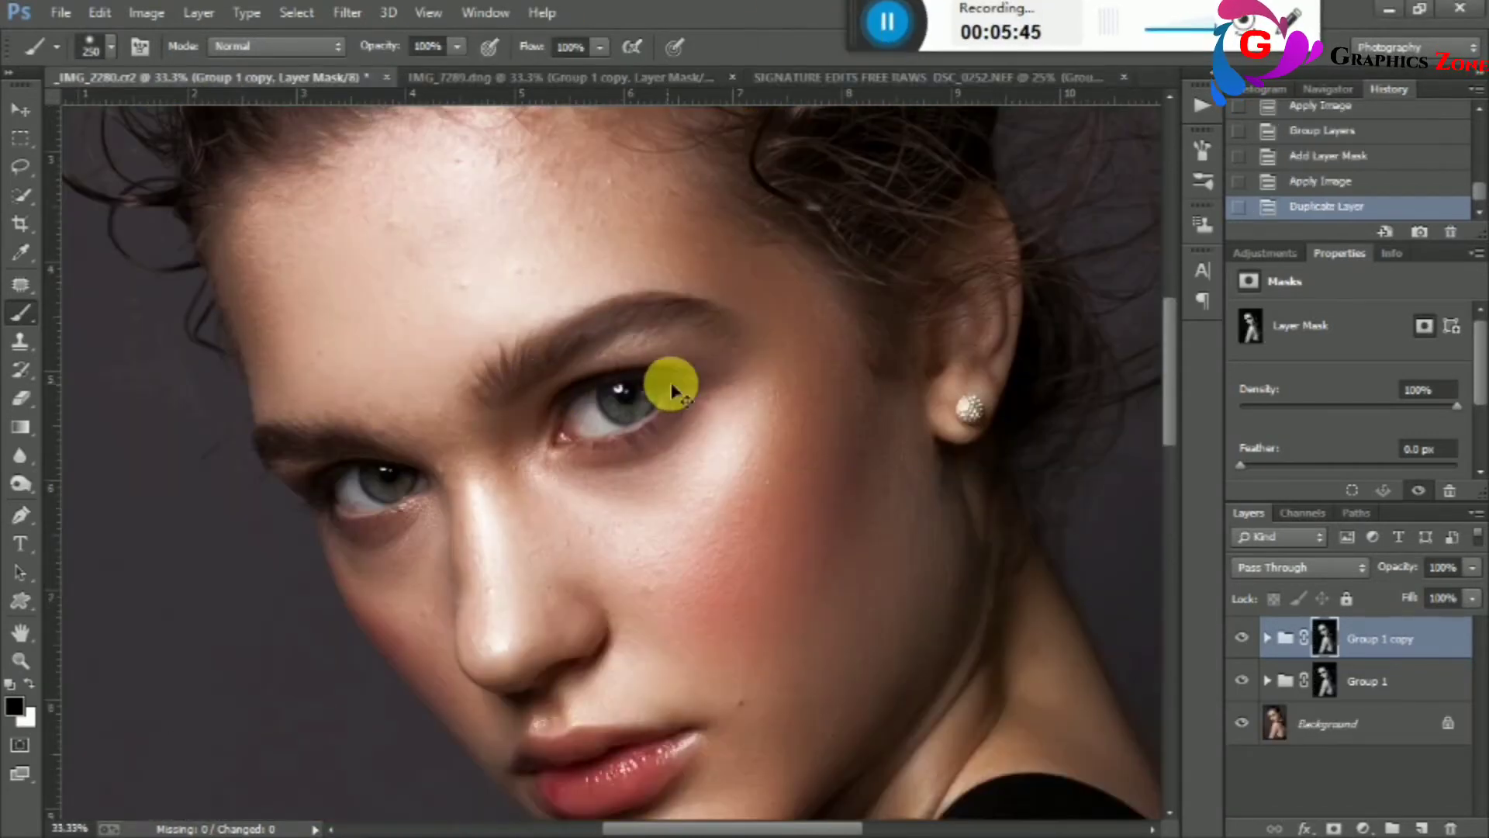
click(690, 388)
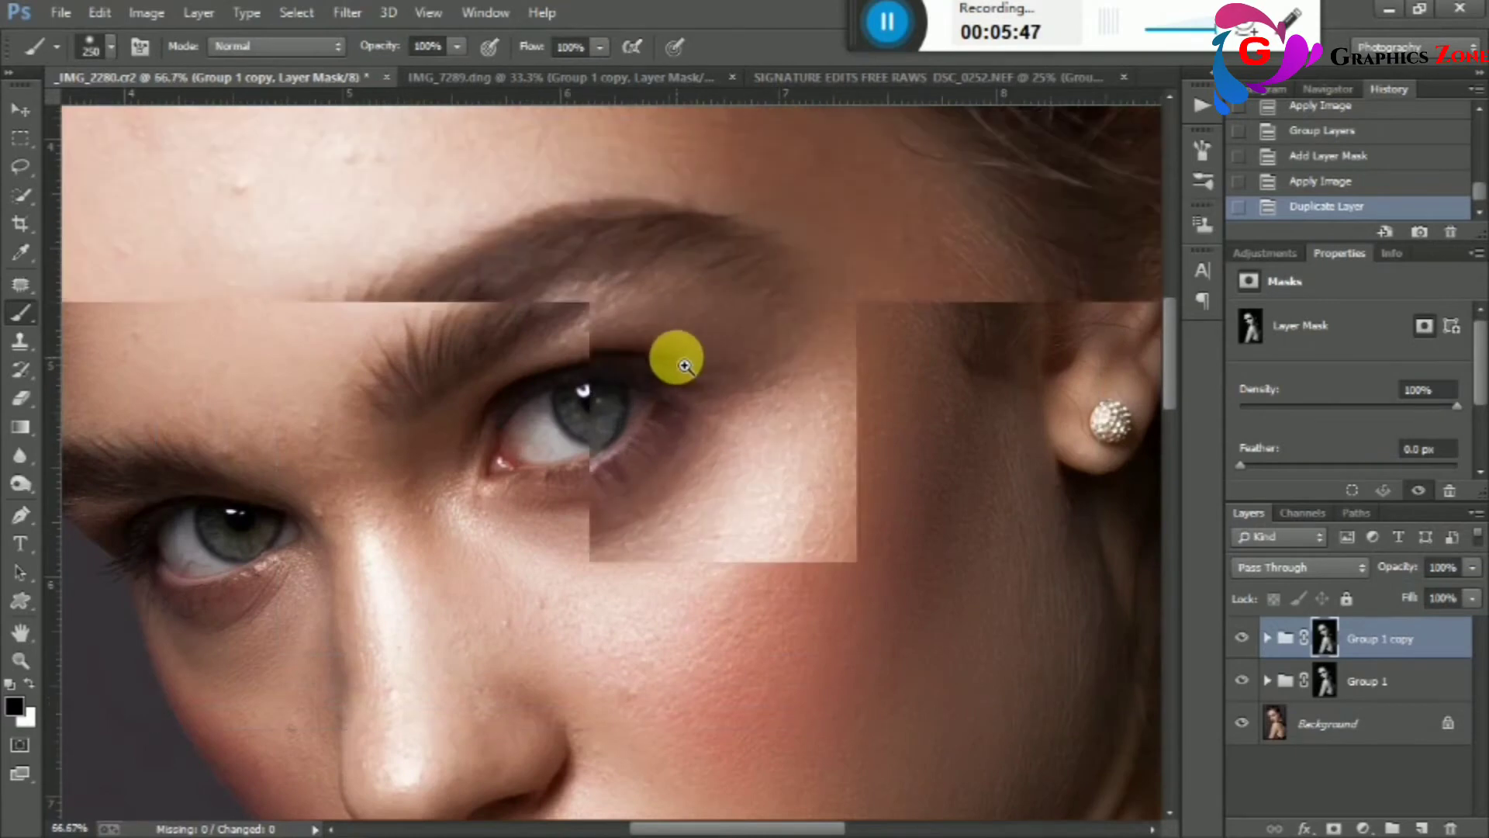
right_click(680, 363)
click(698, 374)
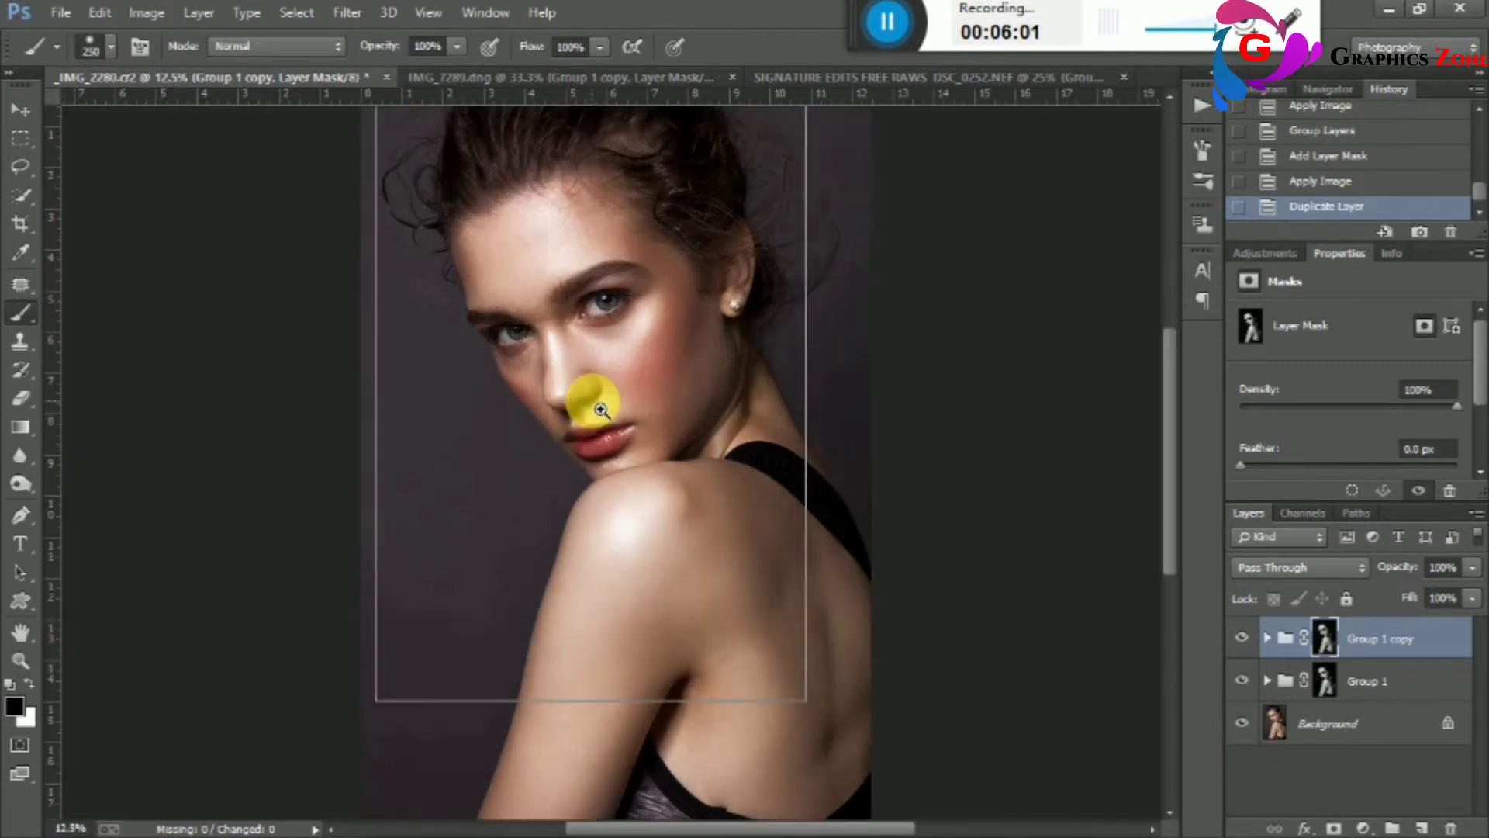
click(593, 403)
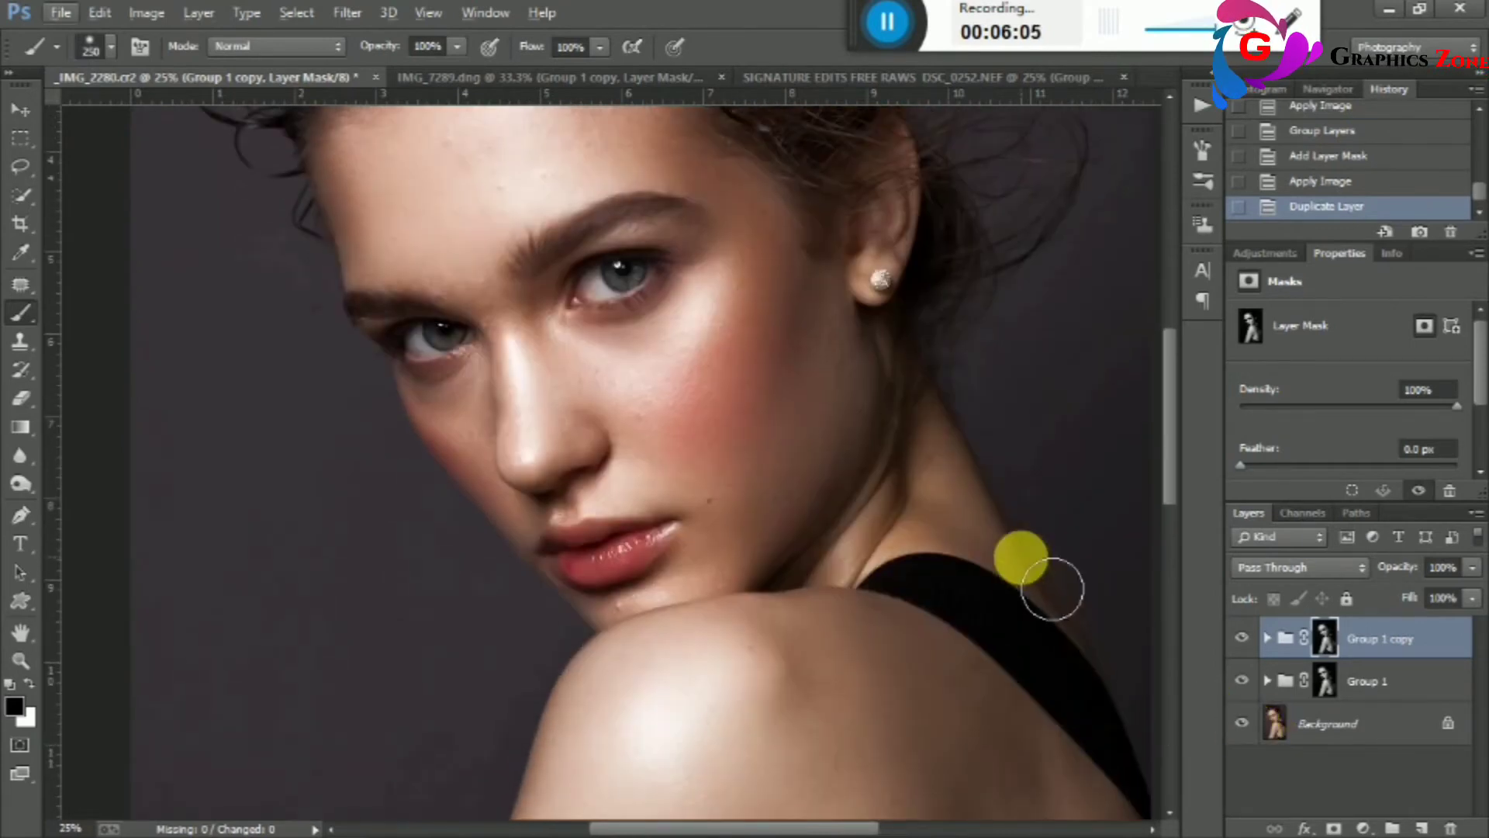
scroll(1086, 598, up, 3)
alt+click(1248, 723)
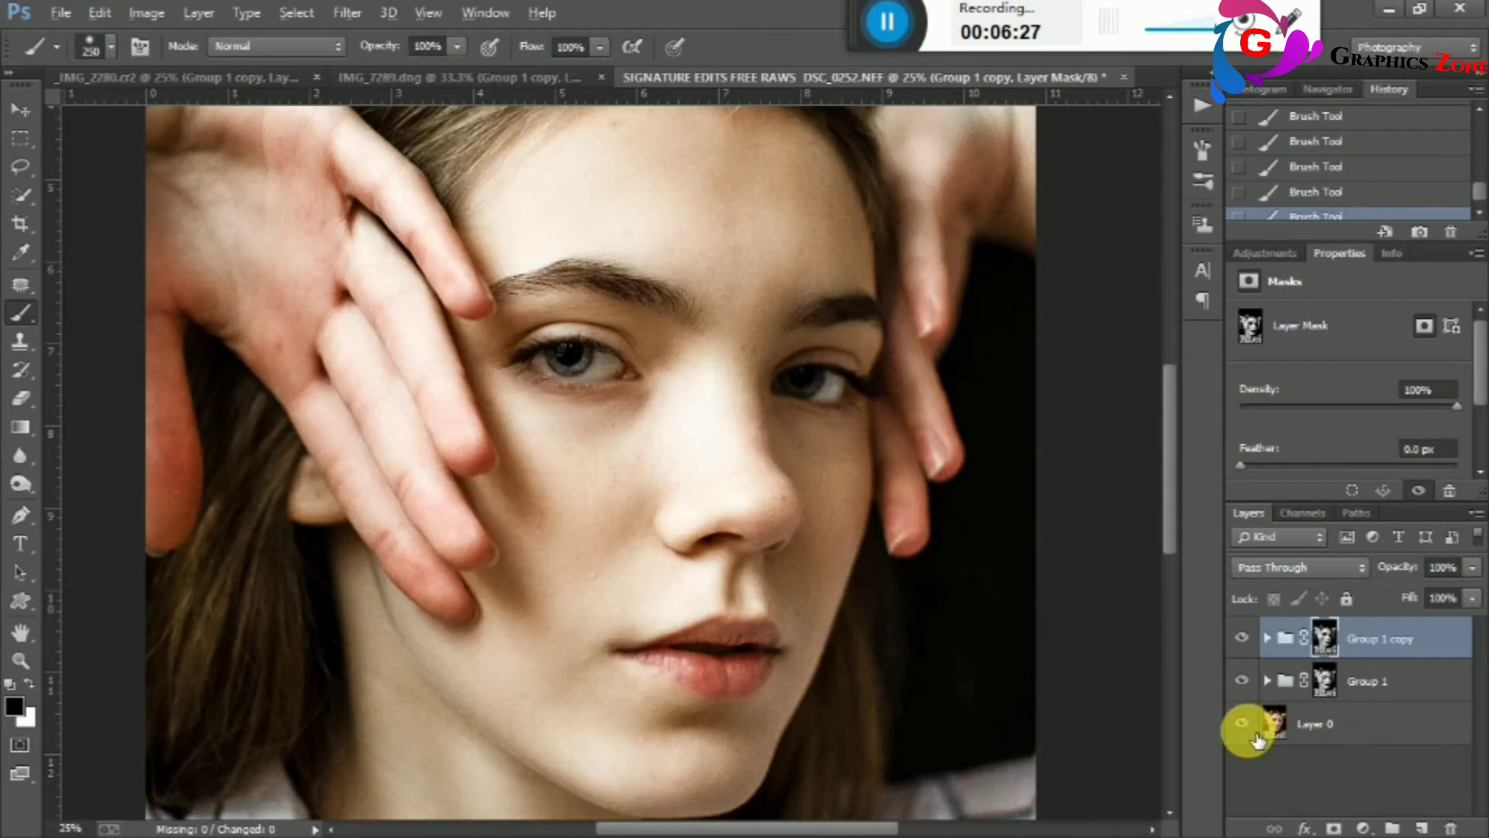
Compare the retouched DSC_0252 portrait with its original by toggling every layer except Layer 0.
alt+click(1249, 726)
alt+click(1249, 725)
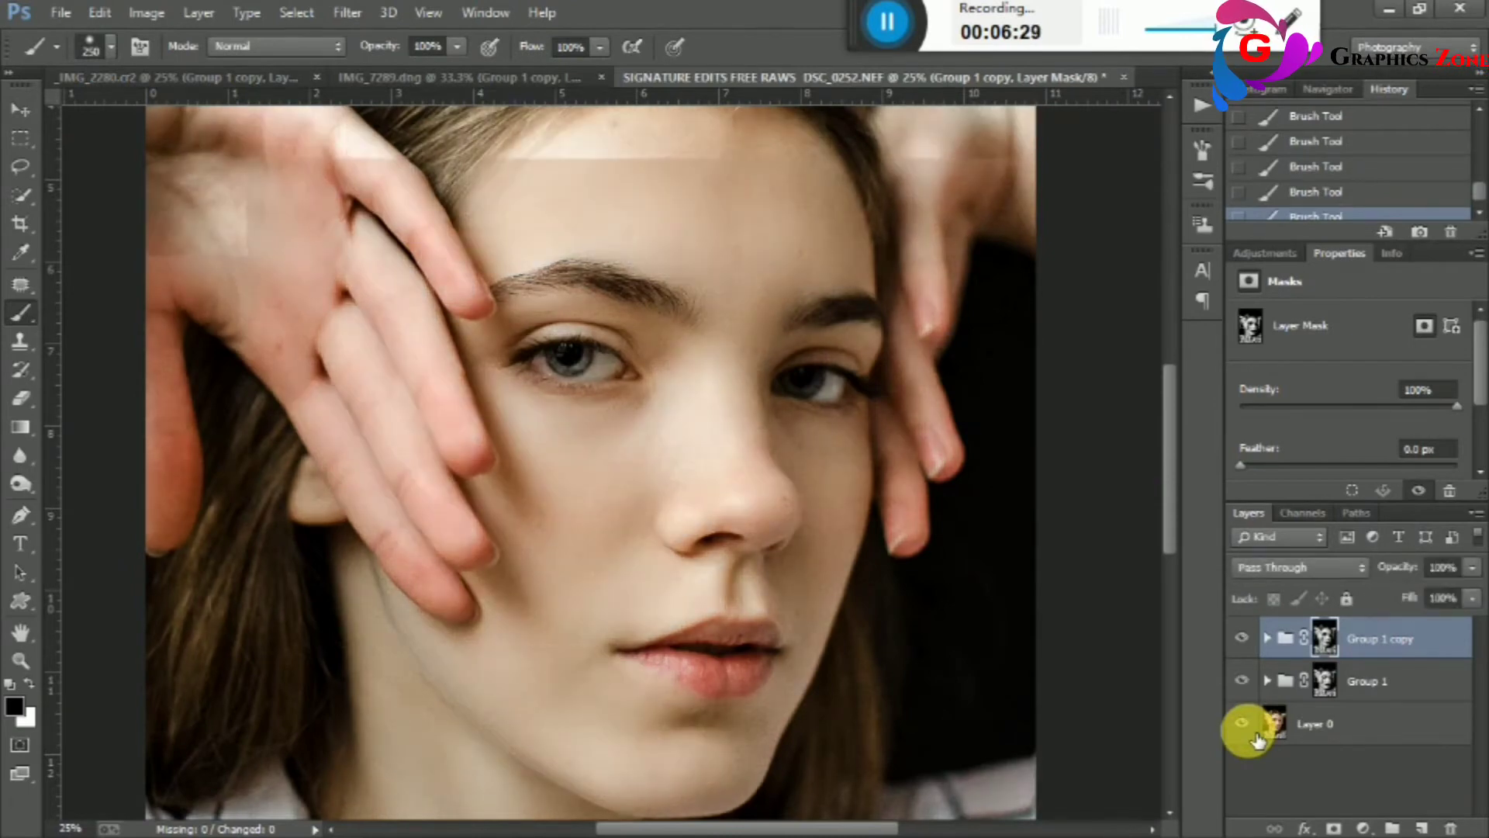
alt+click(1253, 733)
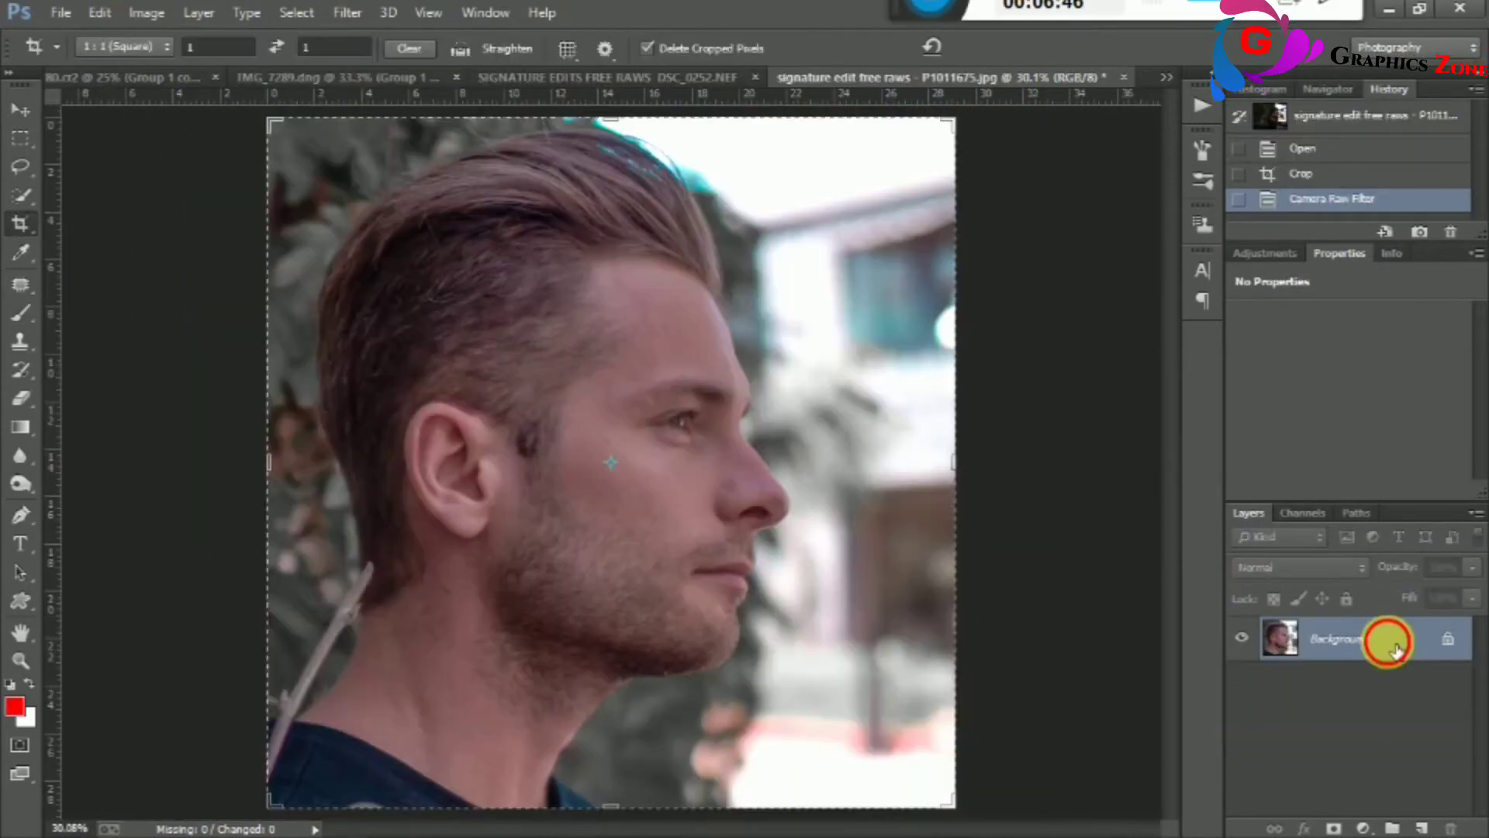
Duplicate the Background layer twice, setting the top copy to Multiply blending and the lower copy to Screen.
drag(1389, 638, 1422, 826)
drag(1388, 638, 1423, 826)
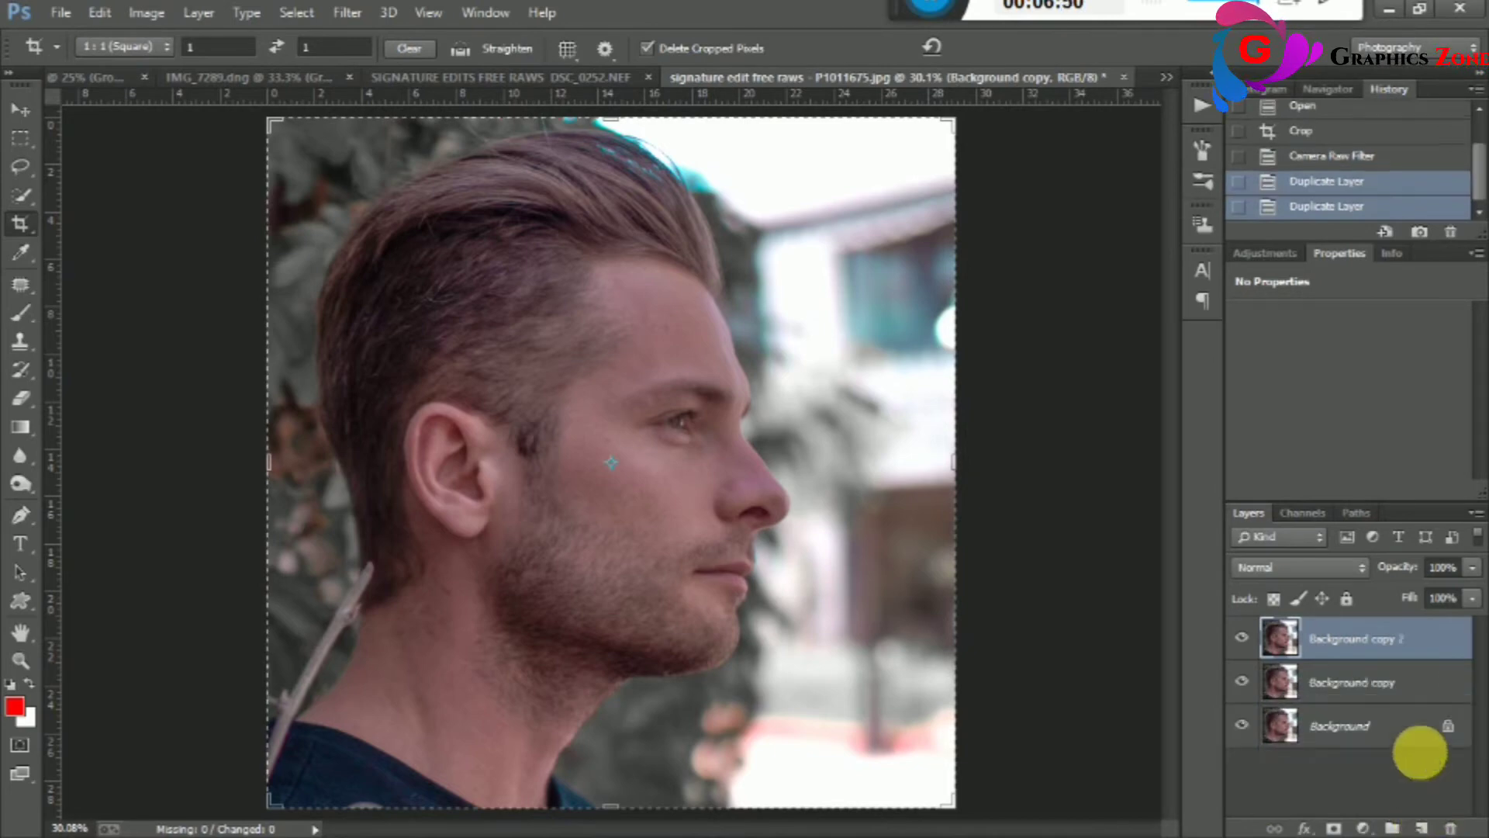
click(1319, 571)
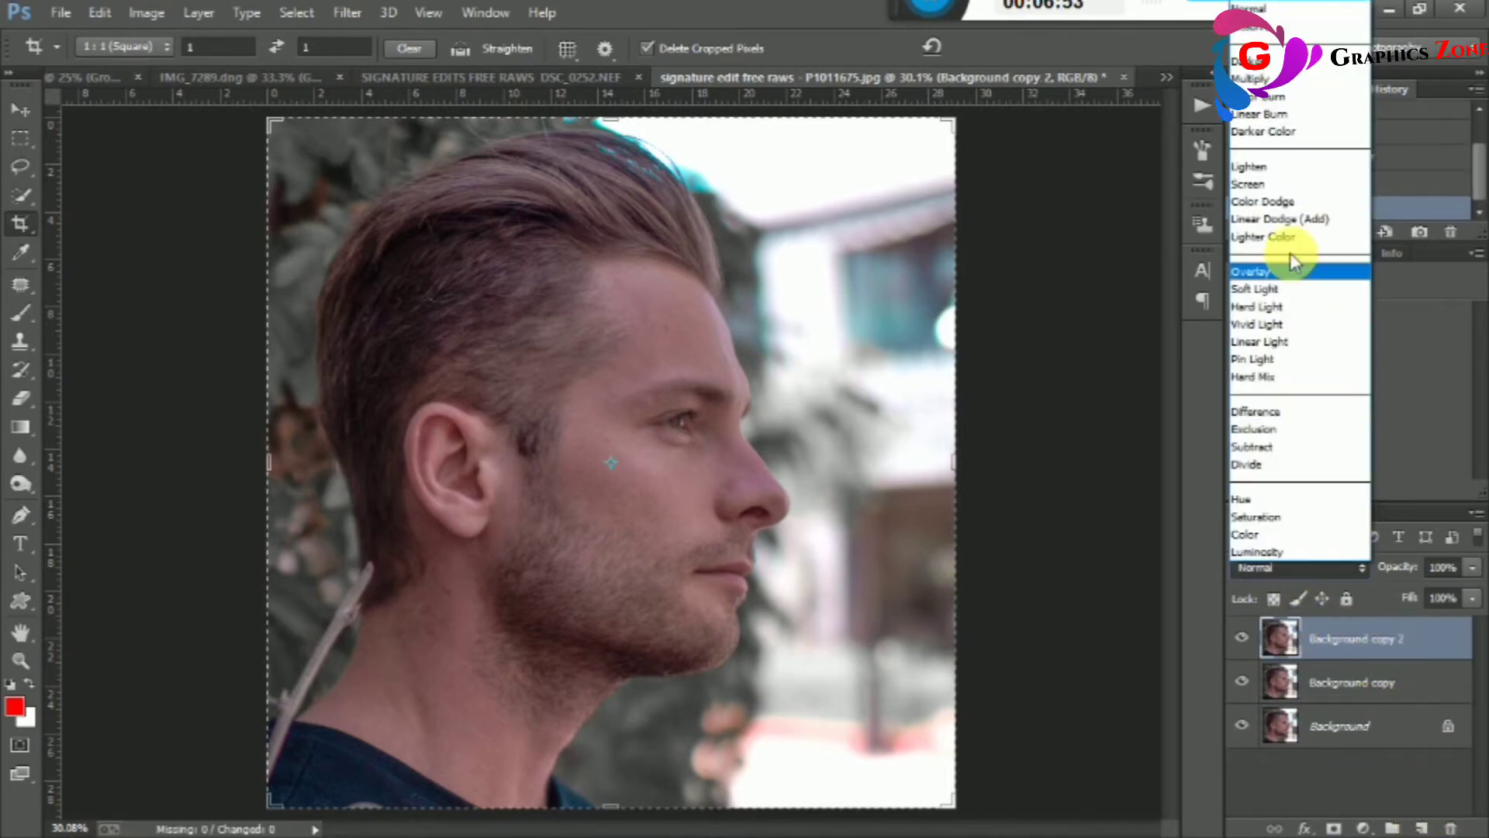
click(1292, 85)
click(1363, 693)
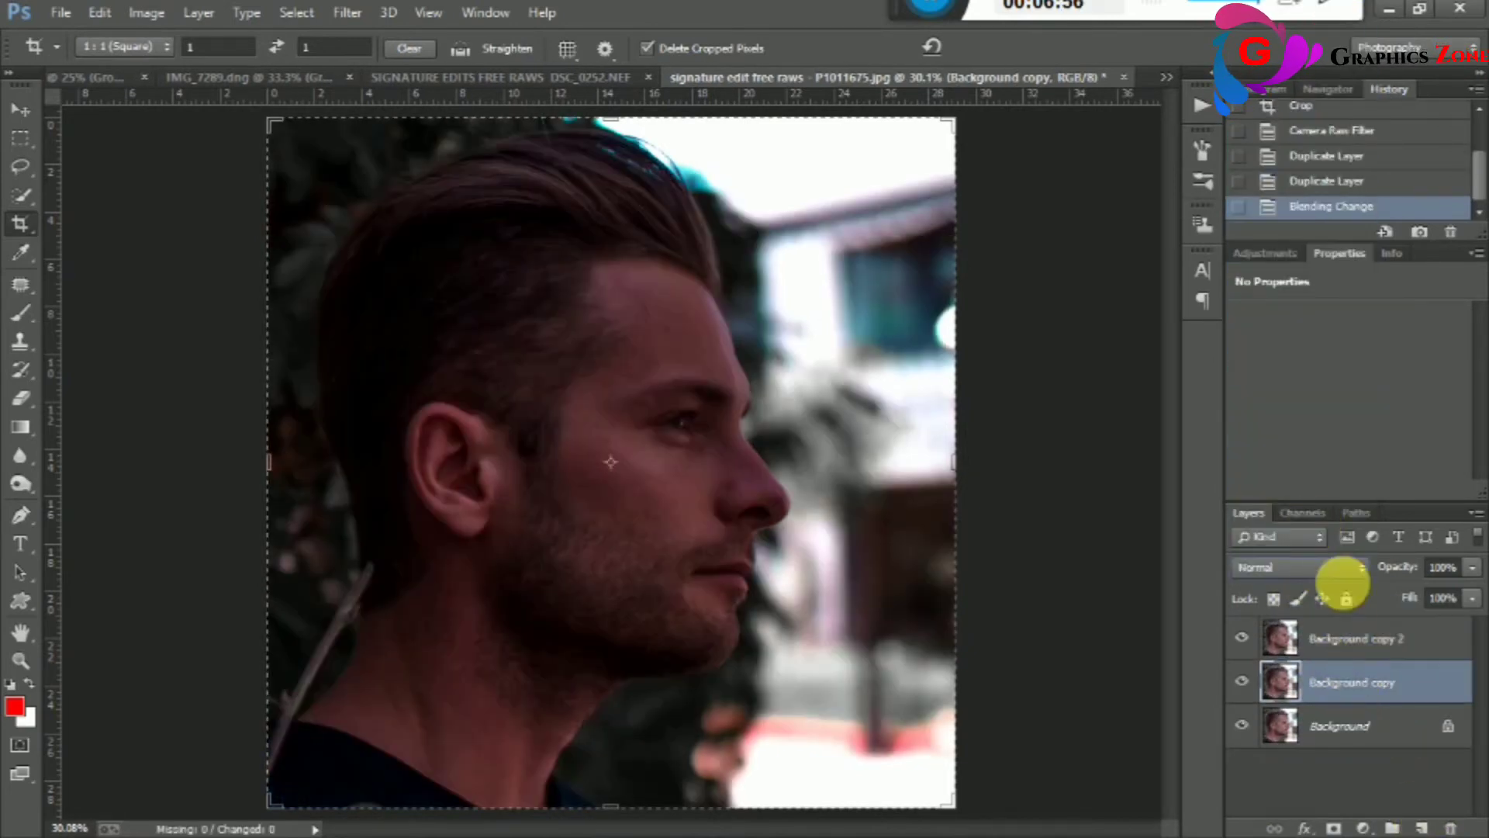
click(1324, 574)
click(1318, 188)
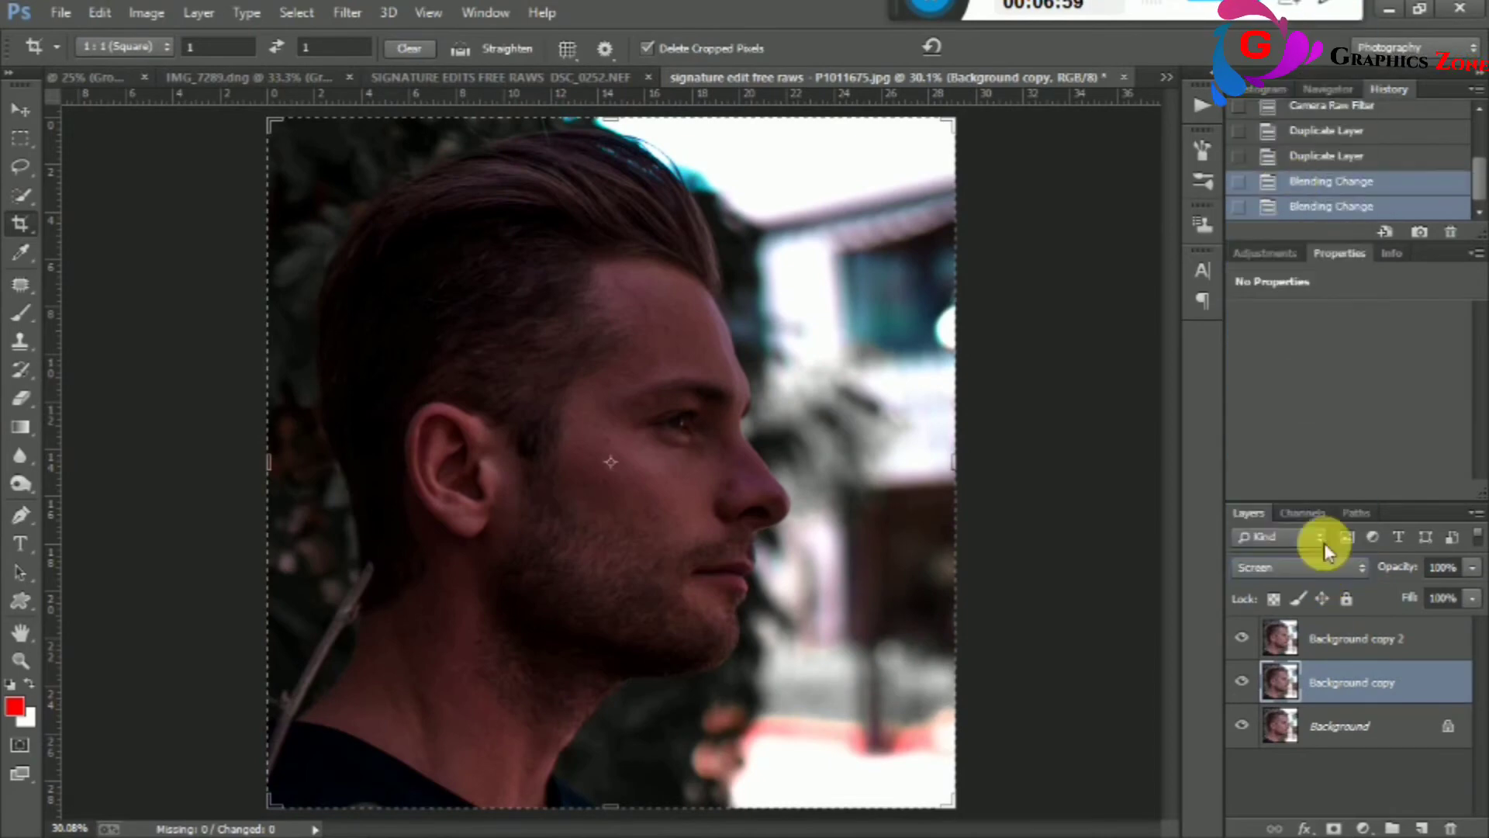
Add a layer mask to both the Screen copy and the Multiply copy.
click(1335, 829)
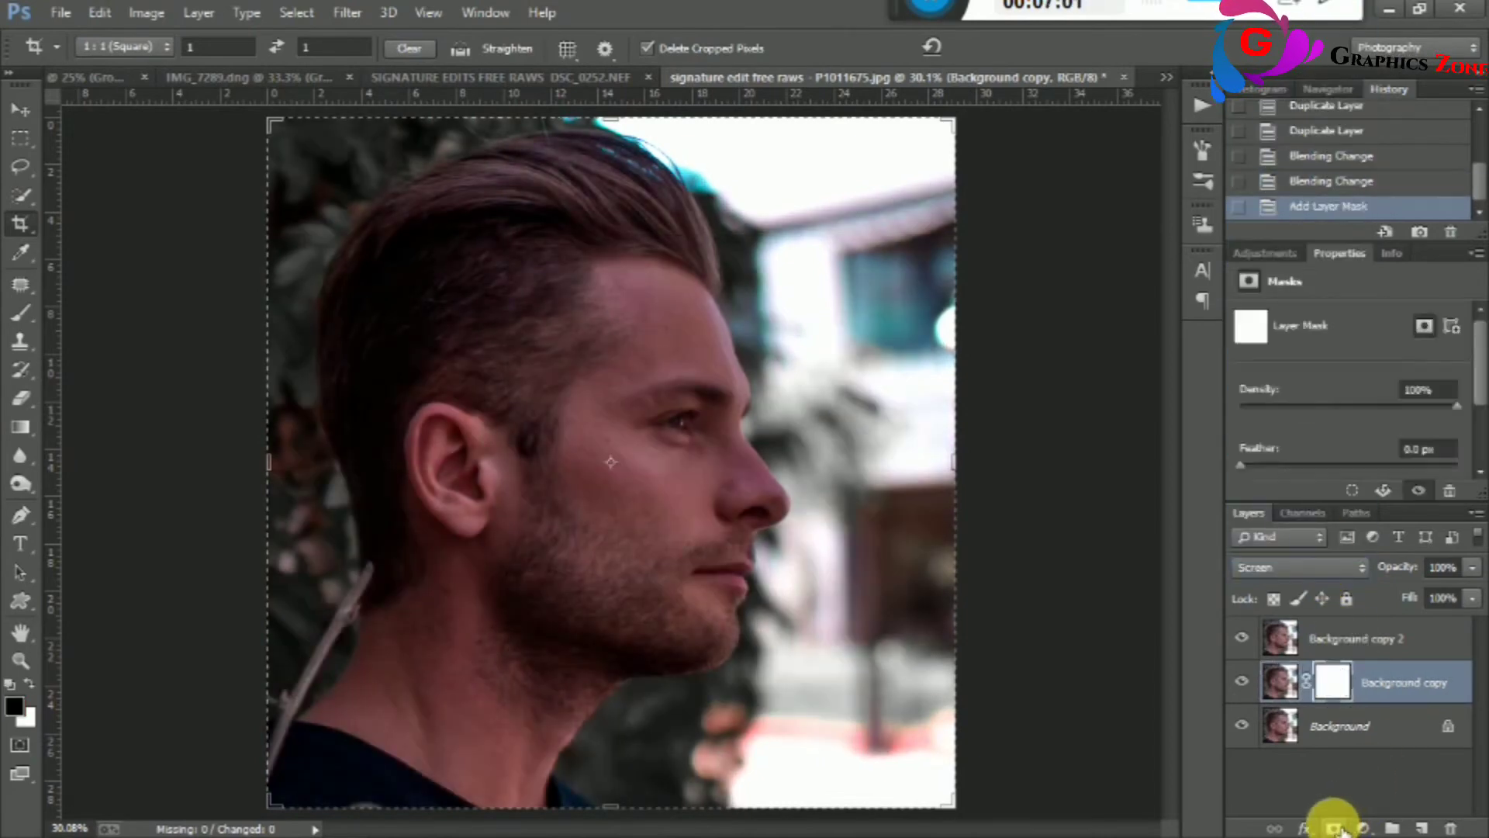
click(1388, 641)
click(1342, 824)
Hide the Multiply copy and run Apply Image on the Screen copy's mask with Merged, RGB not inverted, Multiply blending and 100% opacity.
click(1242, 638)
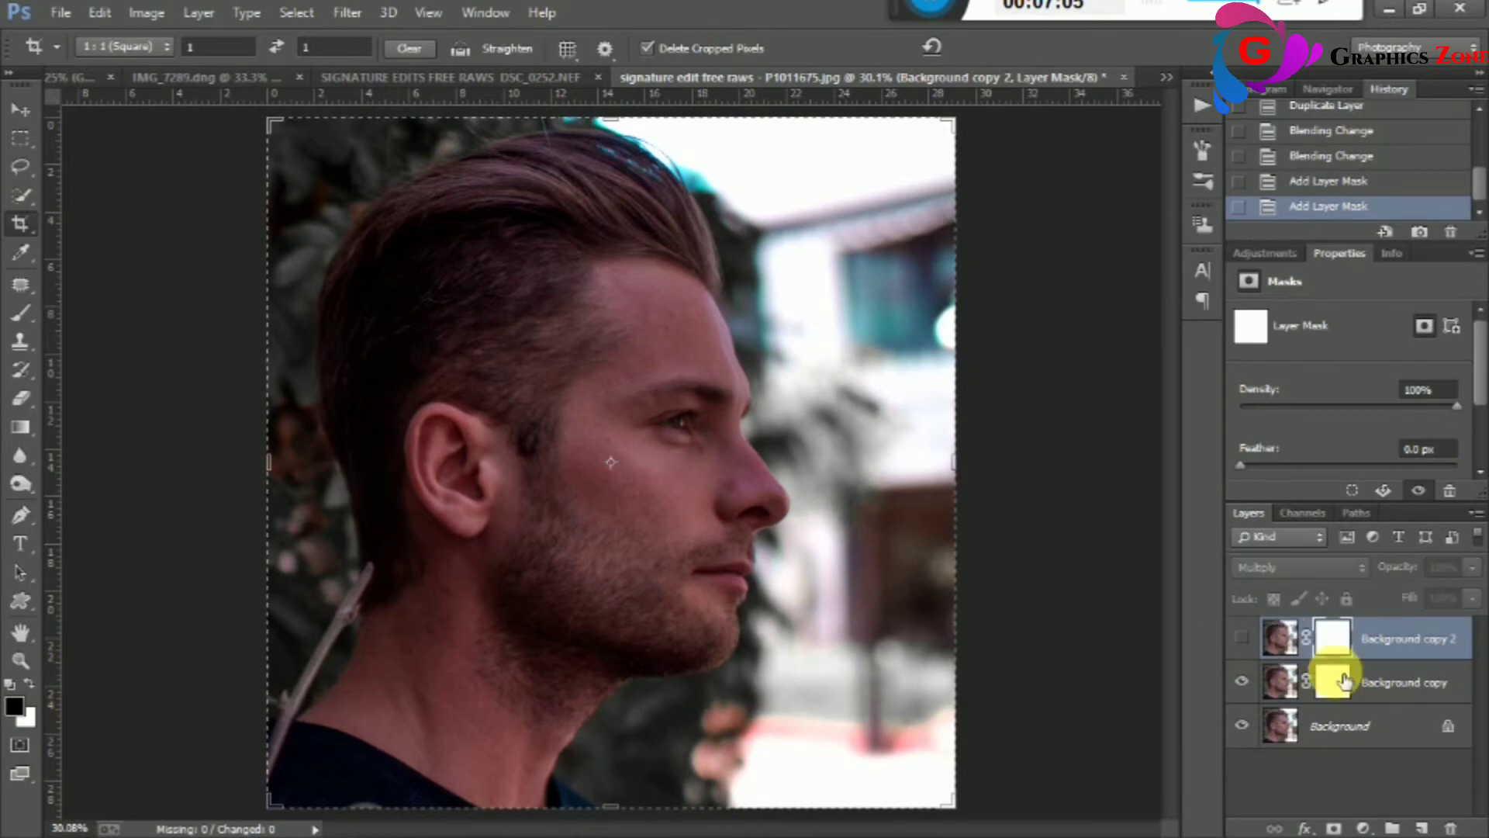
click(1334, 684)
click(146, 13)
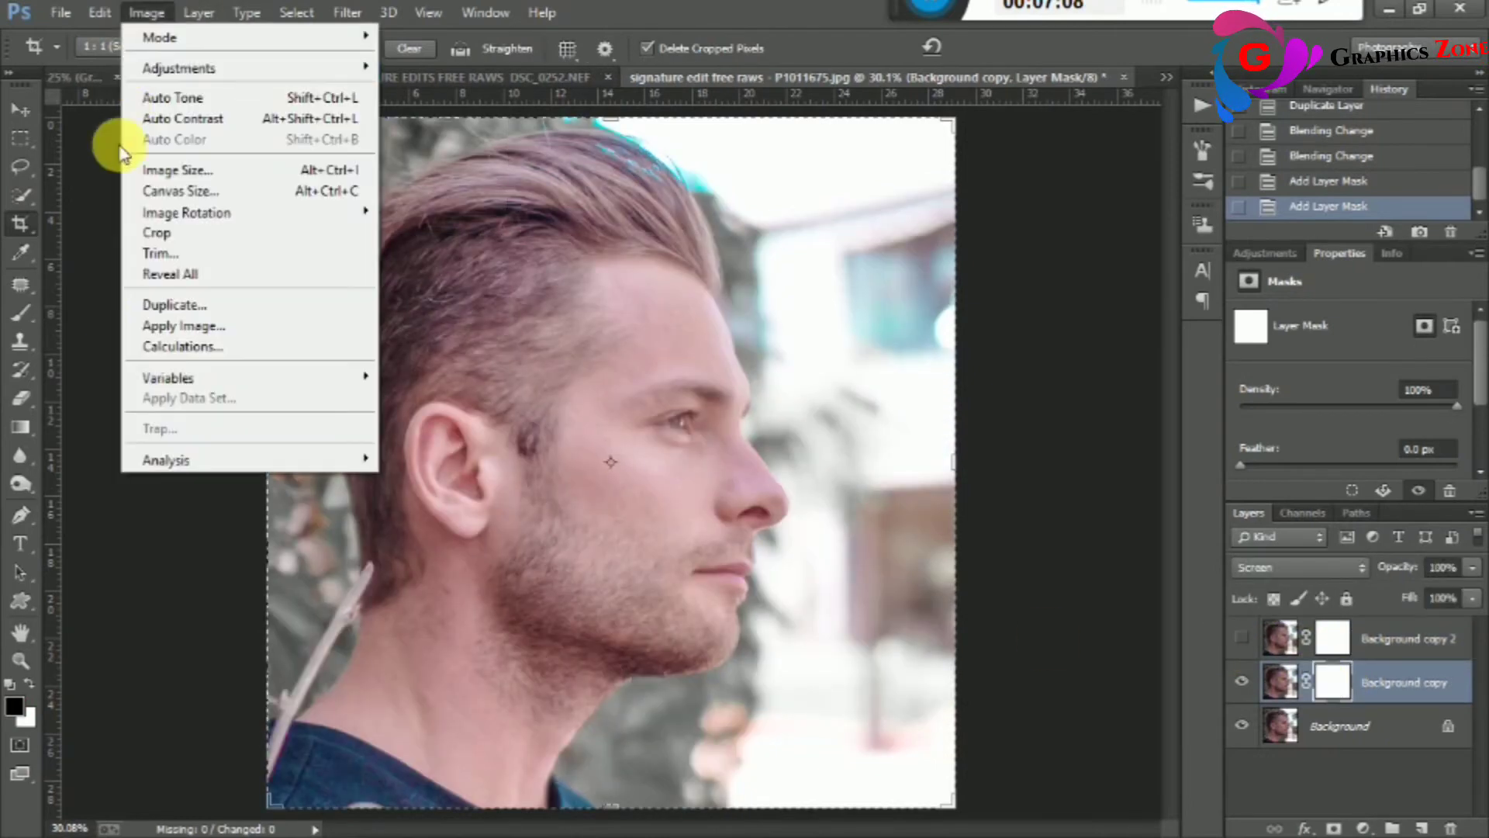
click(225, 325)
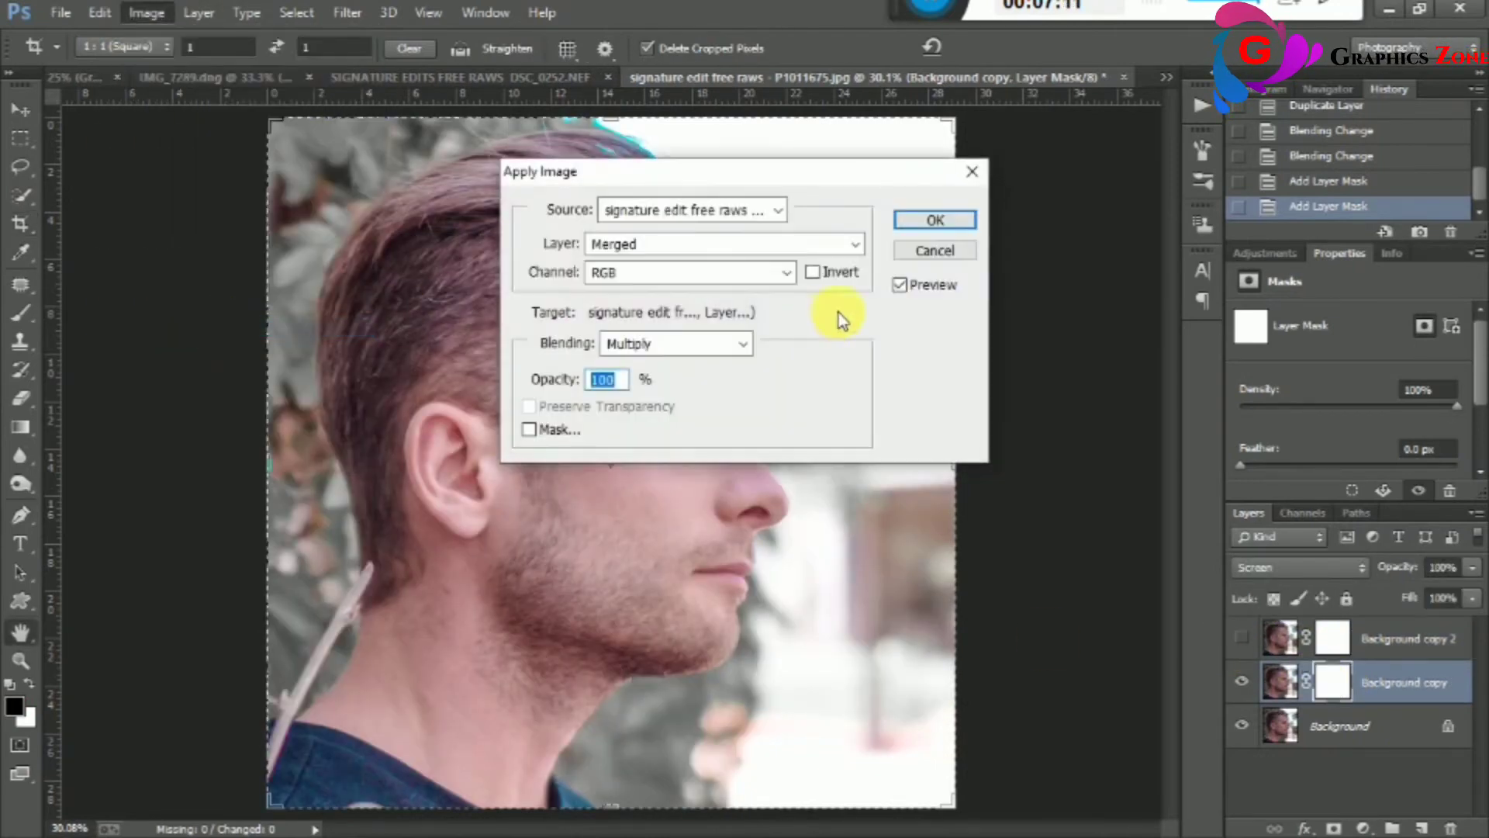
click(933, 223)
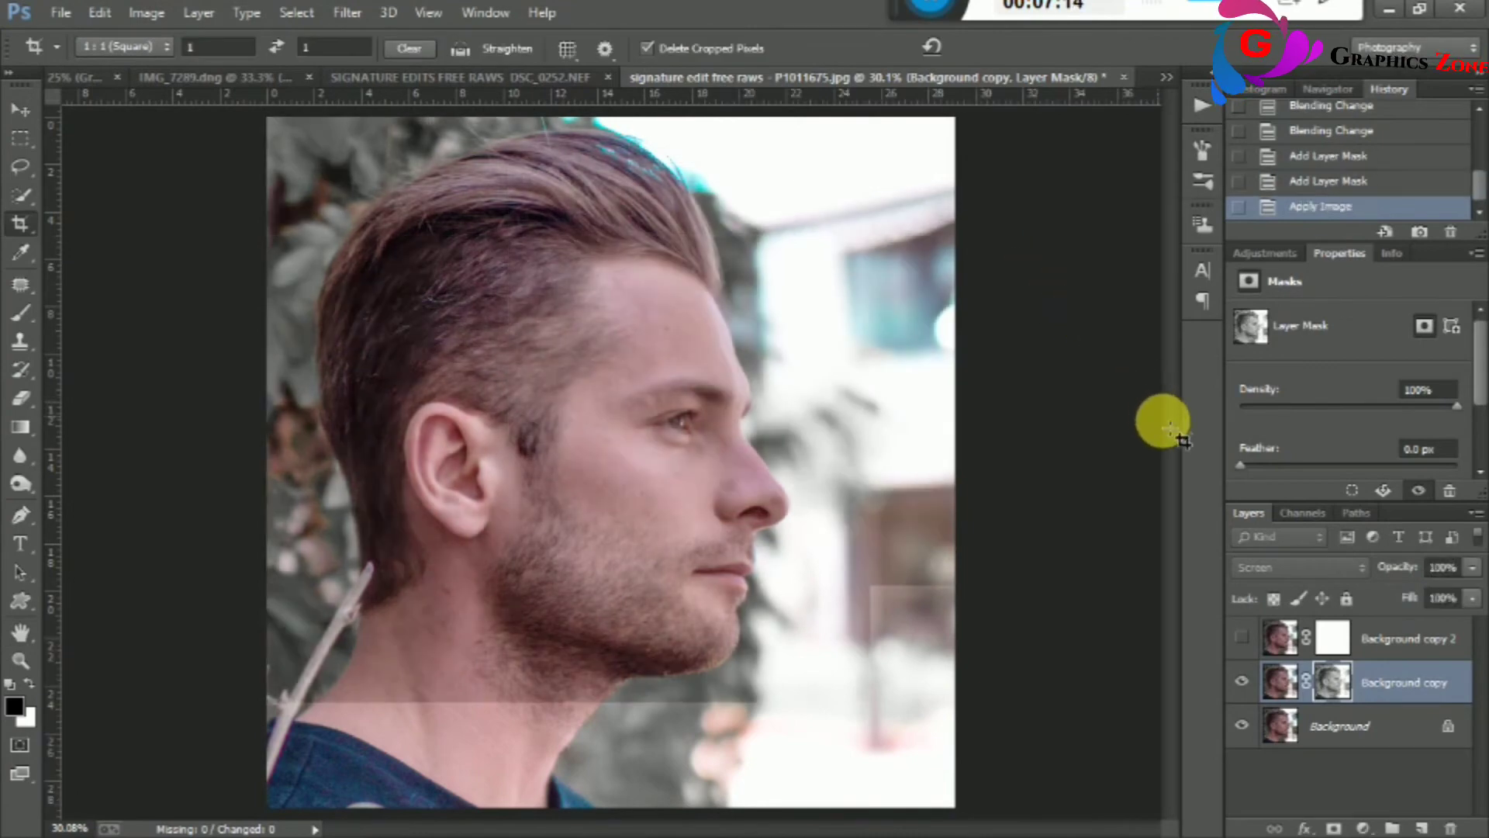
Show the Multiply copy and run Apply Image on its mask with Merged, RGB inverted, Multiply blending and 100% opacity.
click(1242, 637)
click(1333, 637)
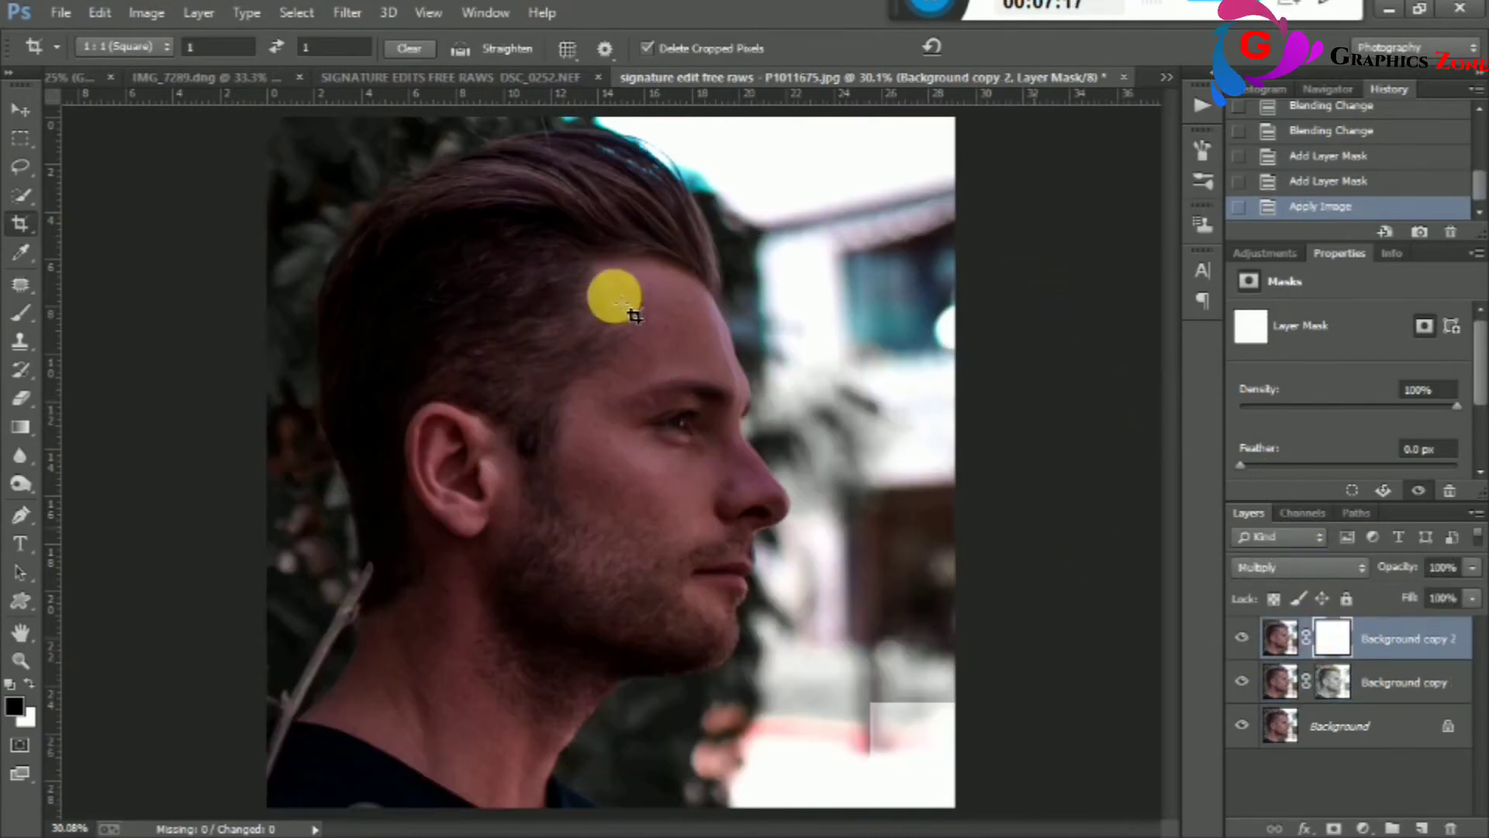
click(146, 12)
click(196, 326)
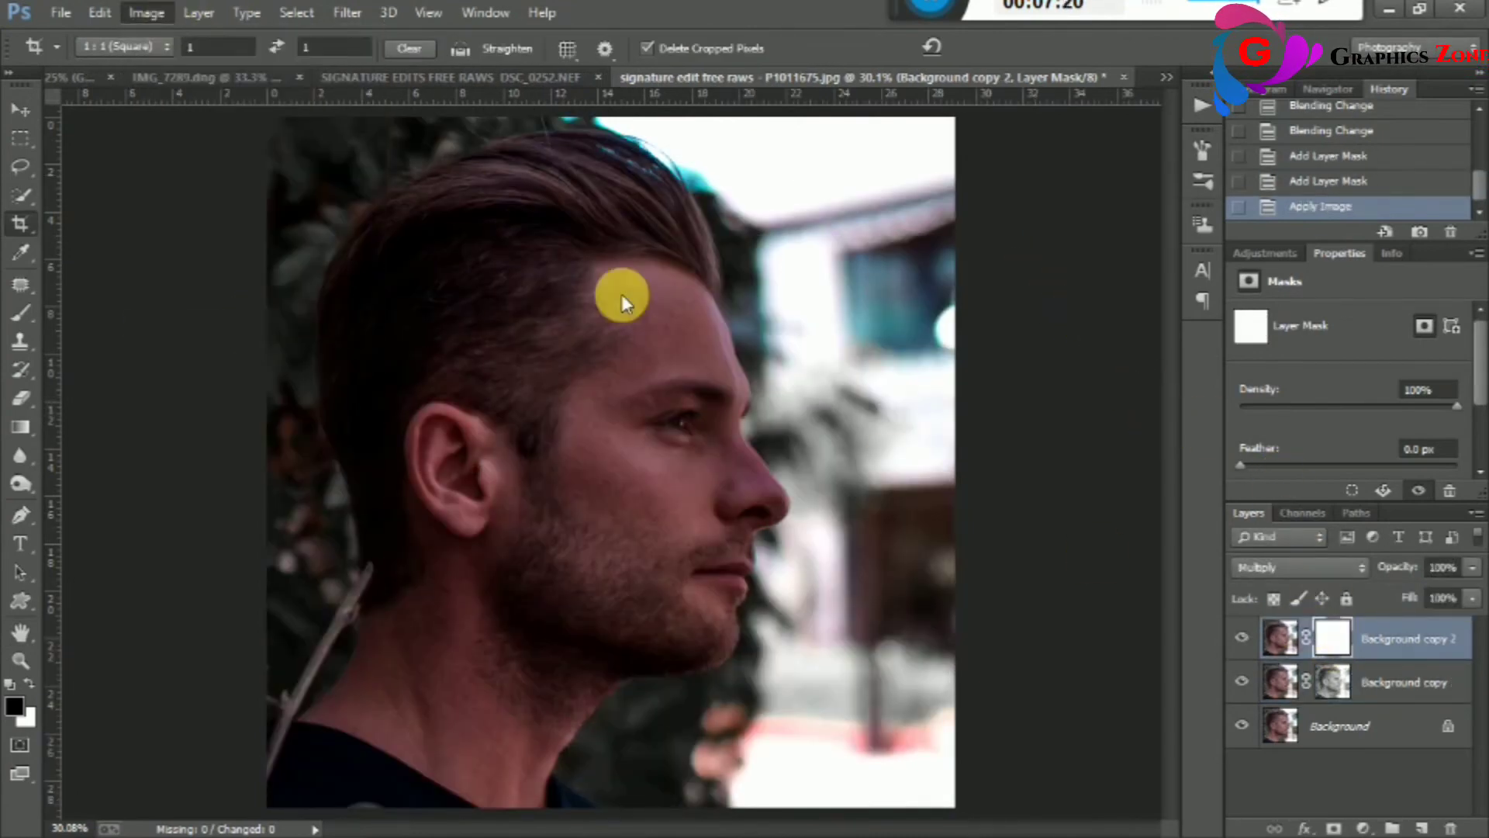
click(813, 274)
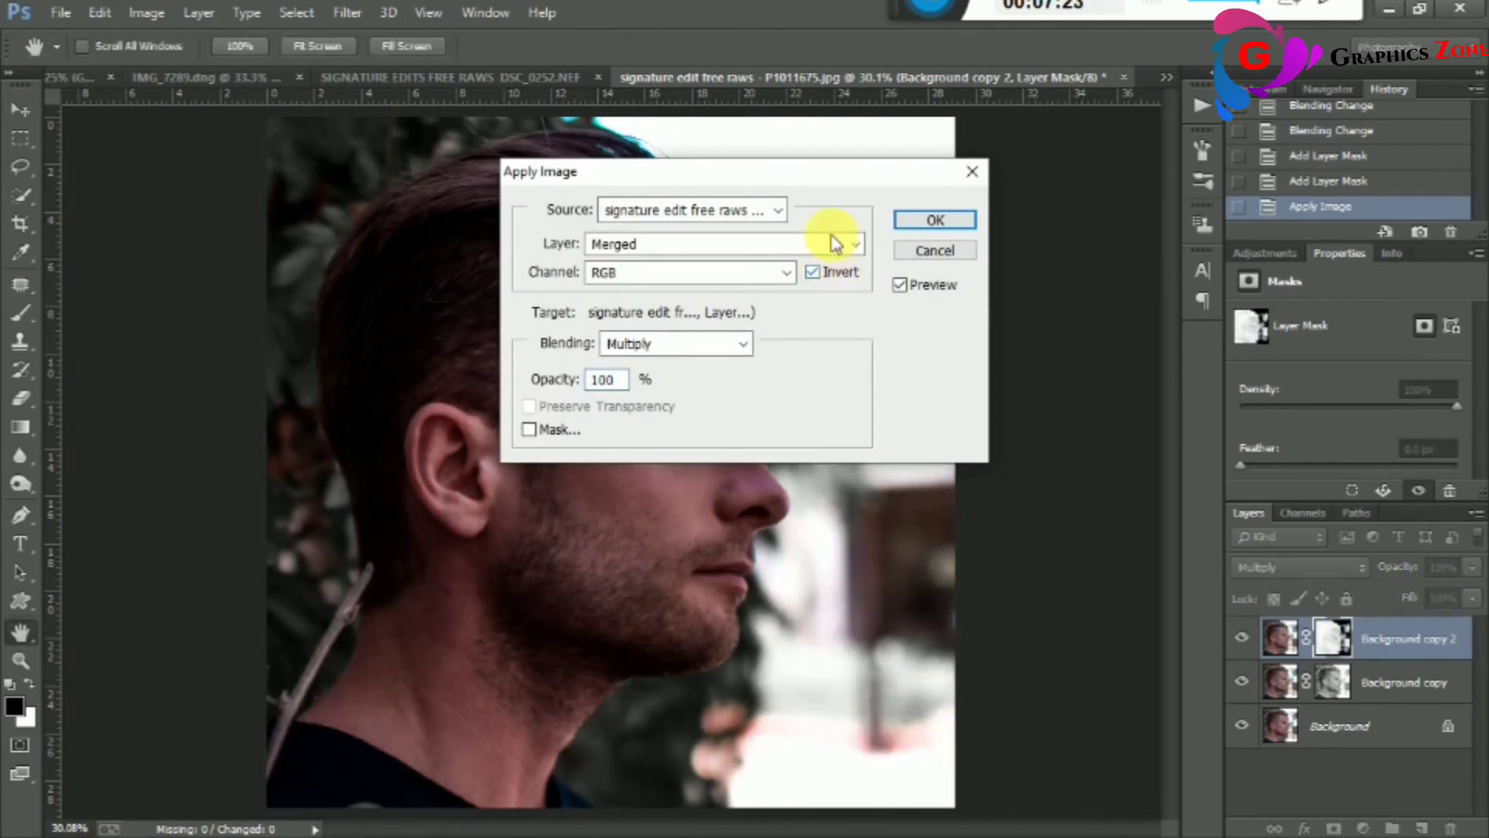
key(Return)
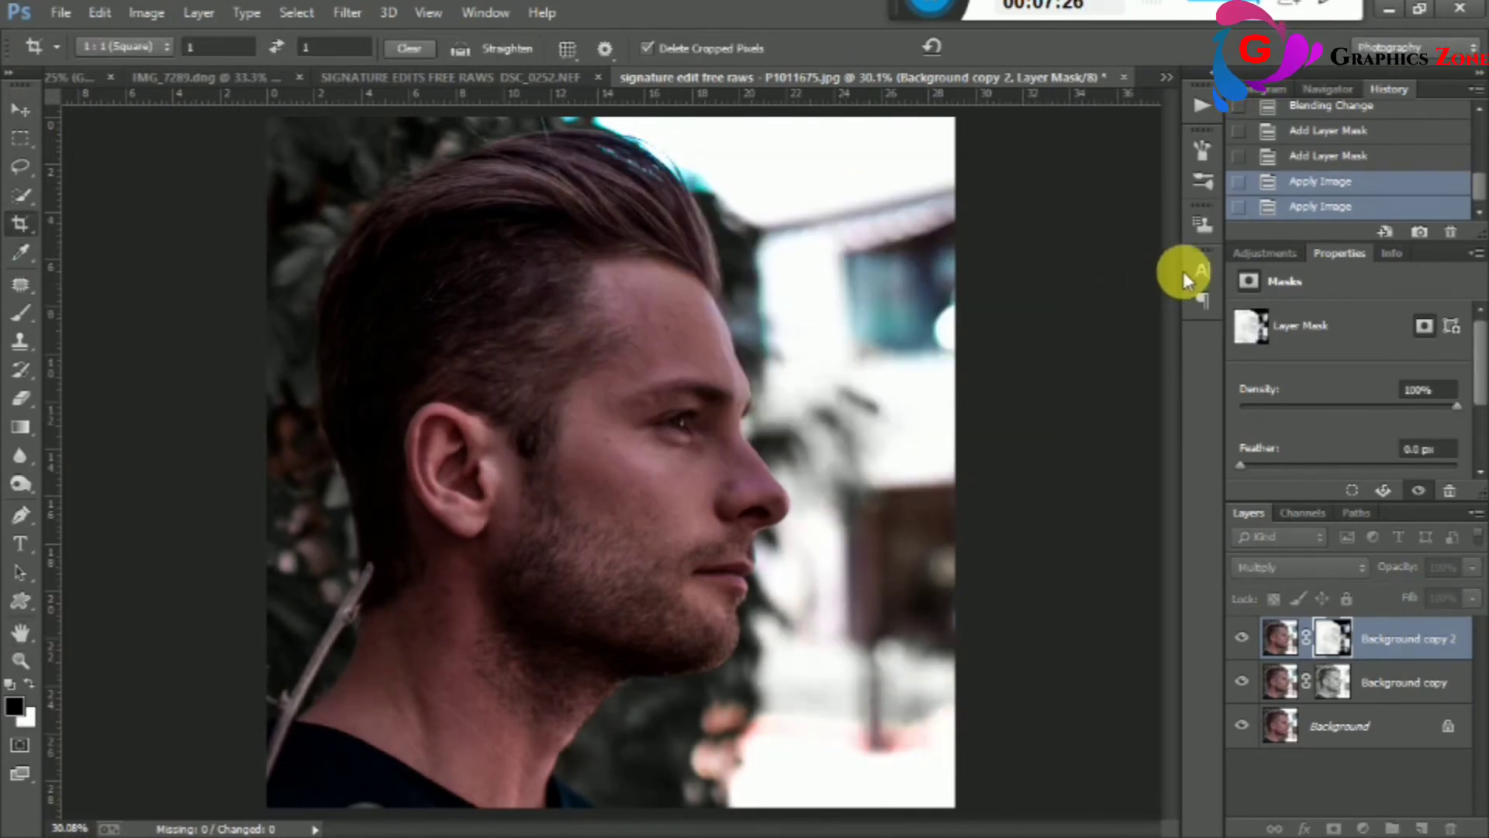
Group the Multiply and Screen copies and add a layer mask to the group.
shift+click(1429, 684)
key(ctrl+g)
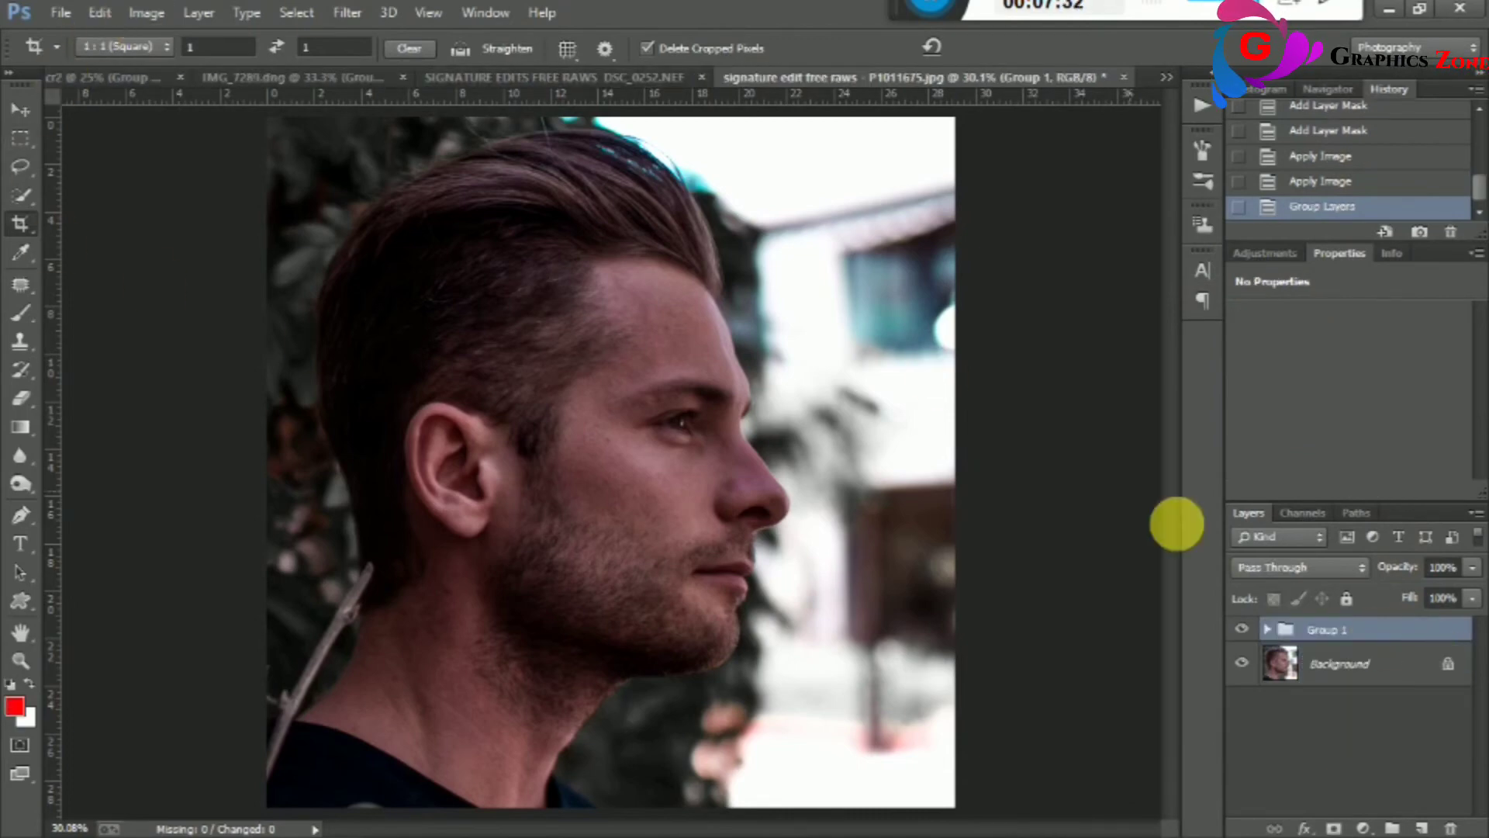
click(1331, 824)
Run Apply Image on the group's mask with Merged, RGB not inverted, Multiply blending and 100% opacity.
click(147, 13)
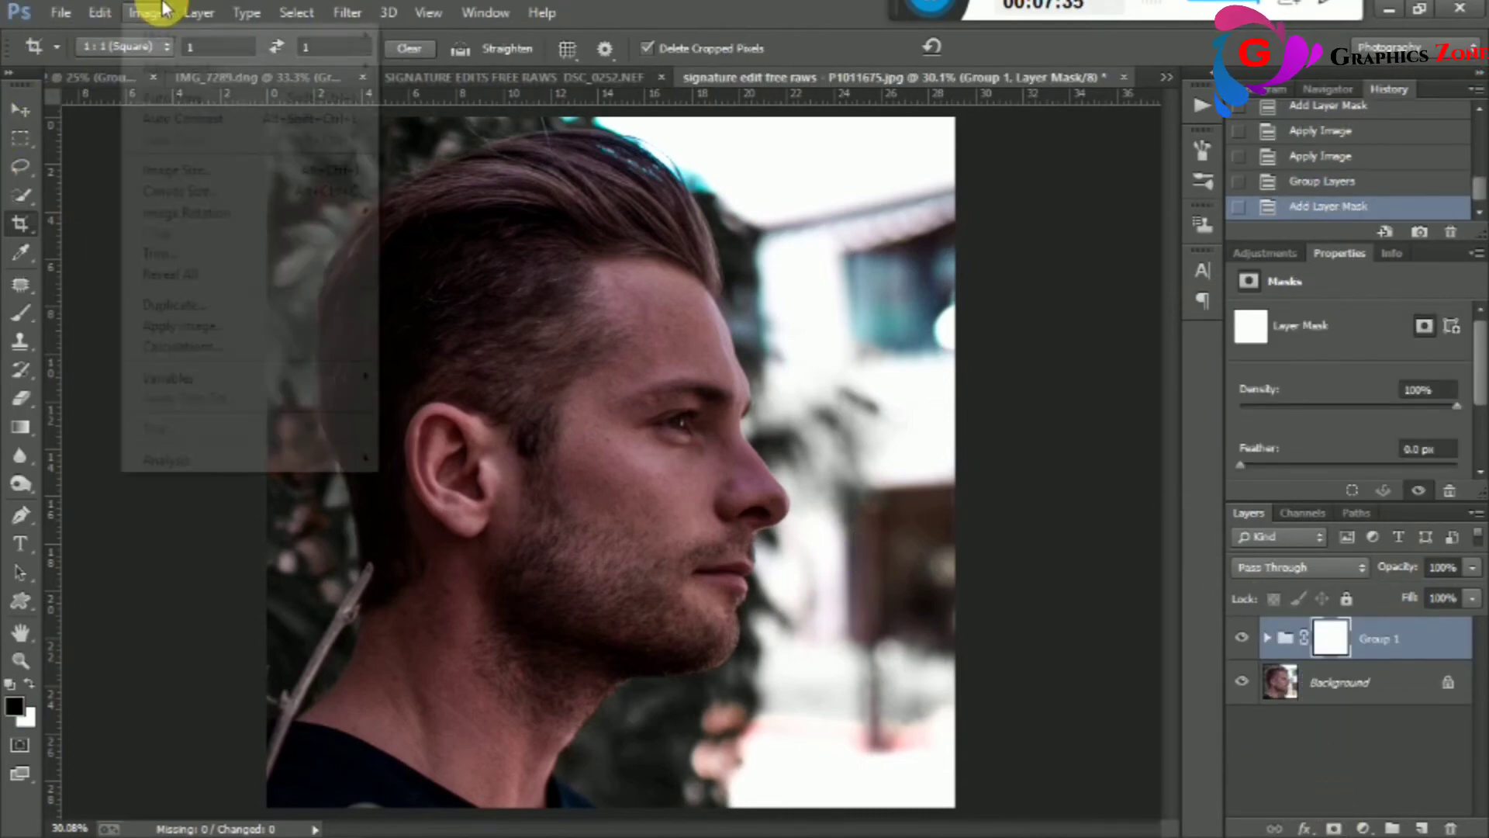
click(222, 326)
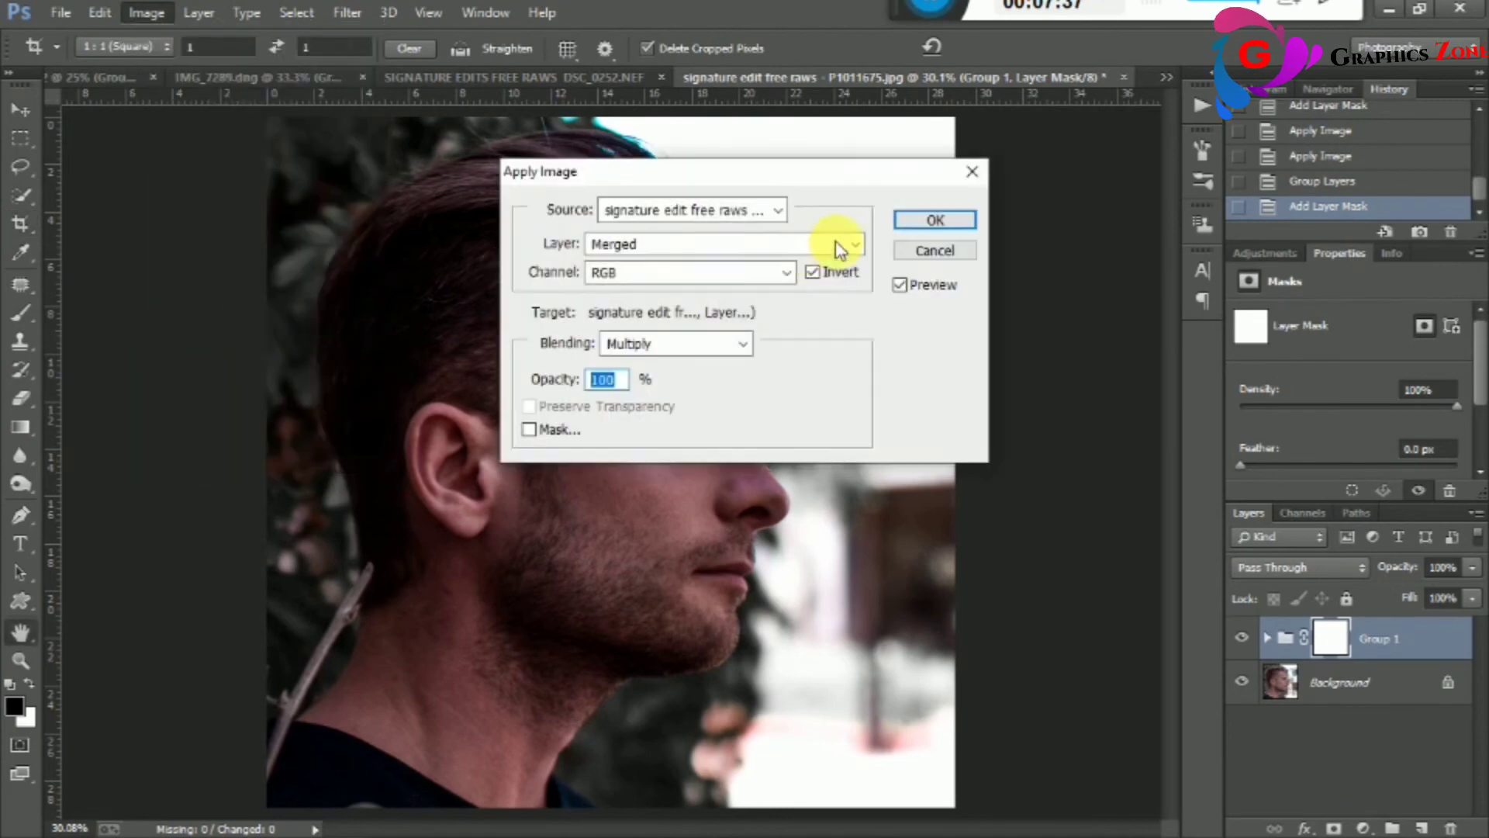
click(805, 281)
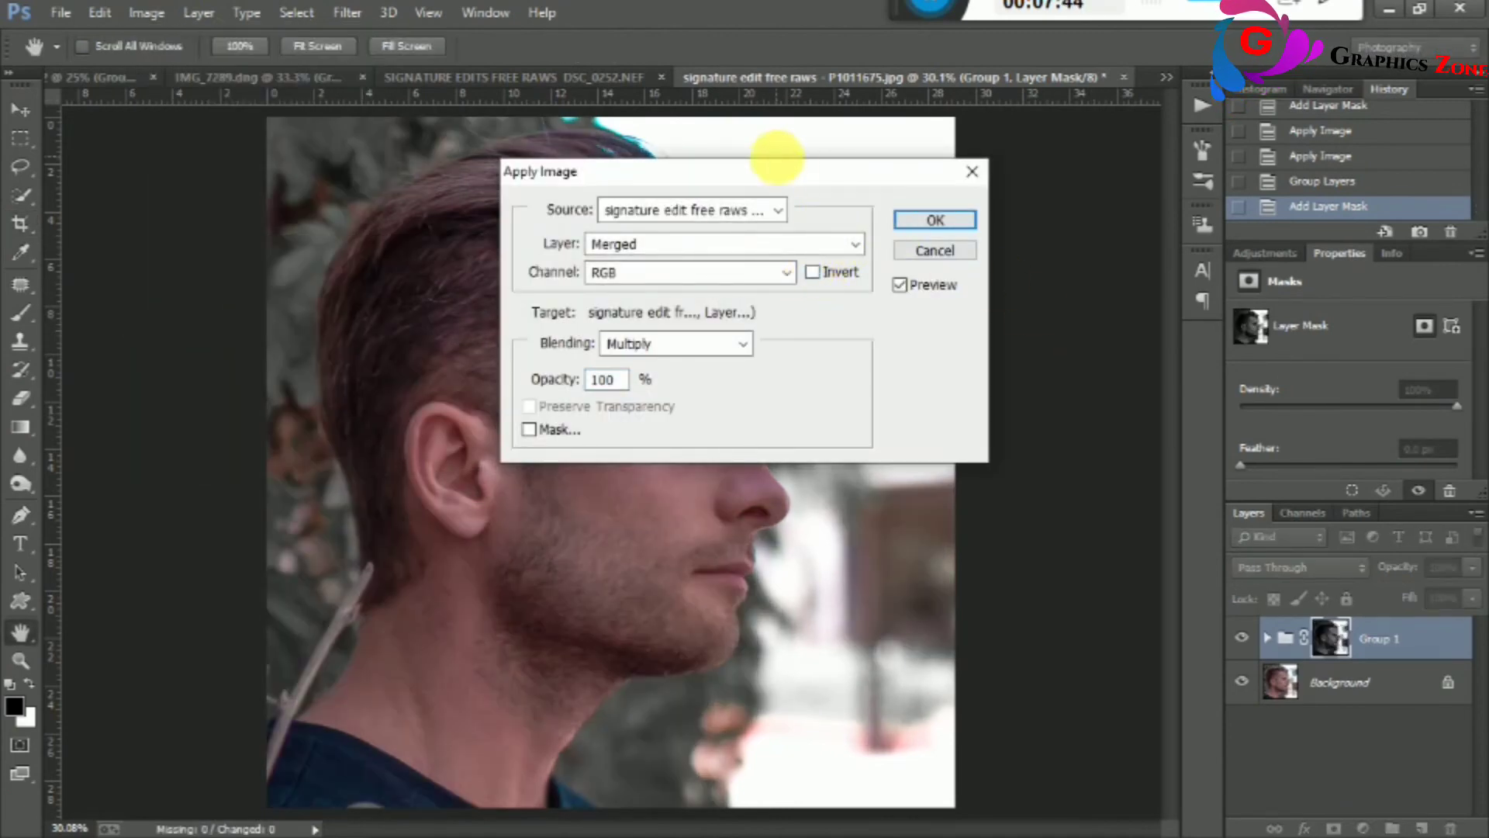
drag(756, 179, 1221, 340)
key(c)
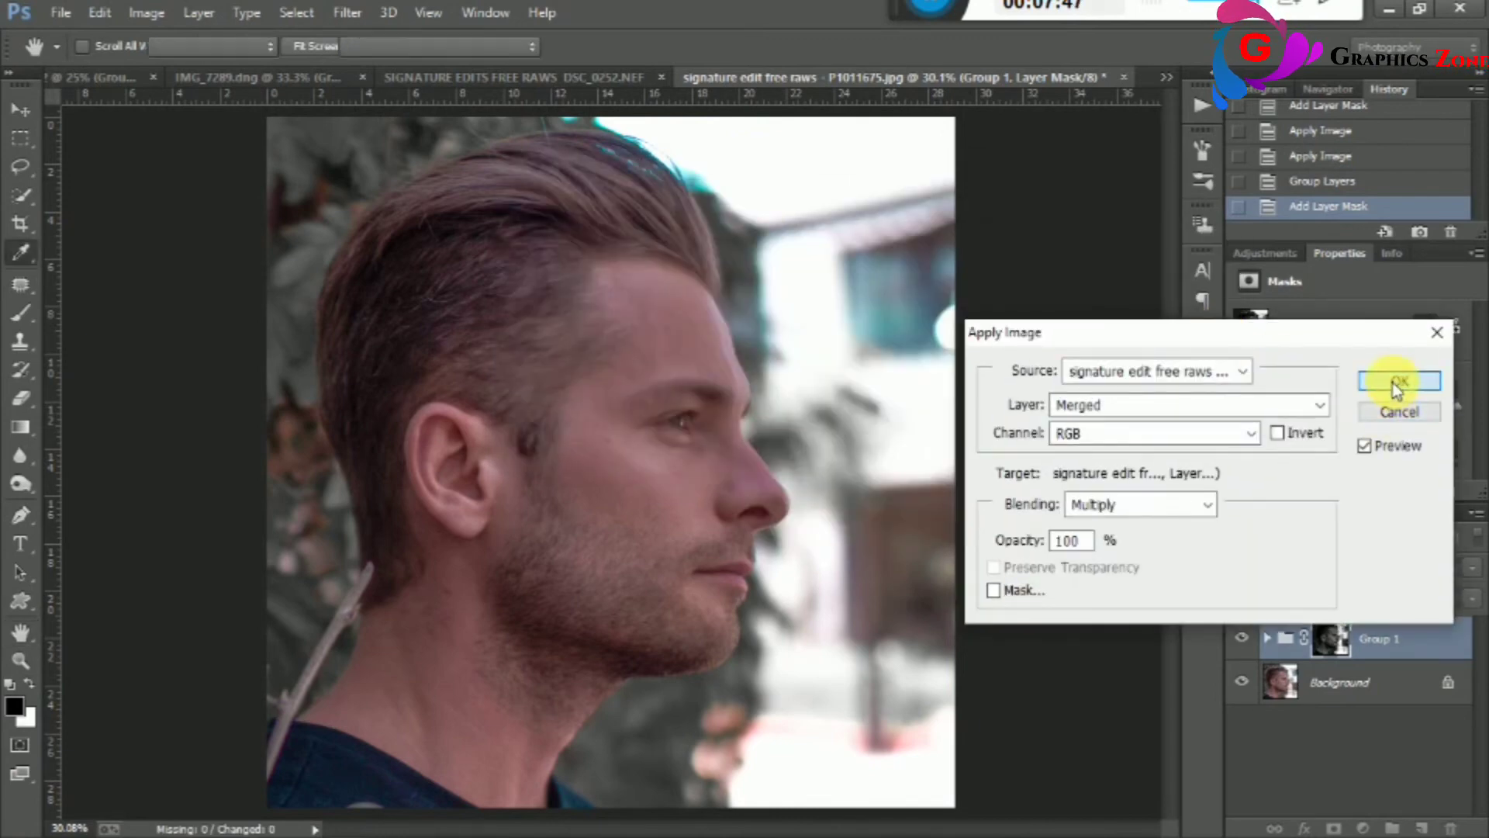
click(1399, 381)
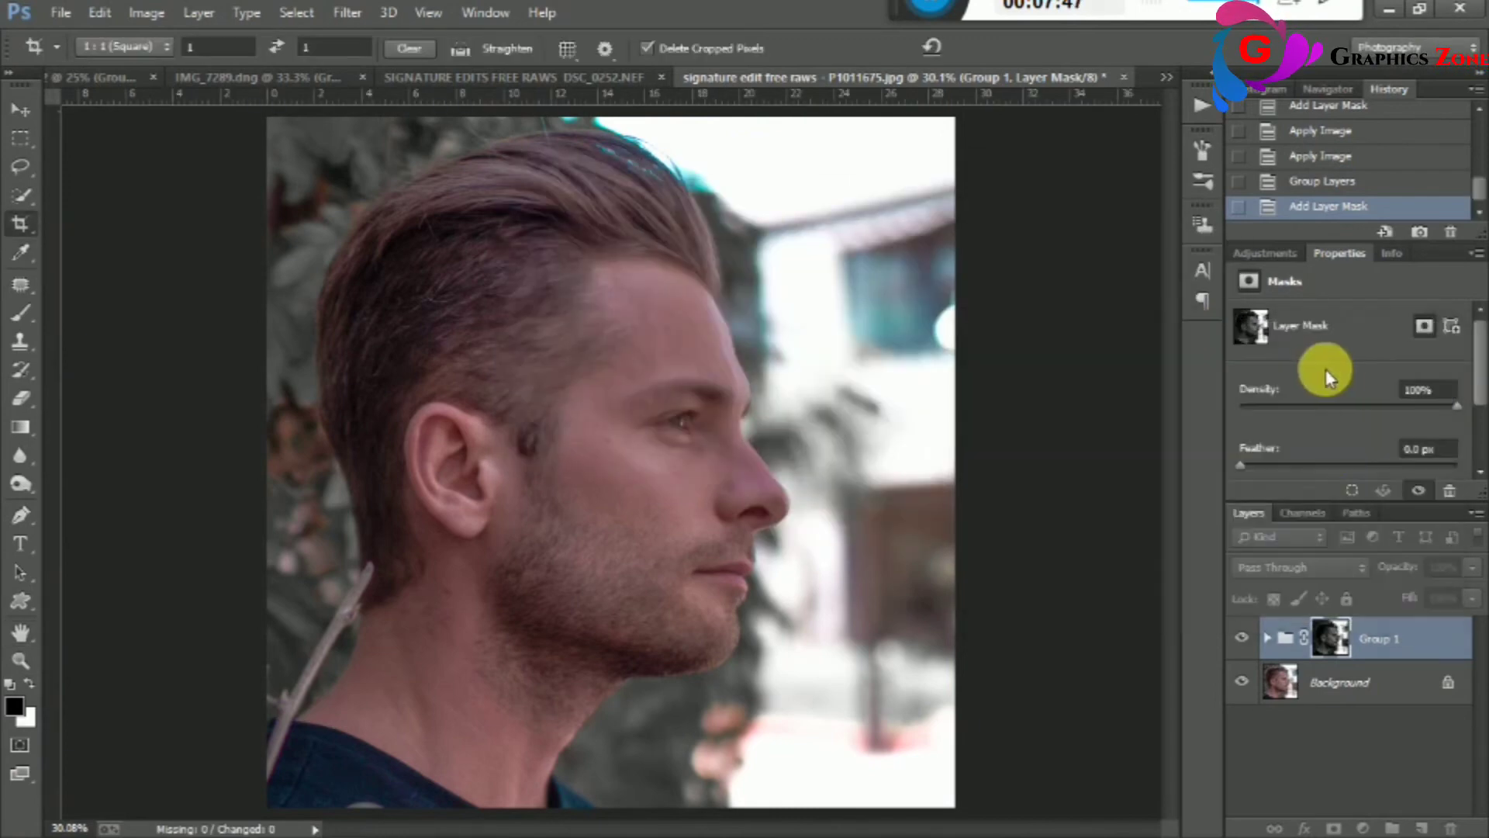
Compare the profile portrait with and without Group 1 and inspect the facial skin up close.
click(1243, 638)
click(1243, 639)
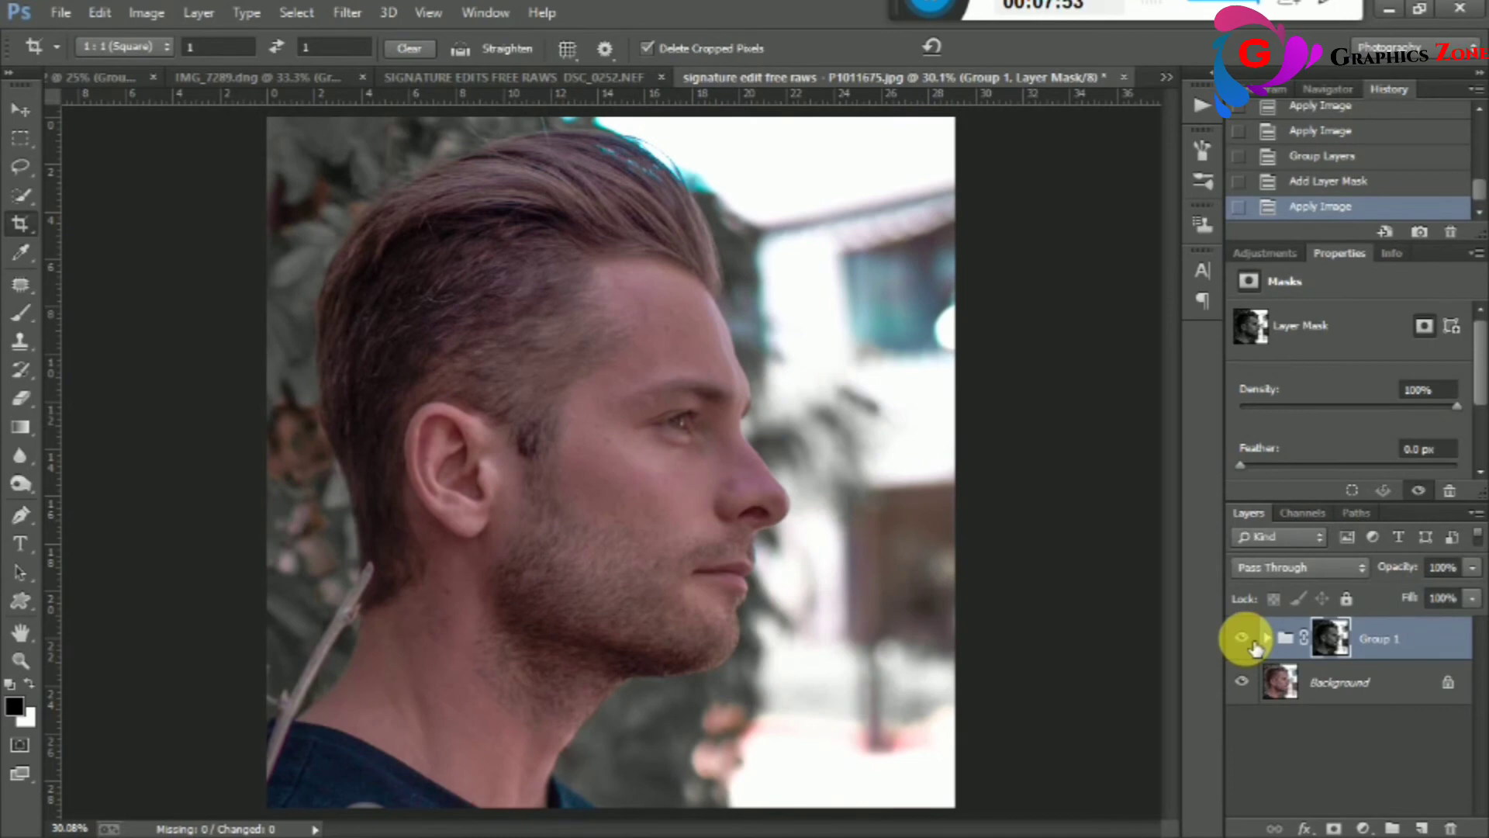
click(1246, 639)
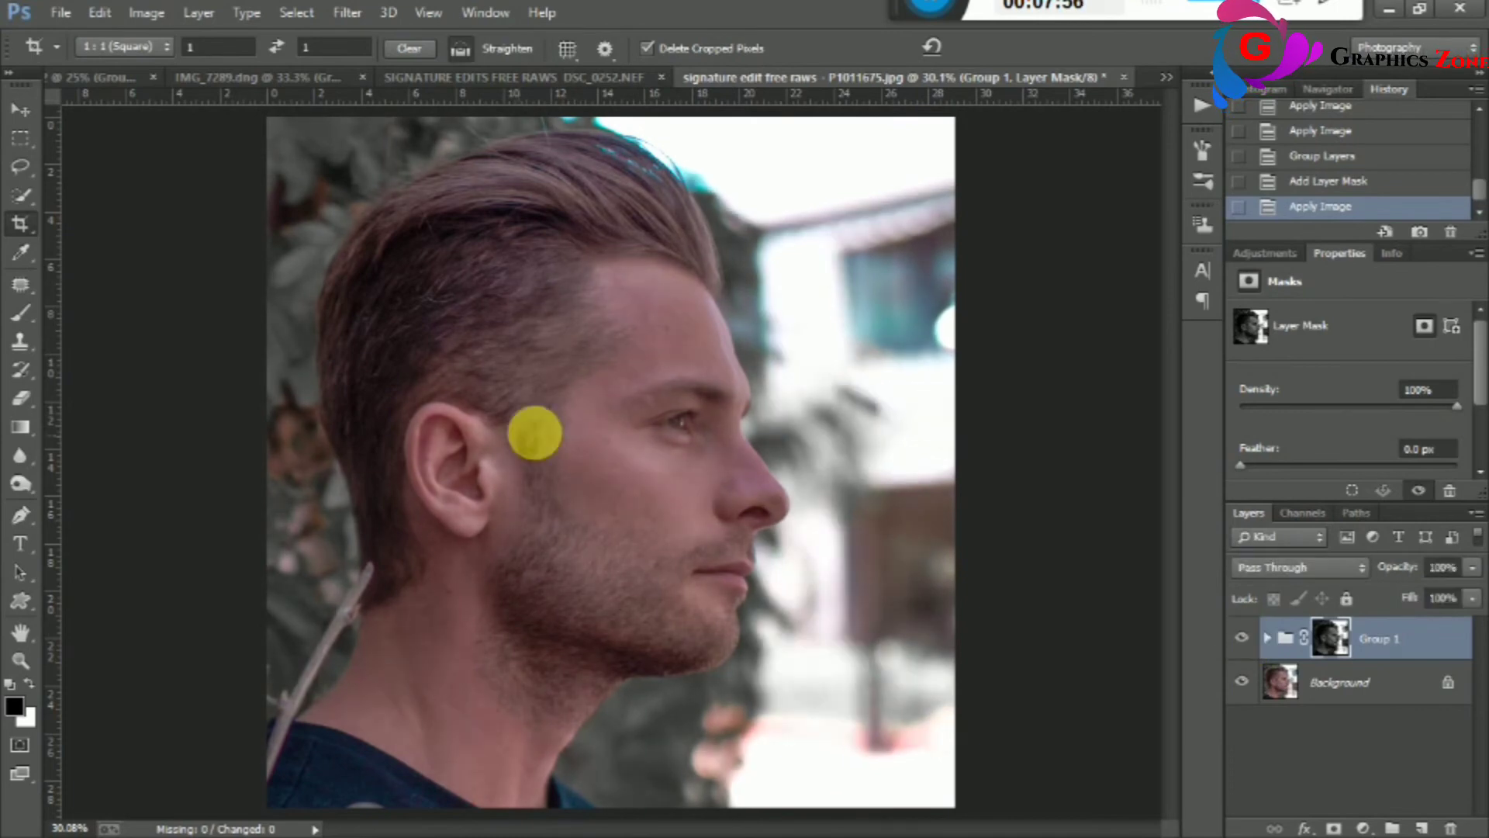
ctrl+click(643, 432)
ctrl+click(640, 430)
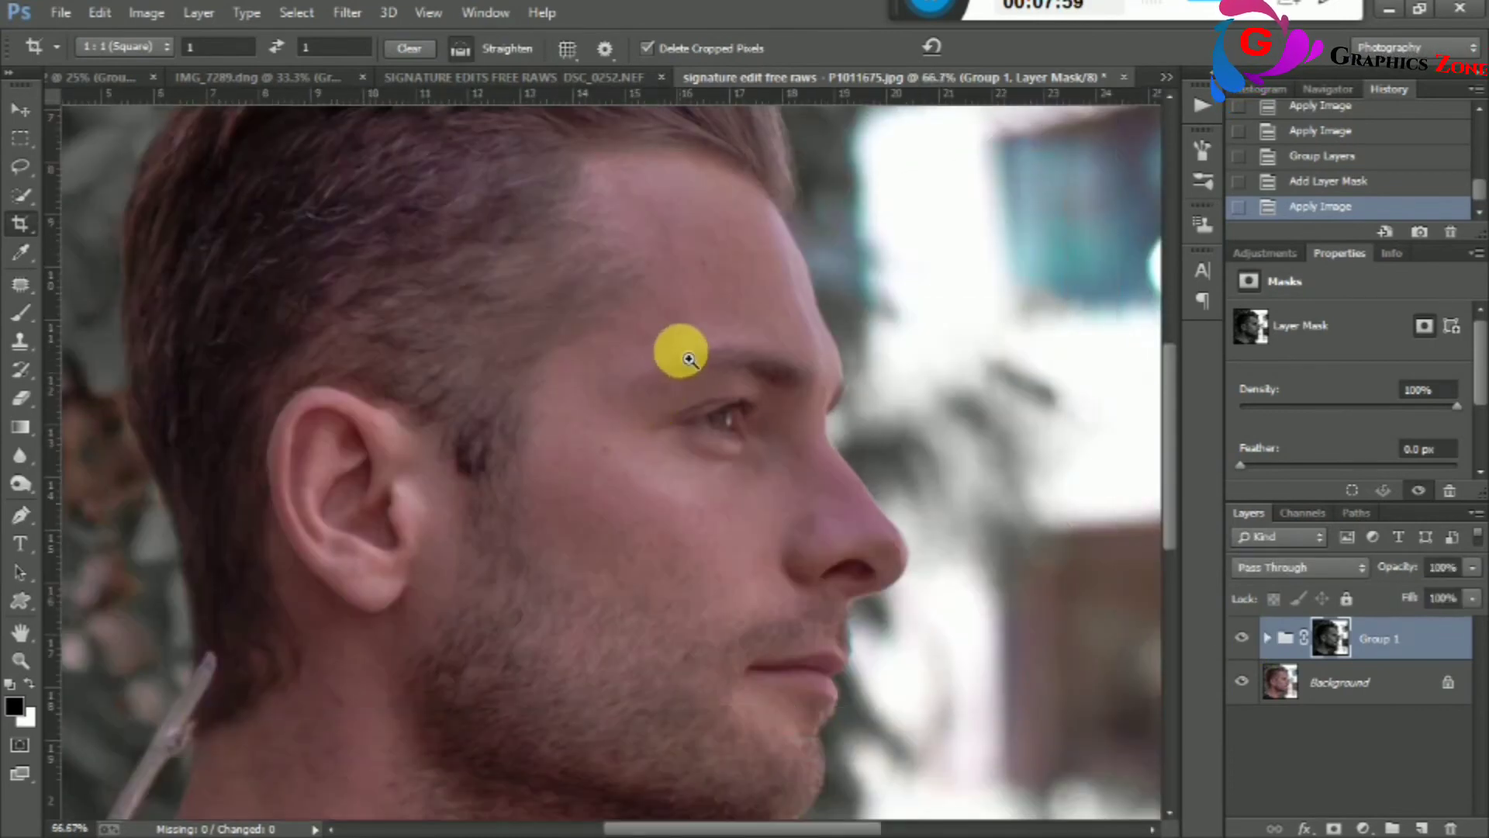
ctrl+click(678, 348)
right_click(683, 349)
click(708, 359)
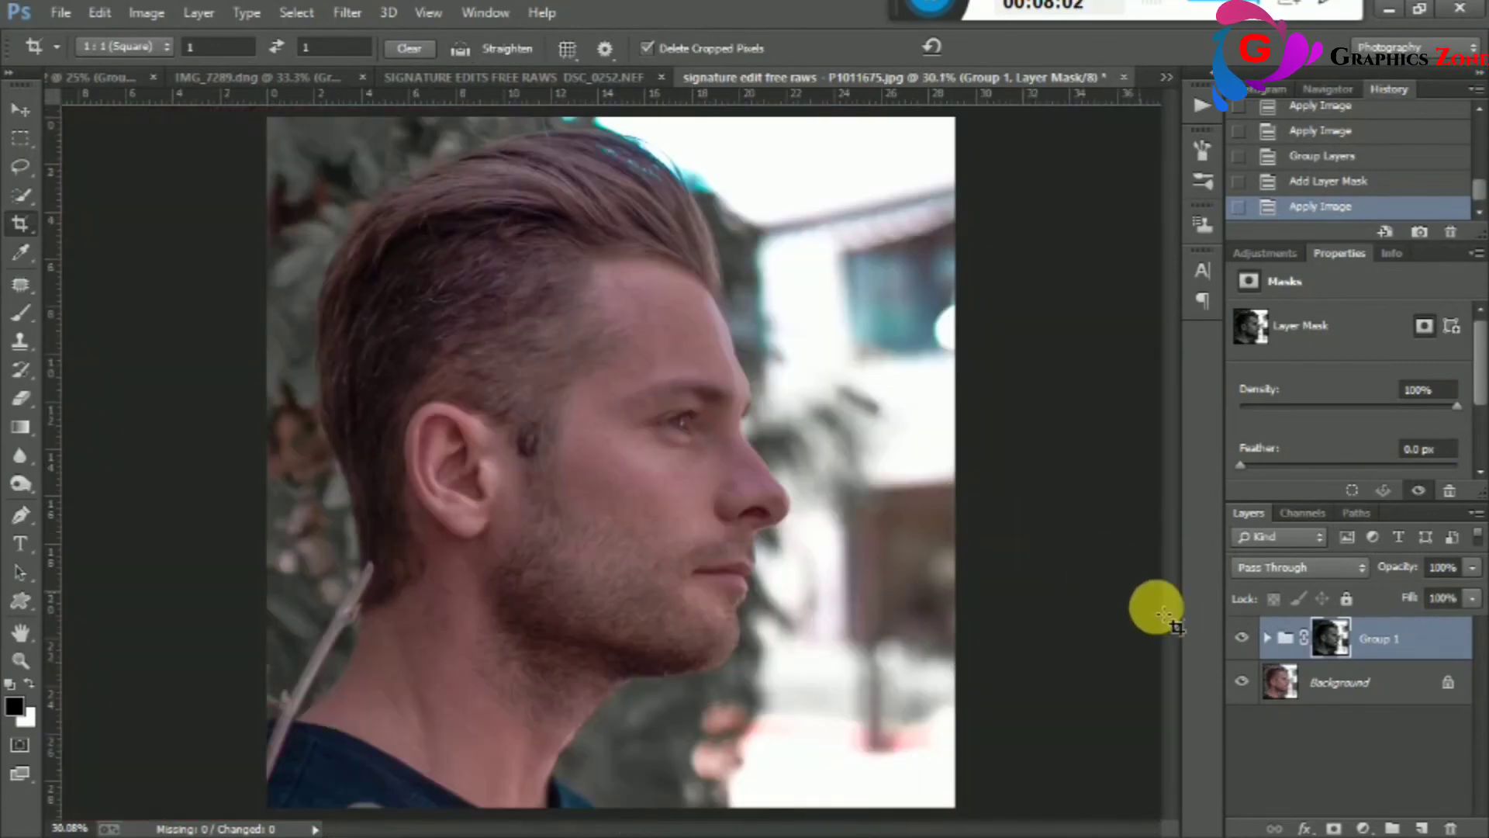
click(1242, 639)
click(1243, 639)
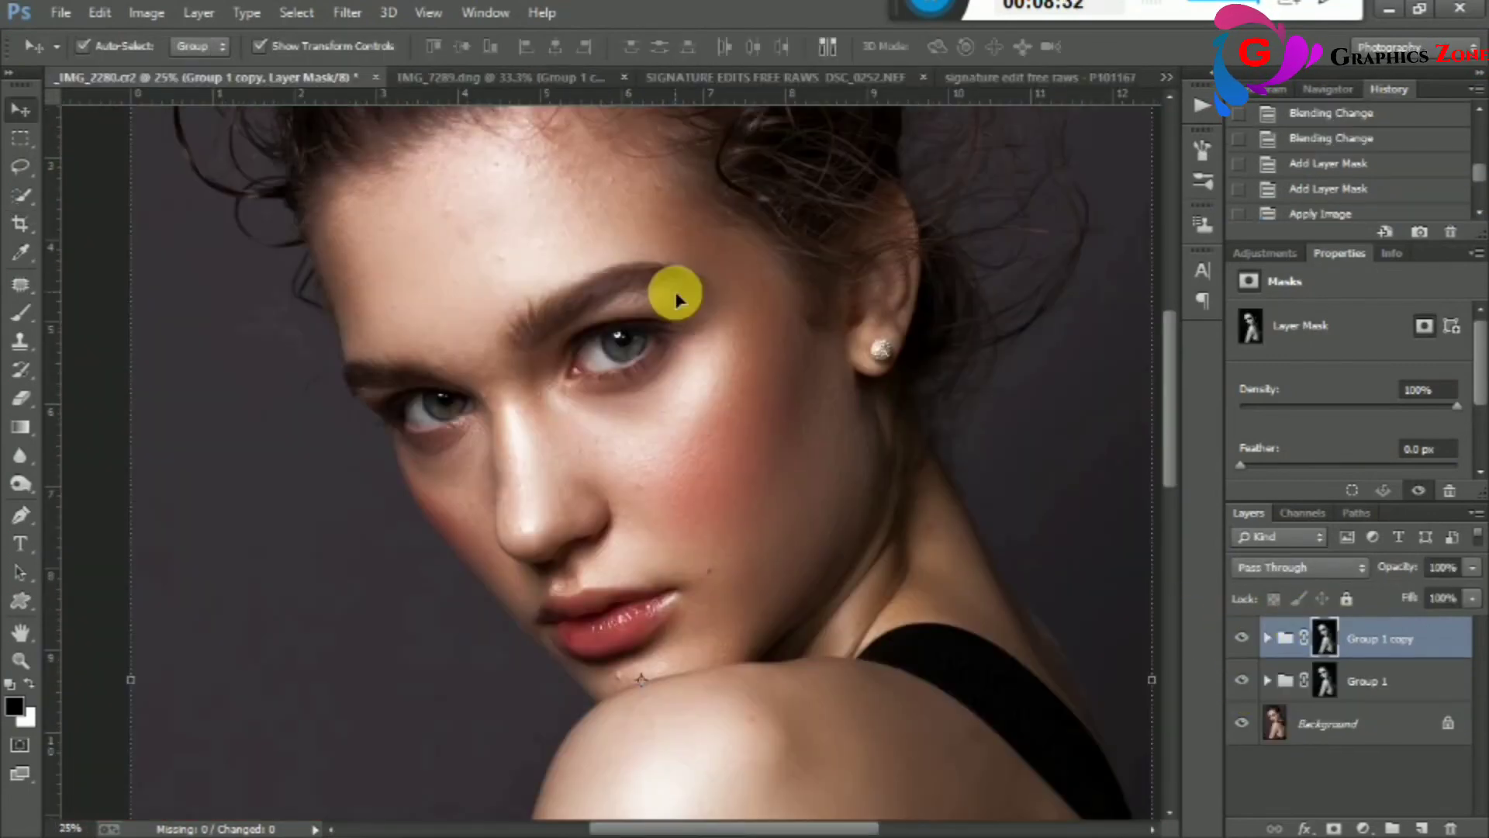
Review the retouched portraits across the open documents, ending on the P1011675.jpg profile portrait.
click(684, 300)
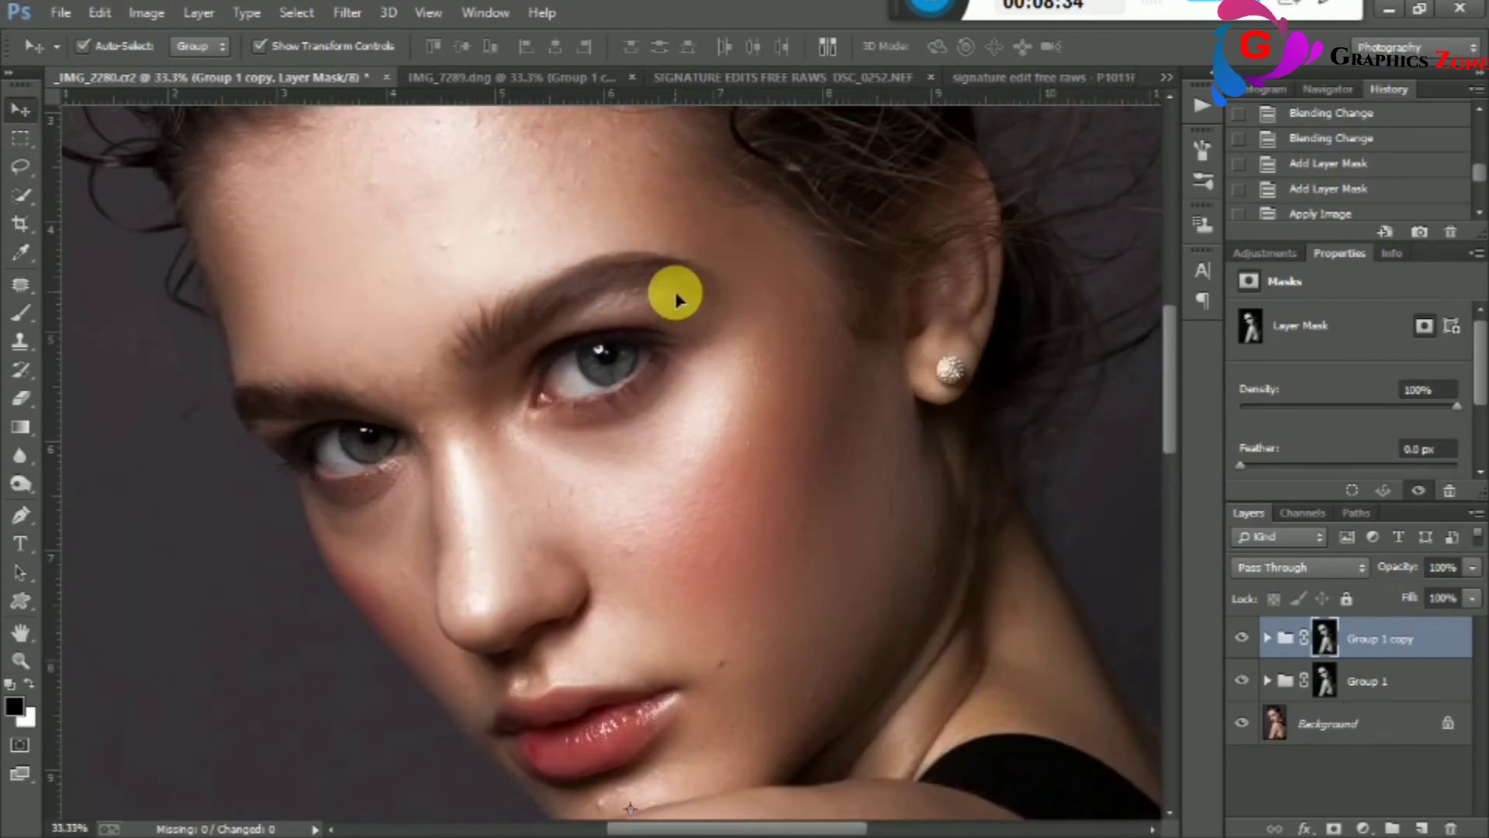
click(451, 75)
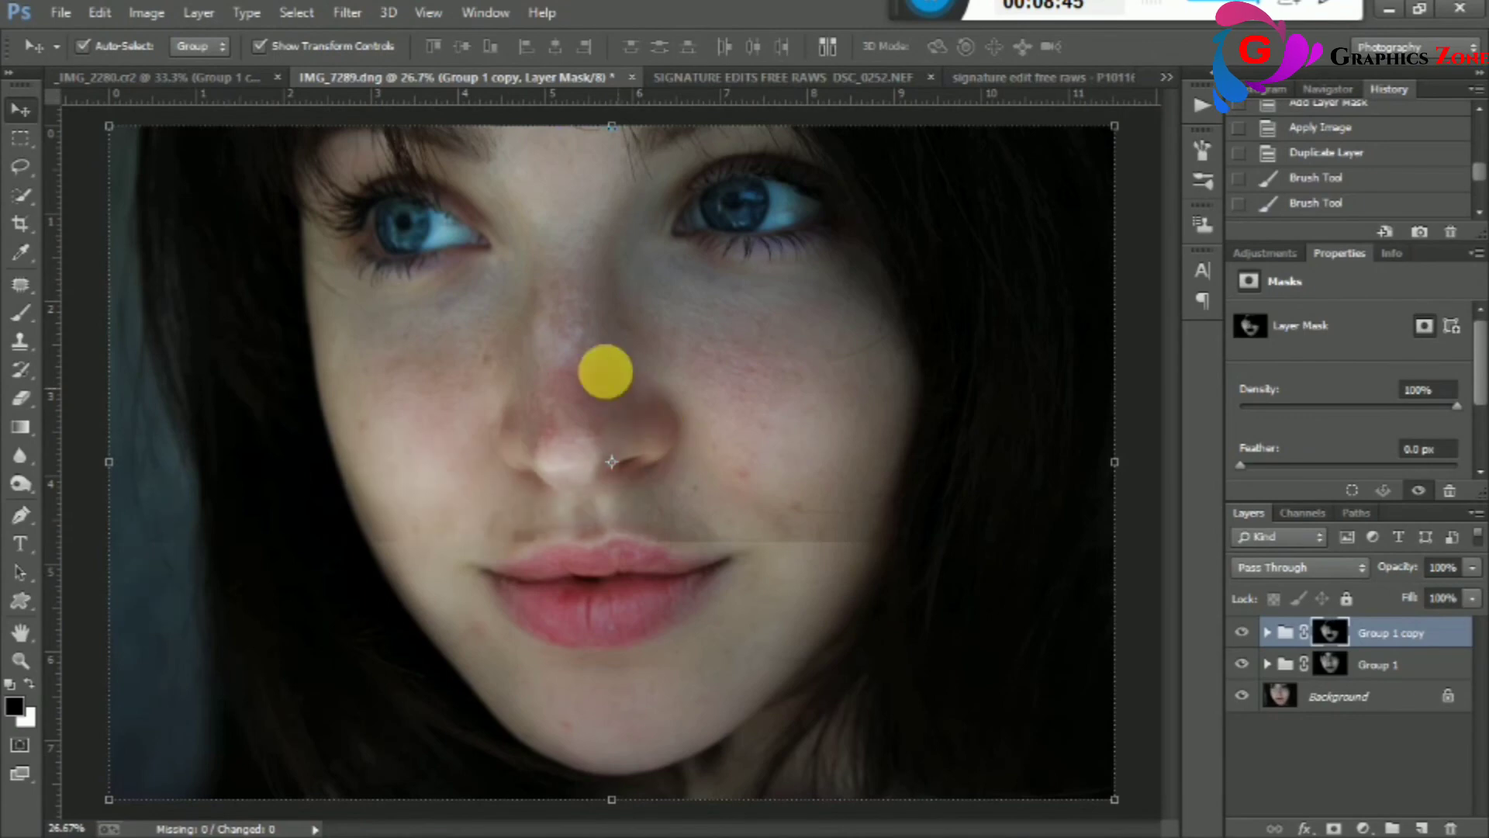
click(222, 82)
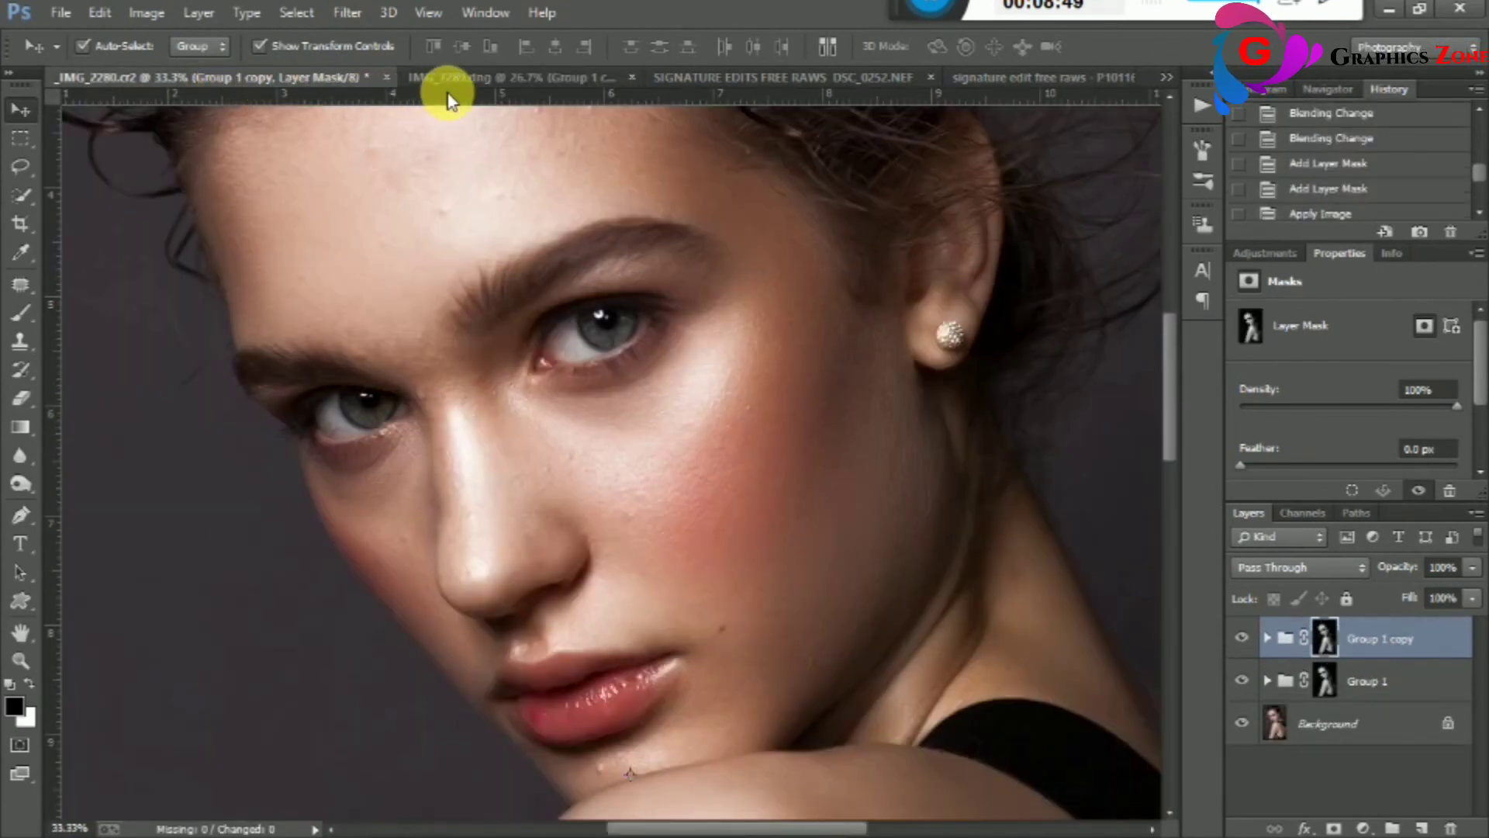
click(714, 75)
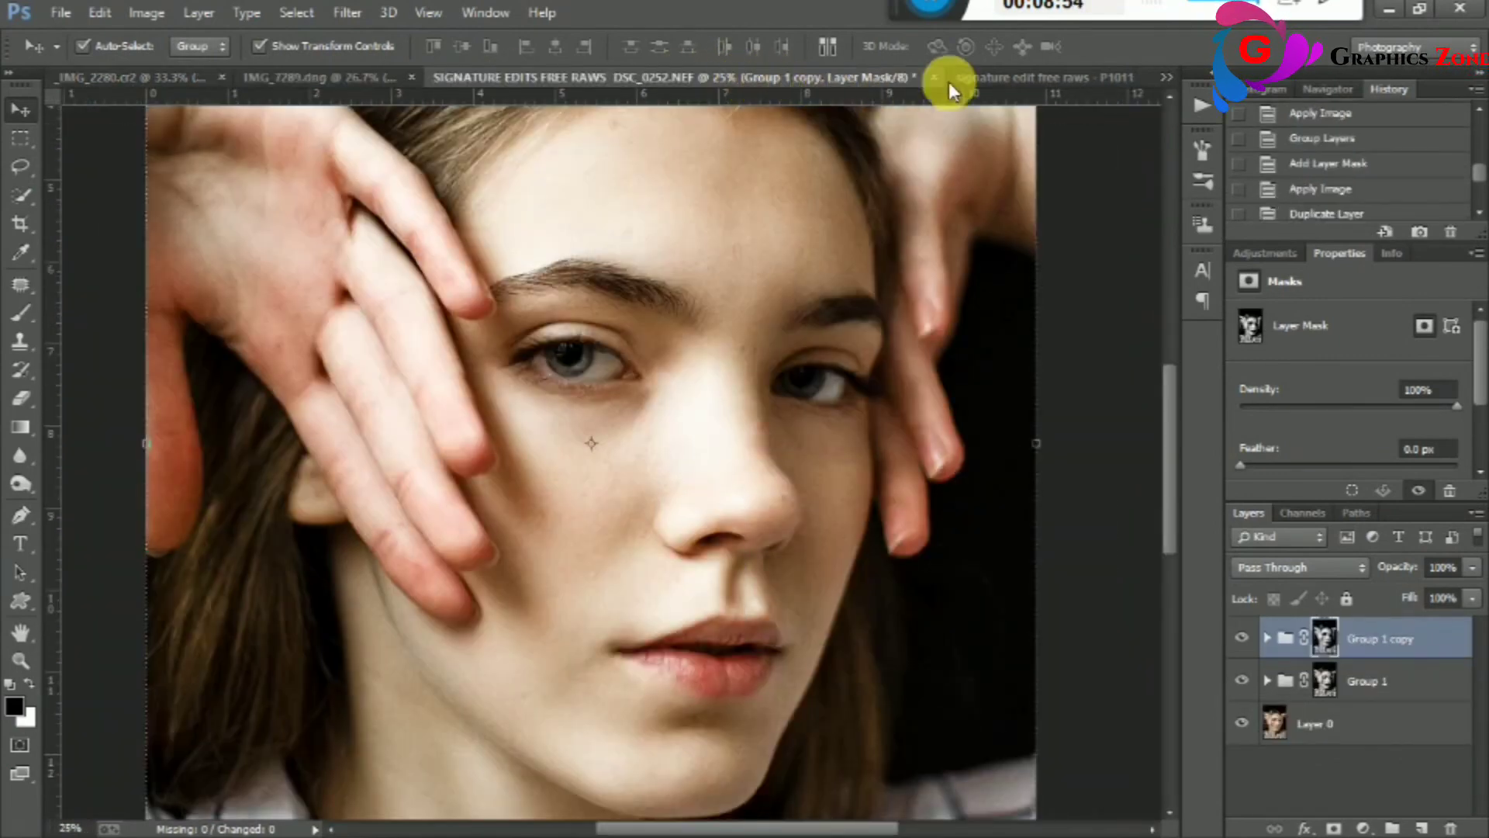
click(1007, 80)
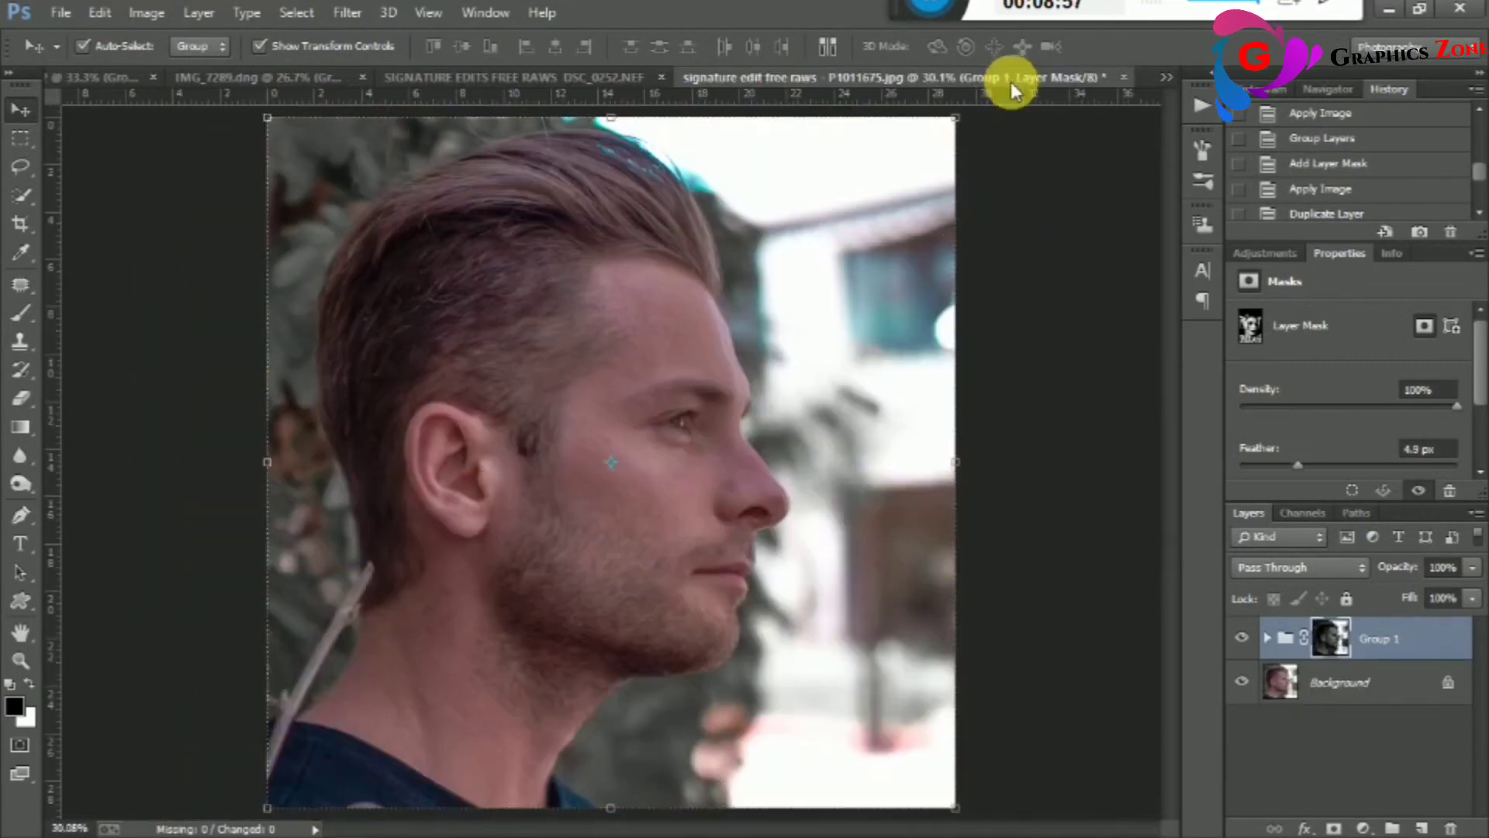
Compare the P1011675.jpg portrait with its original by toggling every layer except Background.
alt+click(1261, 684)
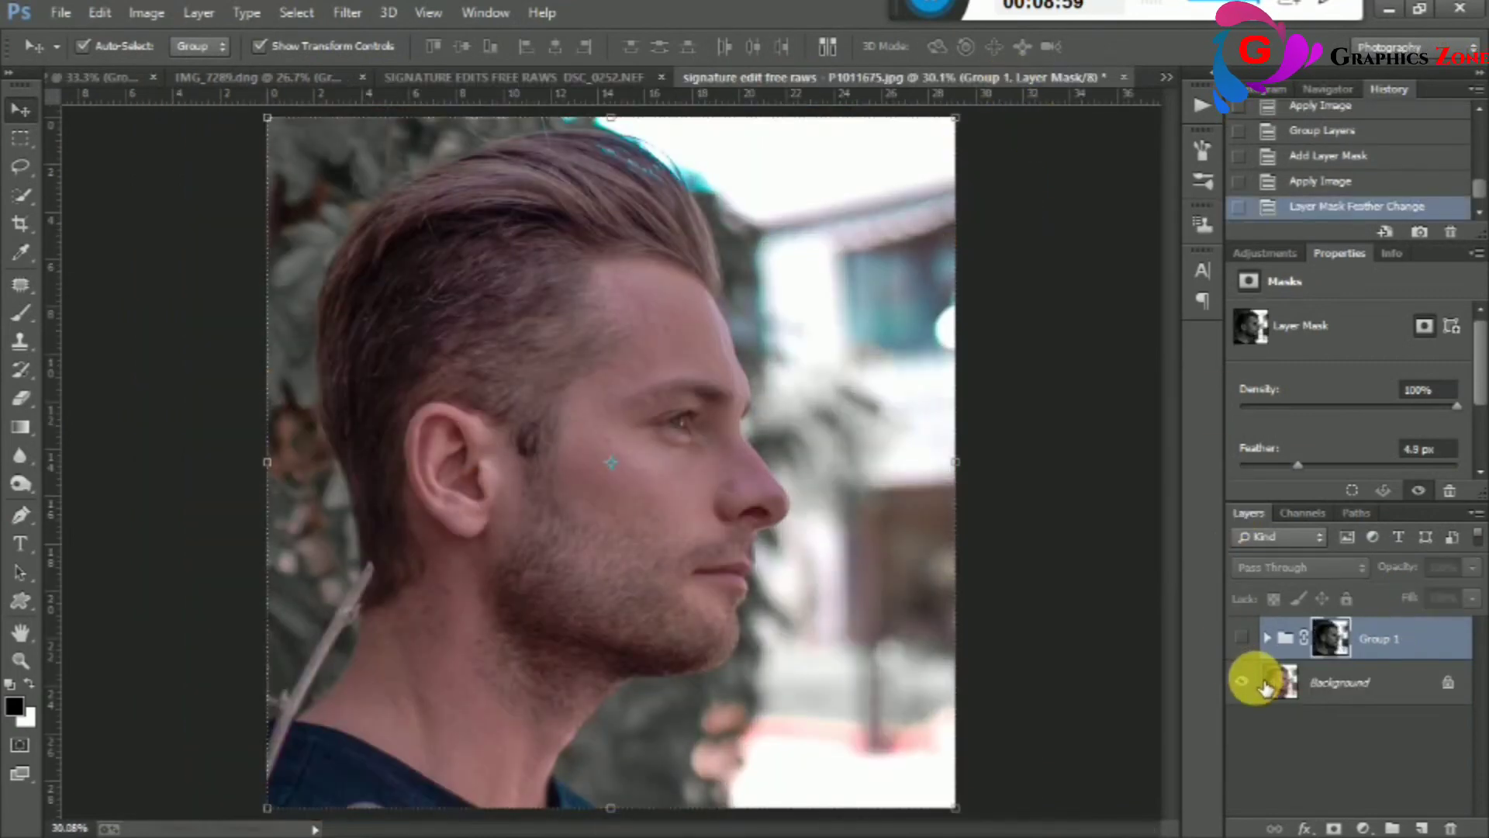
alt+click(1262, 684)
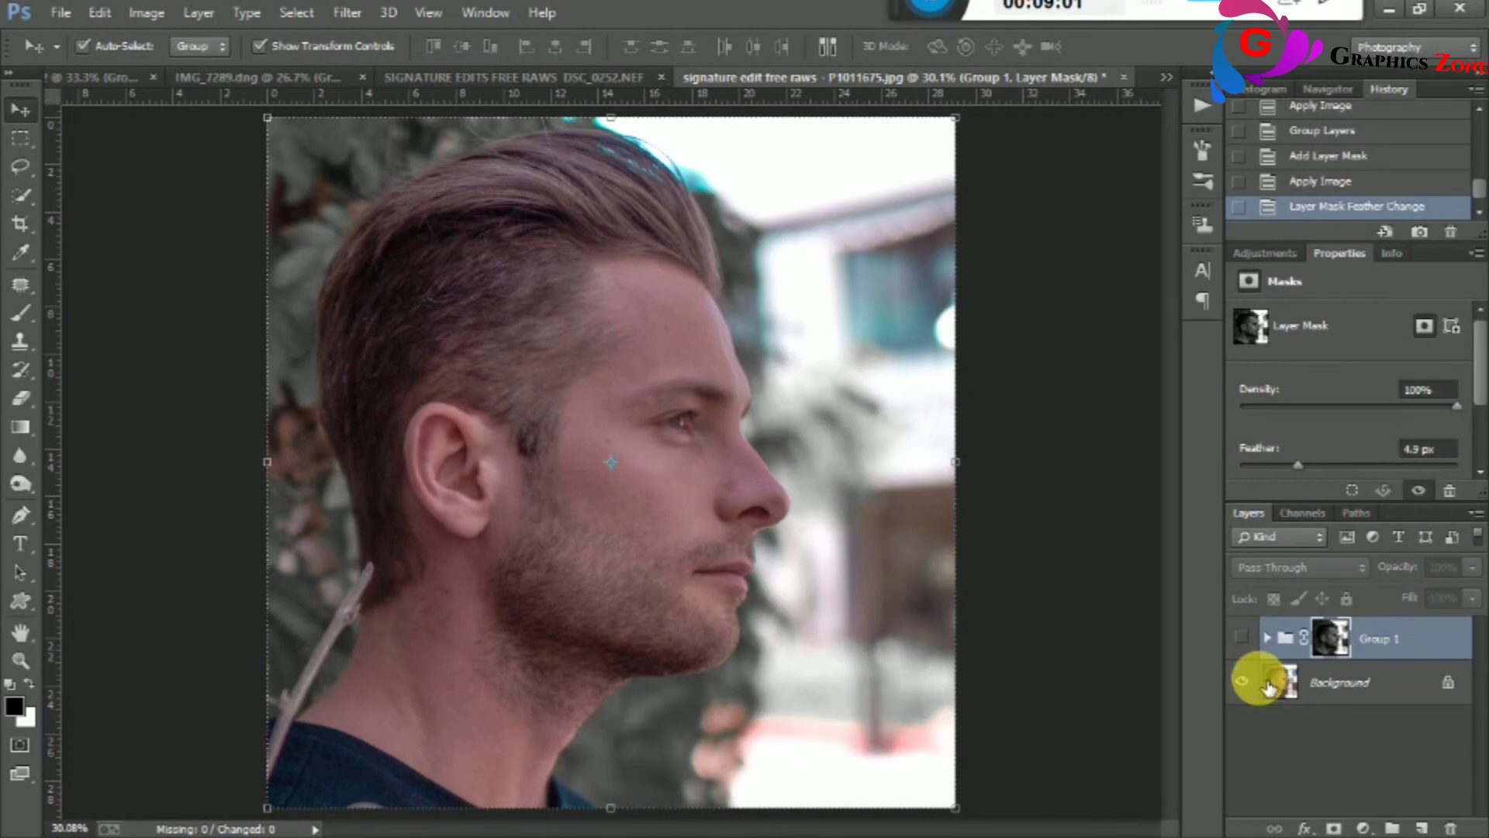
click(1269, 686)
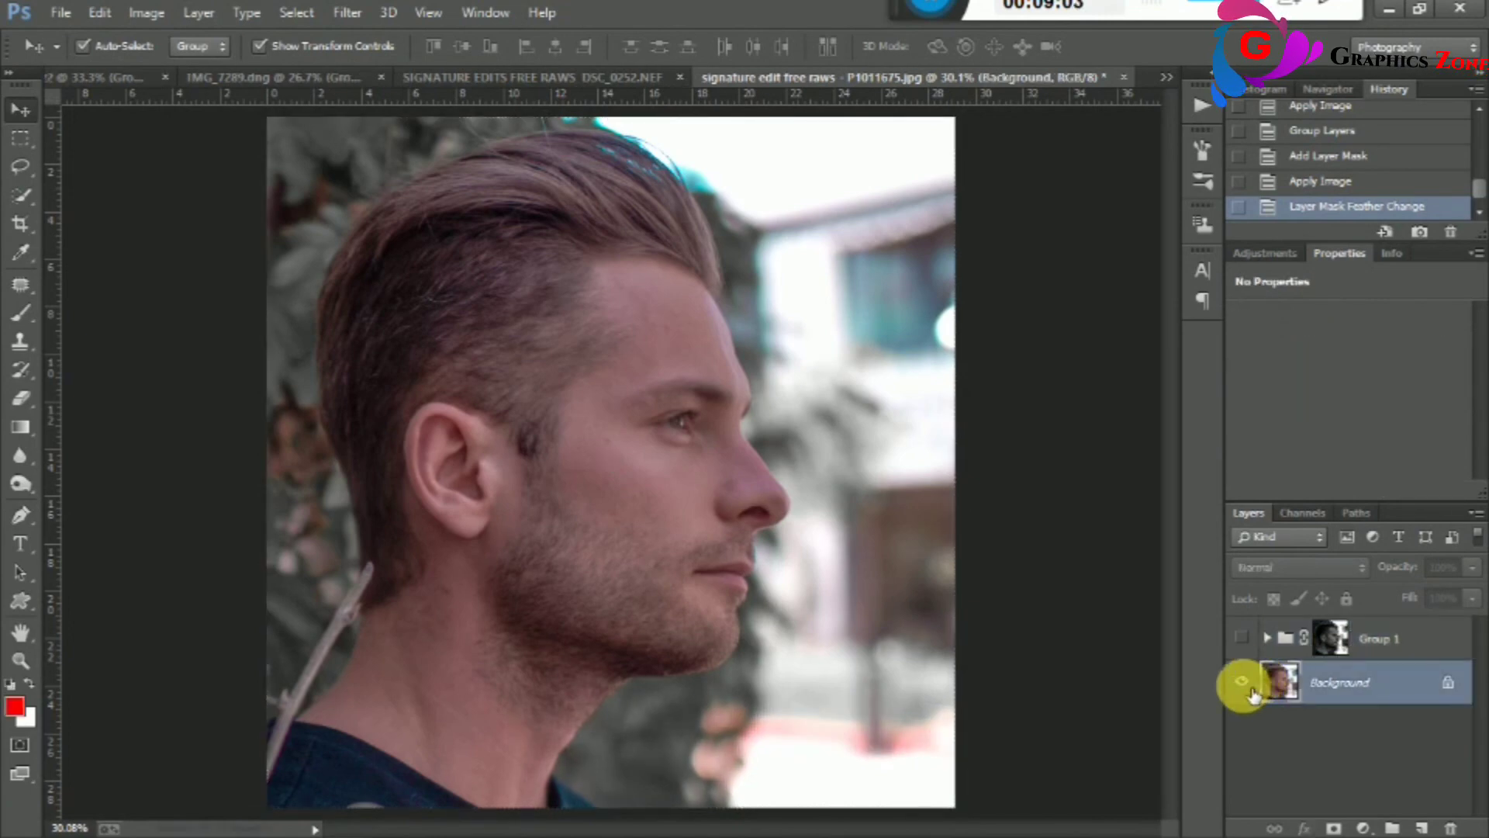